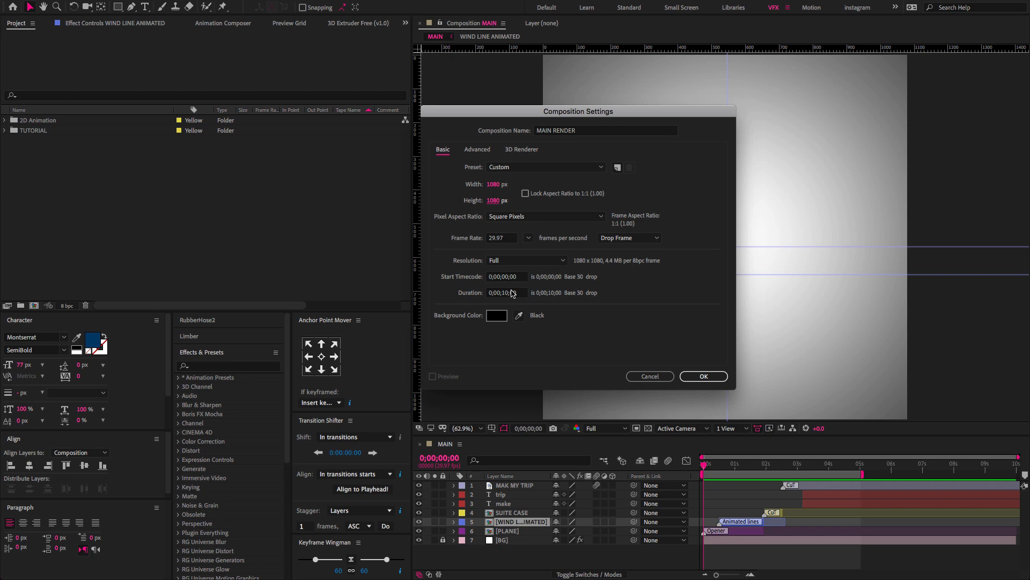
- Create the MAIN RENDER composition and move it into the TUTORIAL folder of the project
click(709, 376)
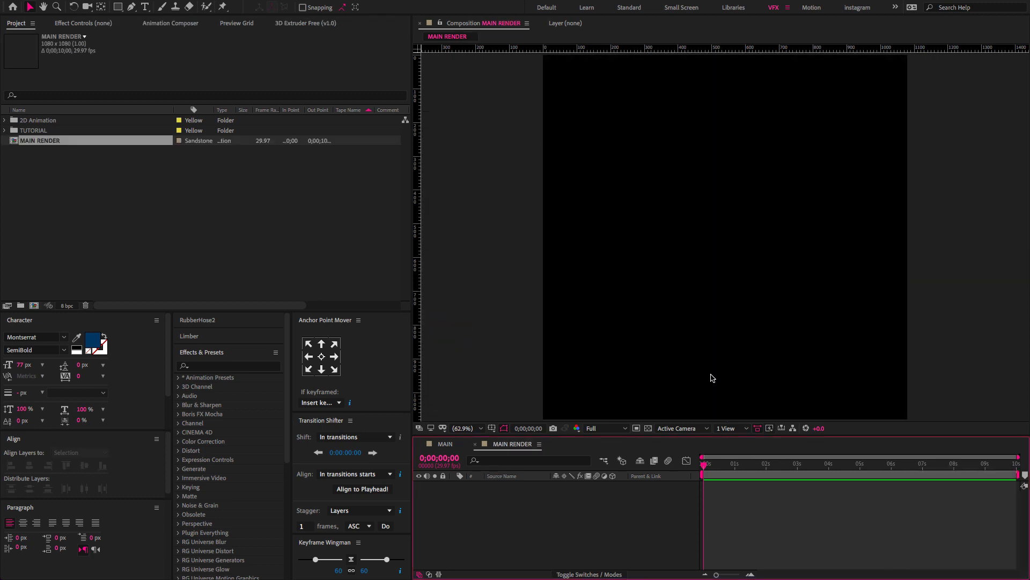
drag(50, 140, 41, 132)
click(41, 131)
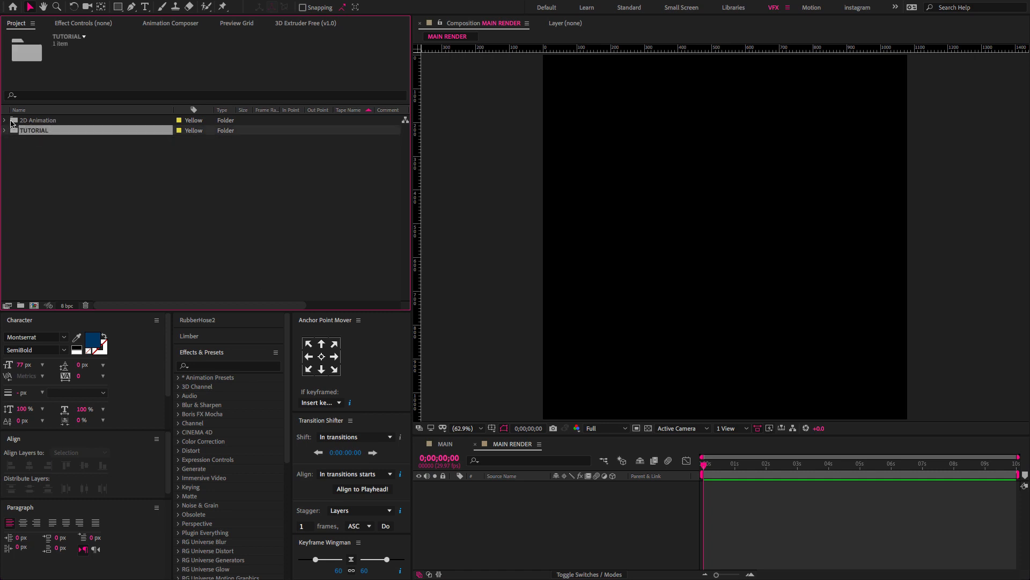
click(6, 121)
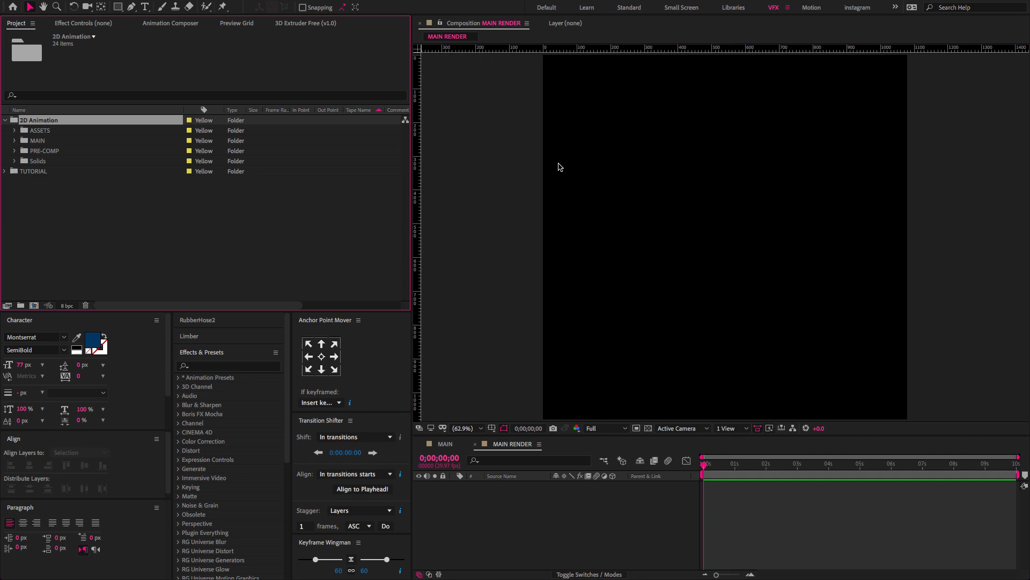
- Add a white, composition-sized solid named BG to MAIN RENDER
right_click(727, 152)
mouse_move(757, 157)
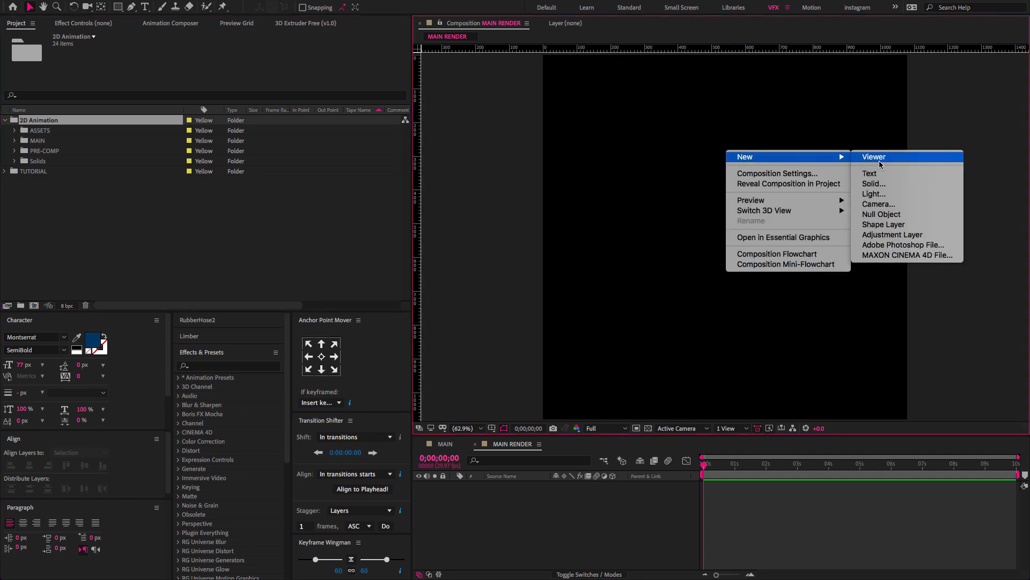
click(875, 184)
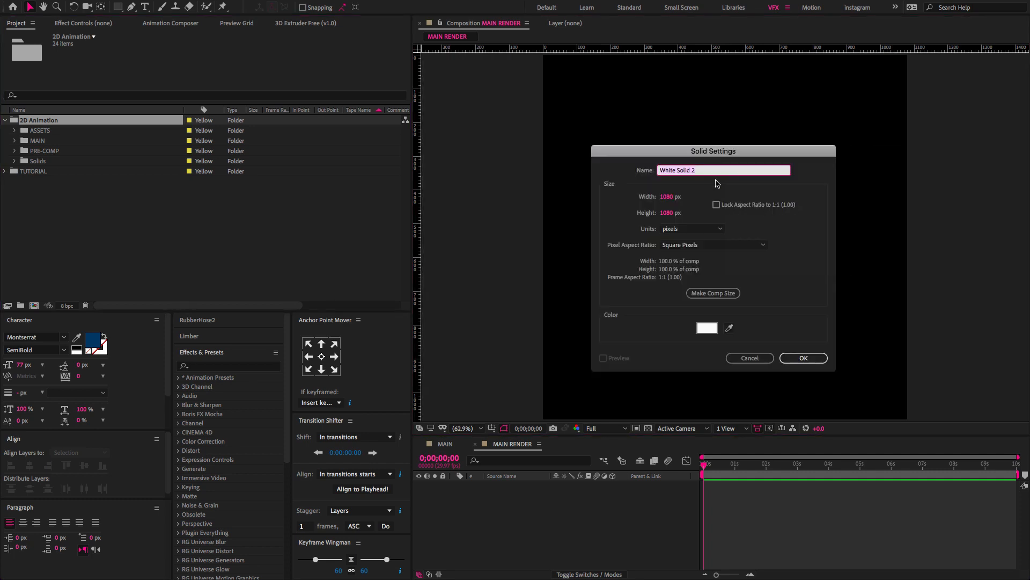
text(BG)
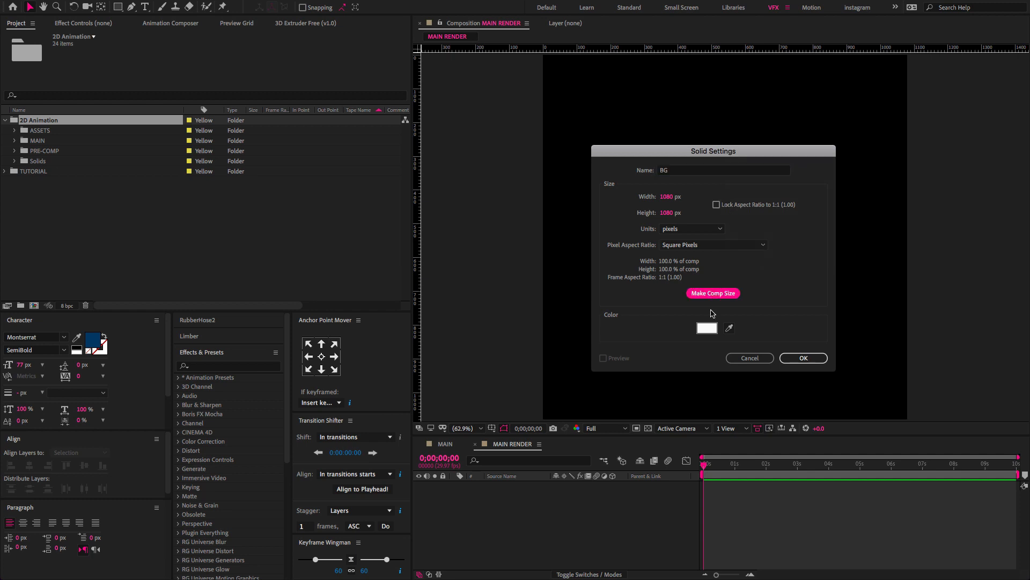
click(706, 328)
drag(212, 218, 95, 194)
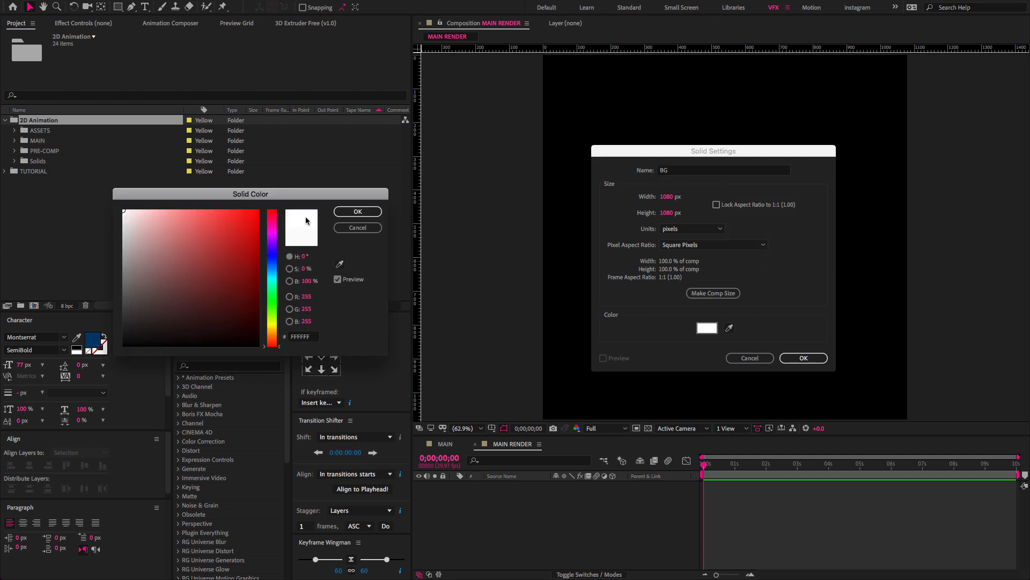
click(358, 211)
click(803, 358)
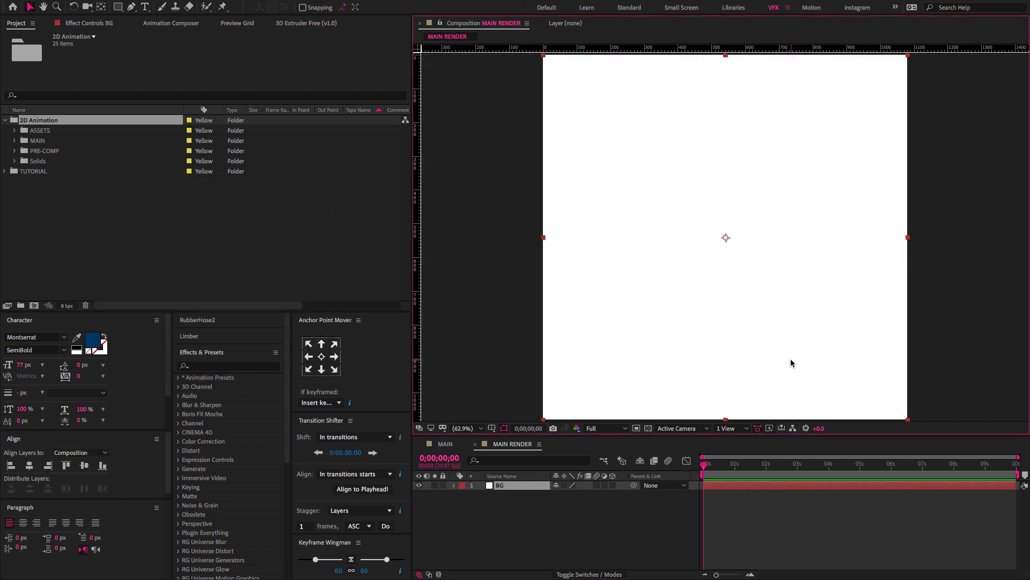
- Apply the CC Vignette effect to the BG solid and compare the background with and without it
click(266, 368)
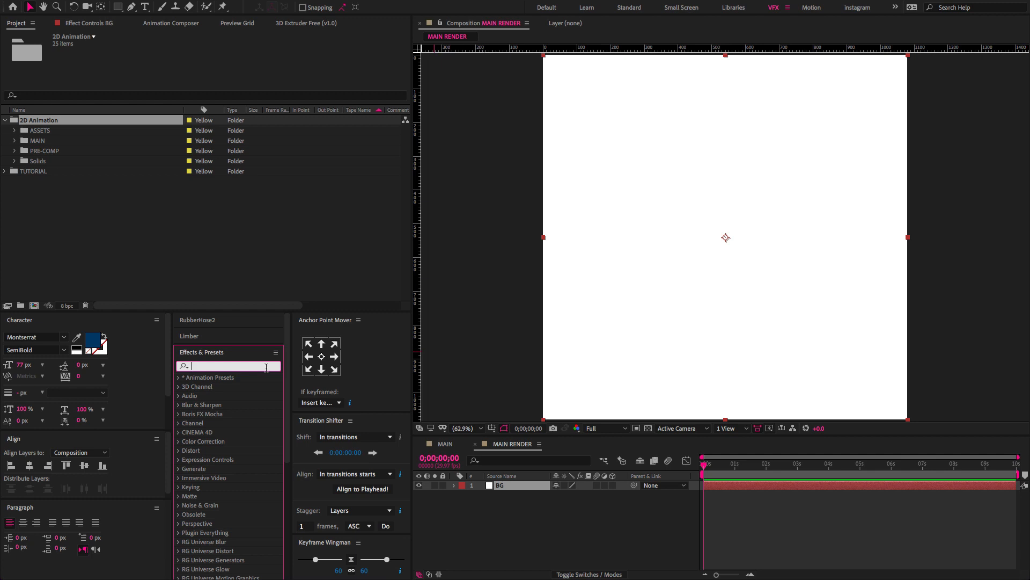
text(cc vi)
drag(246, 389, 672, 230)
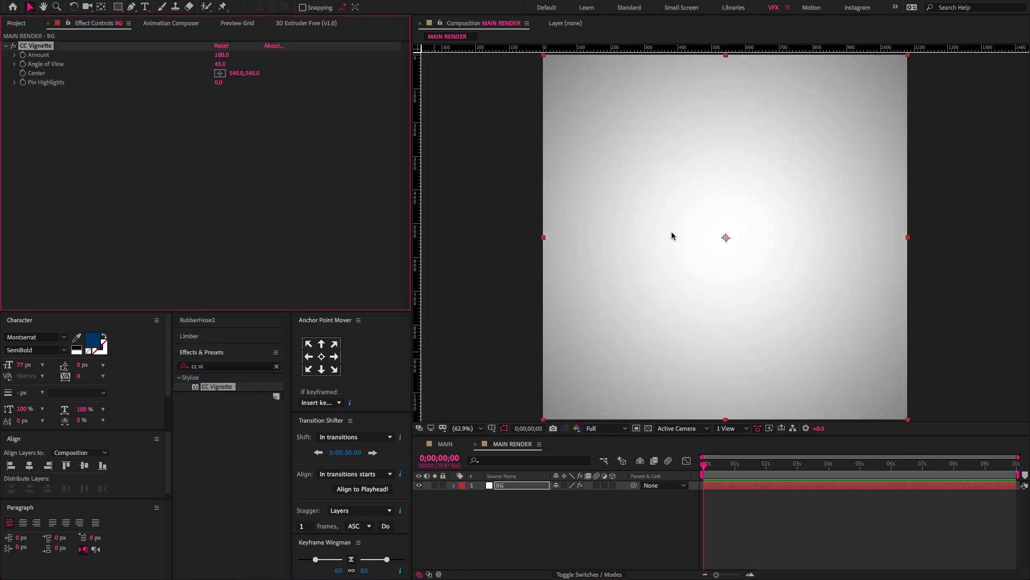
click(13, 48)
click(13, 47)
click(13, 47)
click(13, 47)
- Set the vignette's Angle of View to 55 and Amount to 105, and lock the BG layer
click(222, 64)
key(Return)
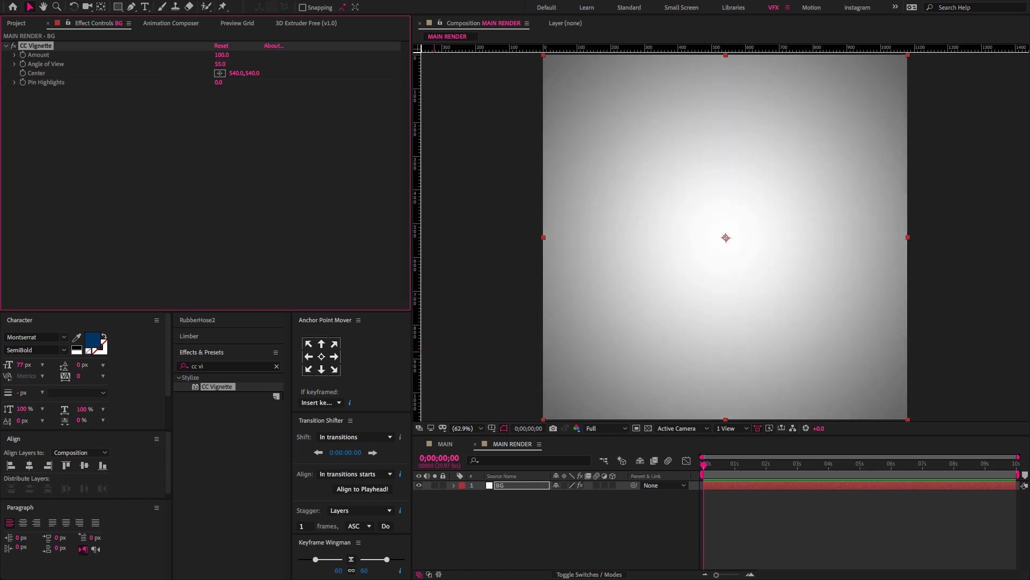
click(223, 56)
text(105)
key(Return)
click(111, 232)
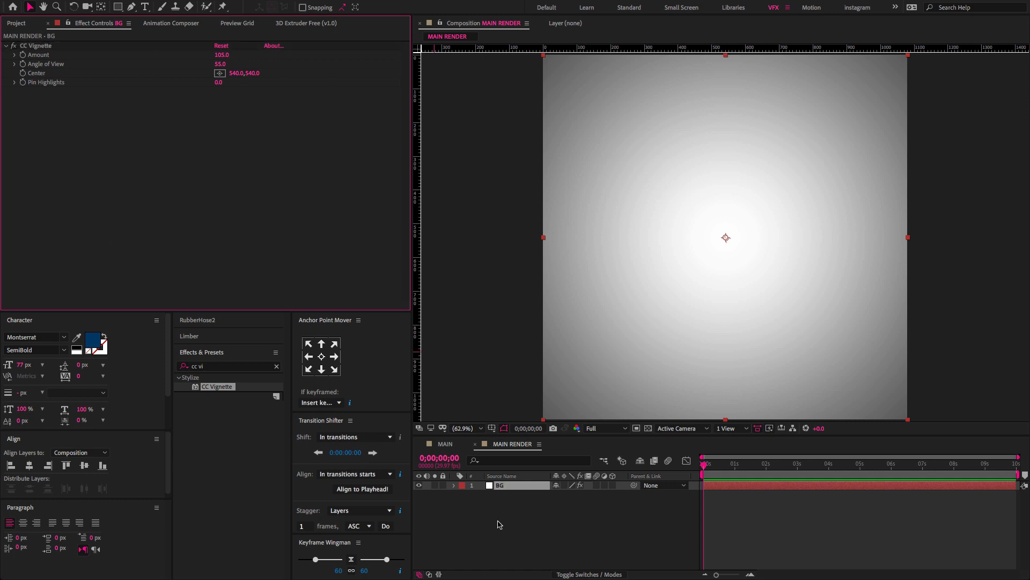
click(443, 485)
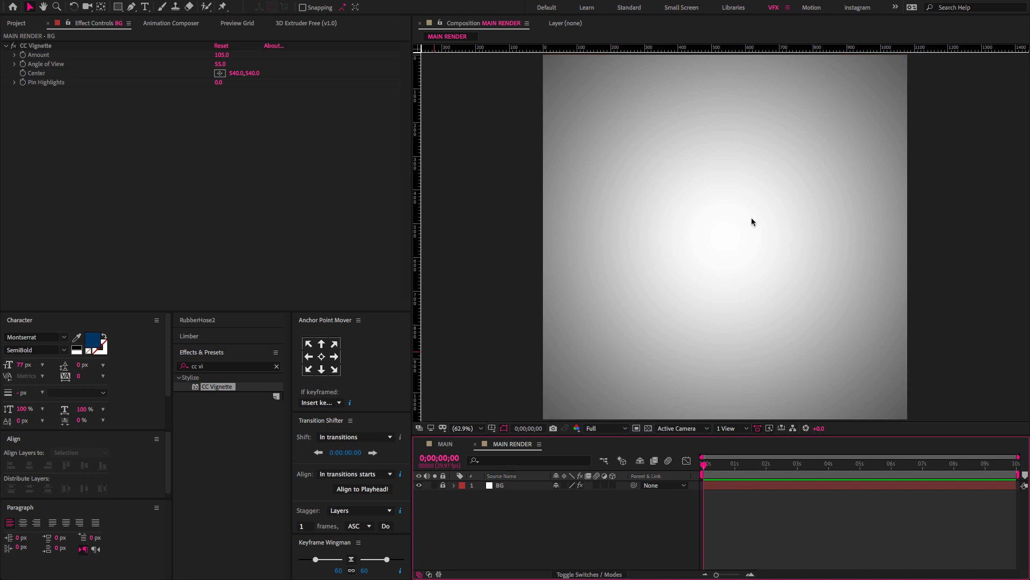
- Open the PLANE Layers folder inside ASSETS and examine its two PLANE.ai layer files
click(17, 23)
click(15, 130)
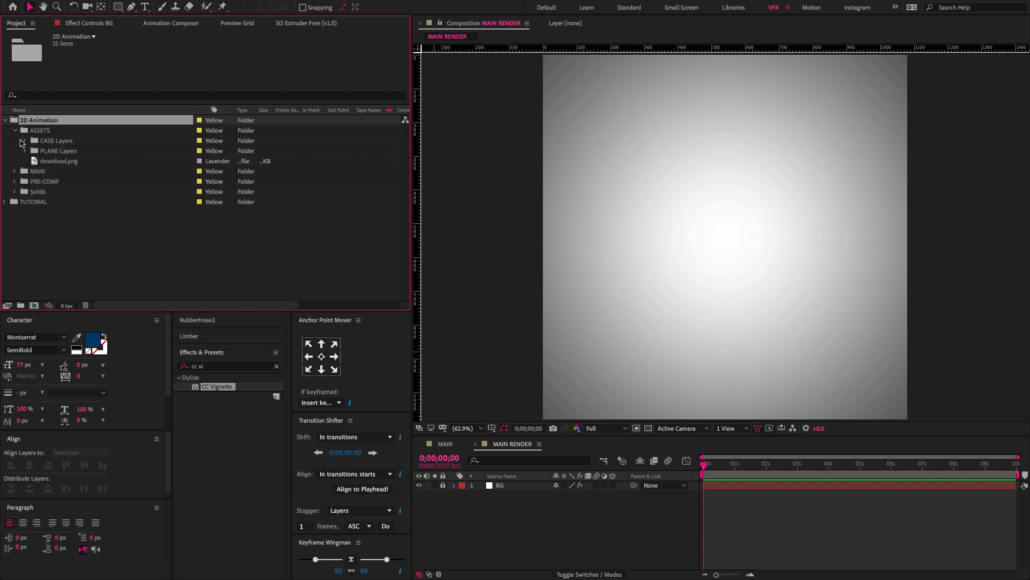
click(24, 151)
click(43, 153)
click(48, 163)
click(48, 171)
click(48, 161)
click(48, 171)
click(48, 163)
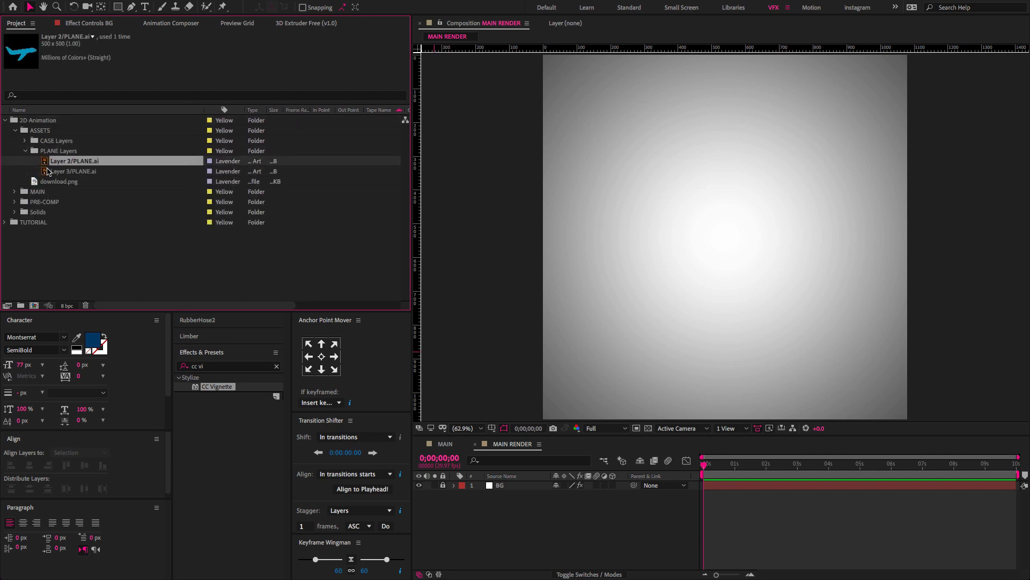
click(48, 171)
click(47, 162)
shift+click(48, 172)
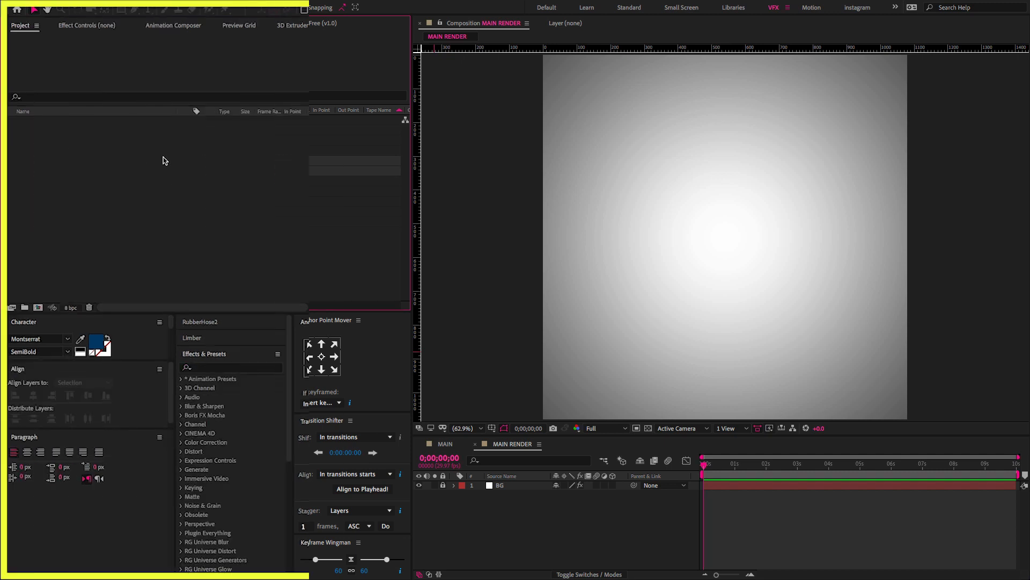
- Import PLANE.ai from the Desktop as a composition with footage dimensions set to Layer Size
right_click(112, 164)
mouse_move(135, 212)
click(261, 213)
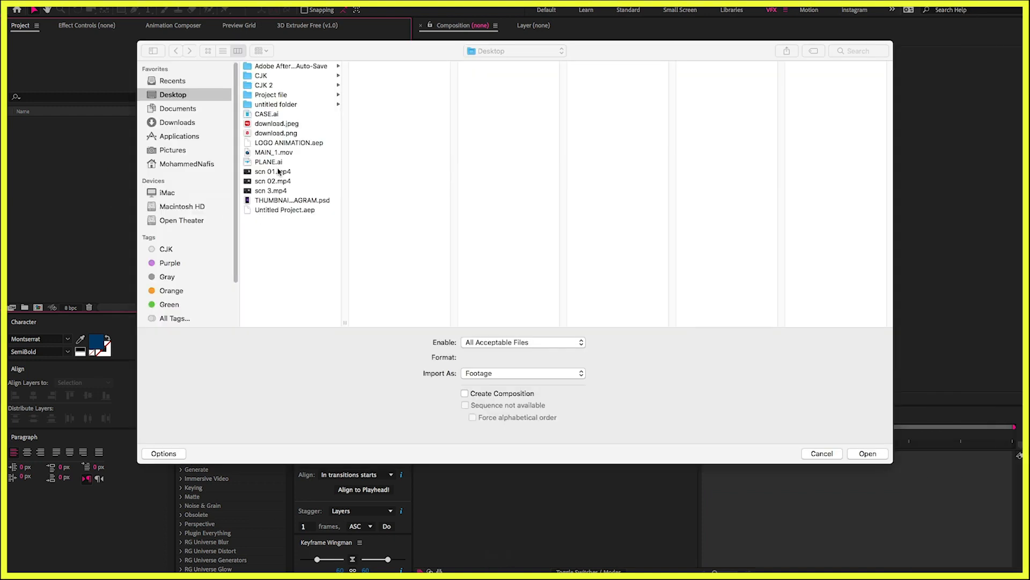
click(273, 163)
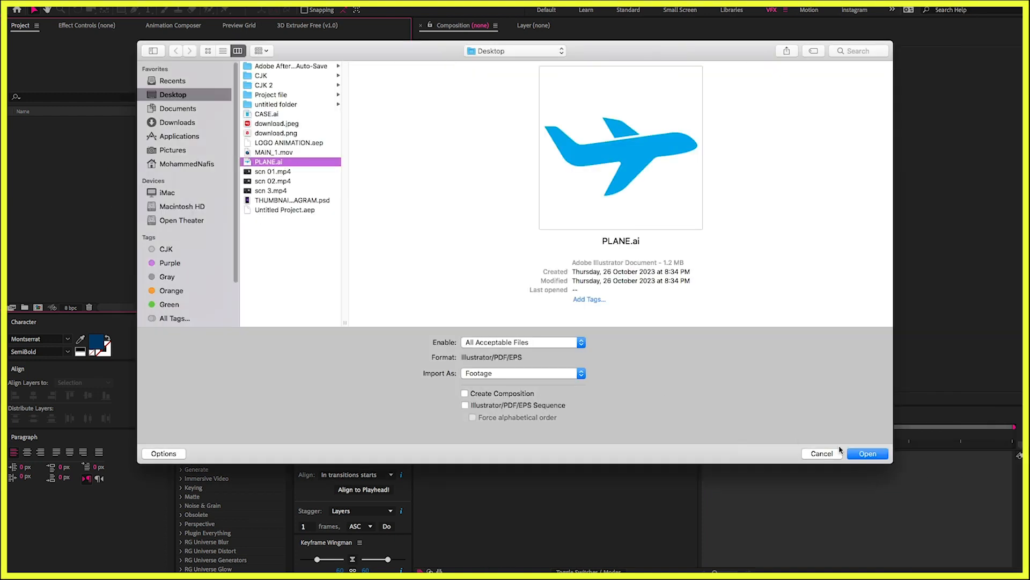
click(524, 376)
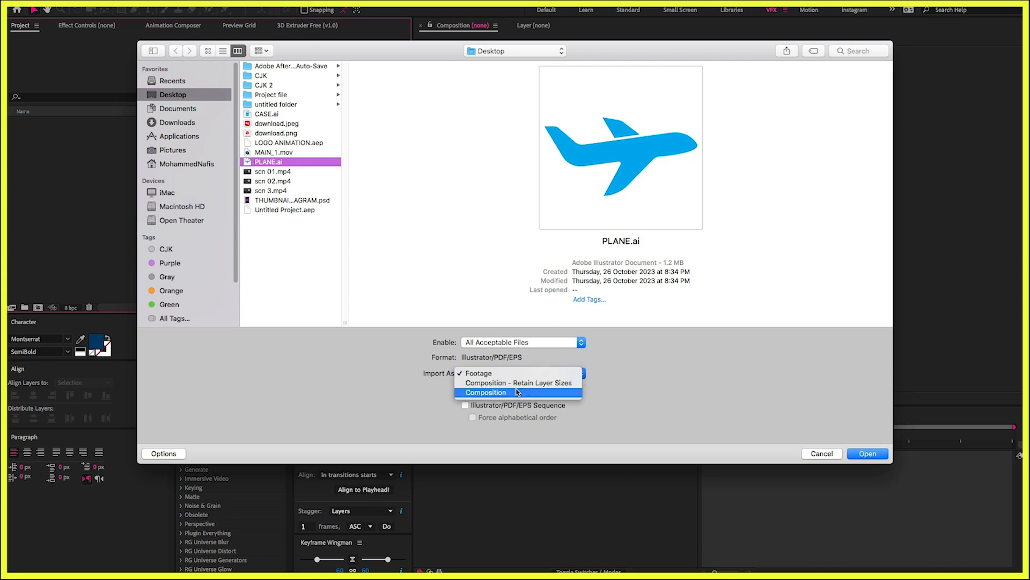
click(744, 413)
click(861, 454)
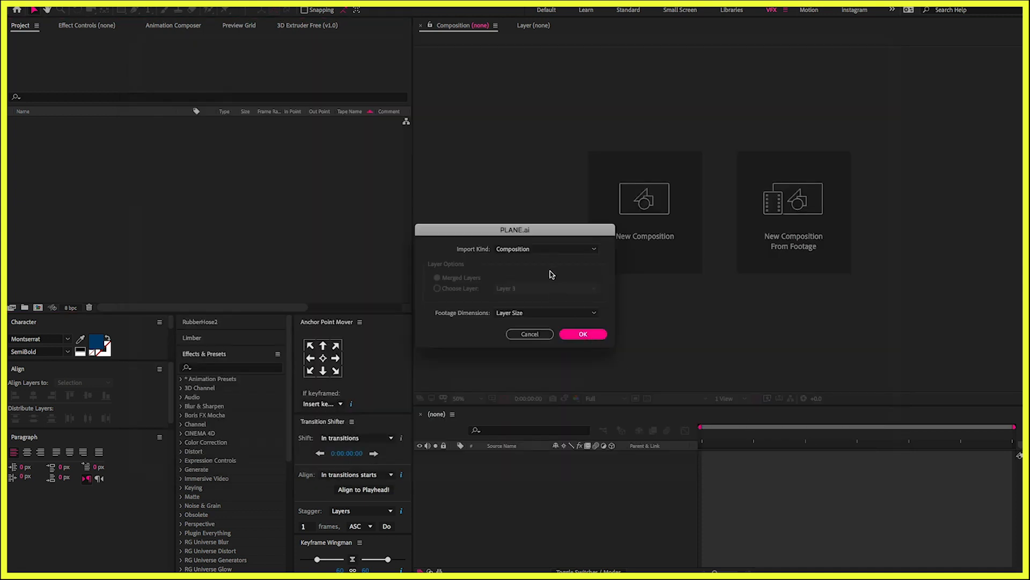
click(541, 250)
click(525, 264)
click(524, 249)
click(524, 272)
click(583, 334)
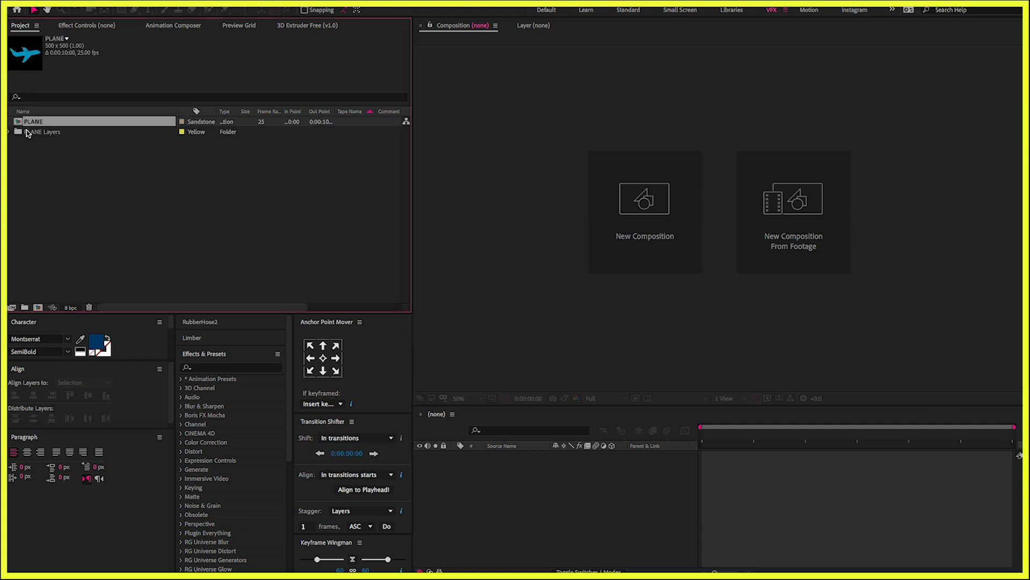
- Open the imported PLANE composition and check which part of the plane each of its two layers holds
drag(509, 473, 506, 460)
click(503, 481)
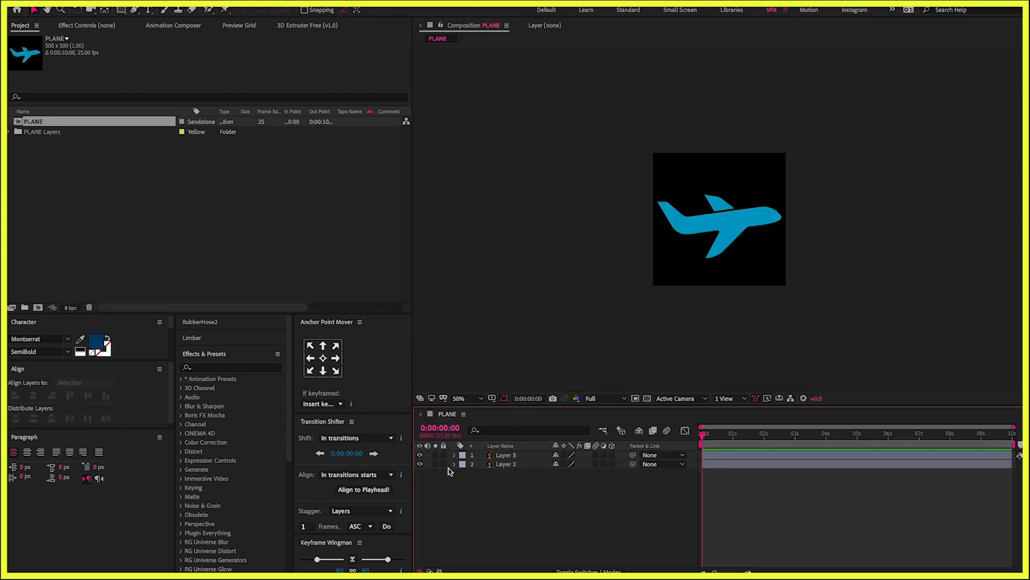
click(420, 464)
click(419, 464)
click(419, 456)
click(419, 456)
click(10, 131)
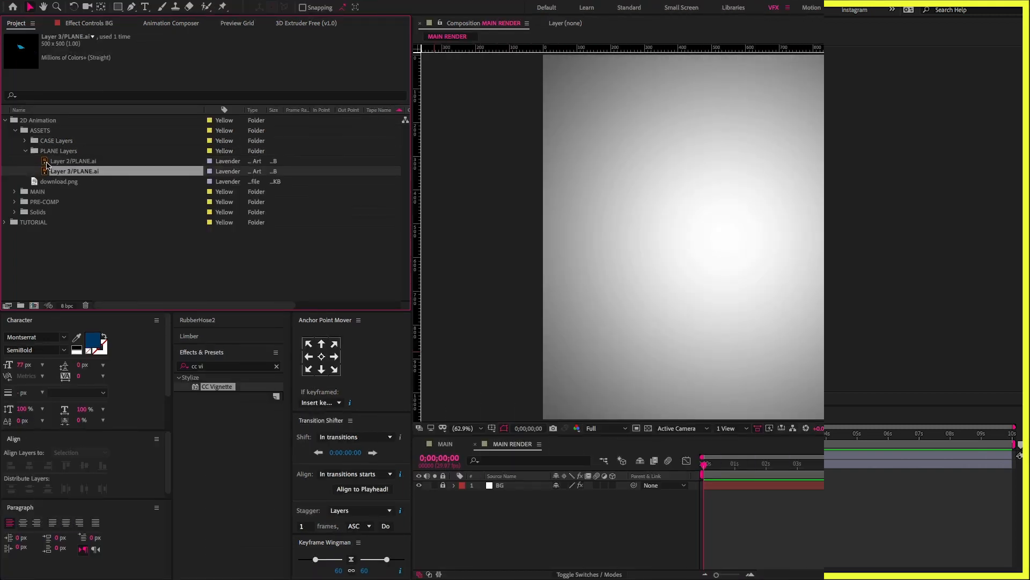
- Add both PLANE.ai layers above BG in MAIN RENDER and pre-compose them as PLANE 01
shift+click(48, 171)
drag(47, 162, 490, 490)
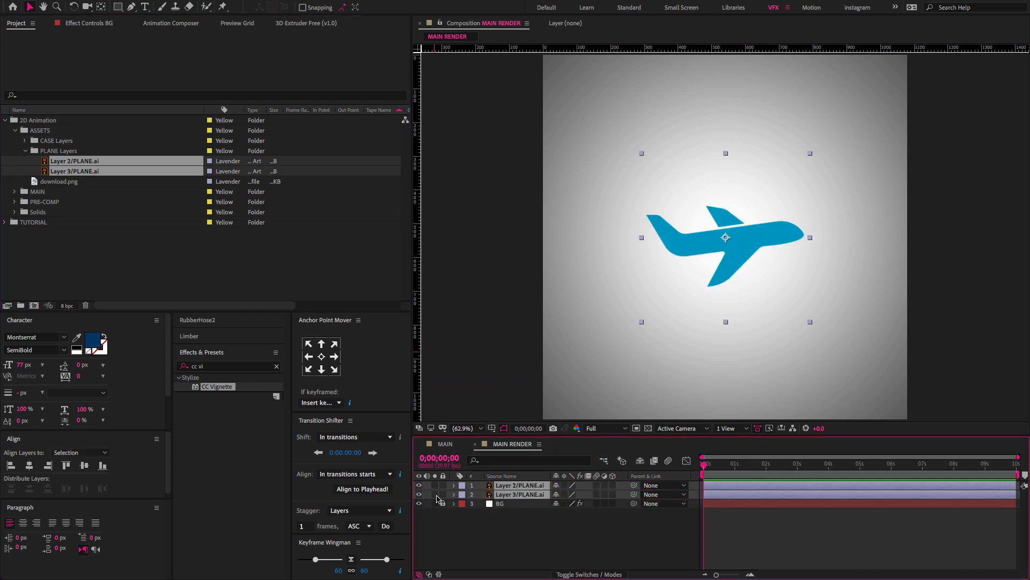
right_click(520, 489)
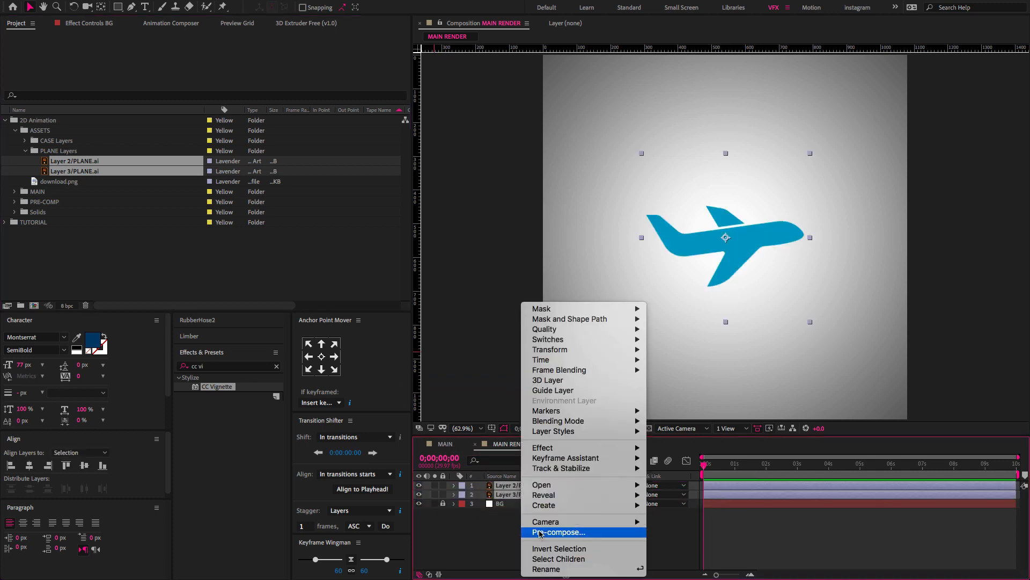
click(539, 529)
text(PLANE 01)
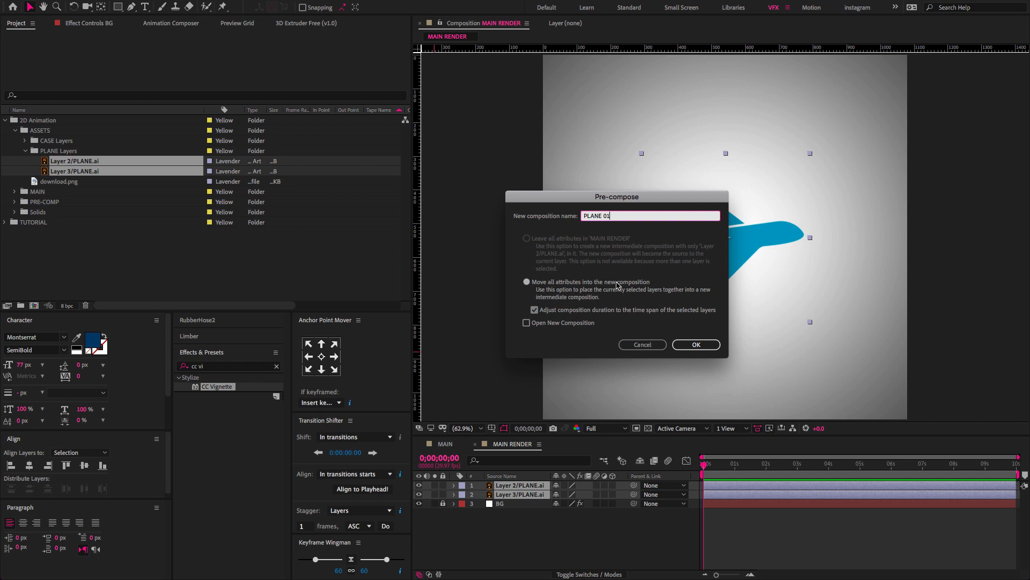
click(687, 345)
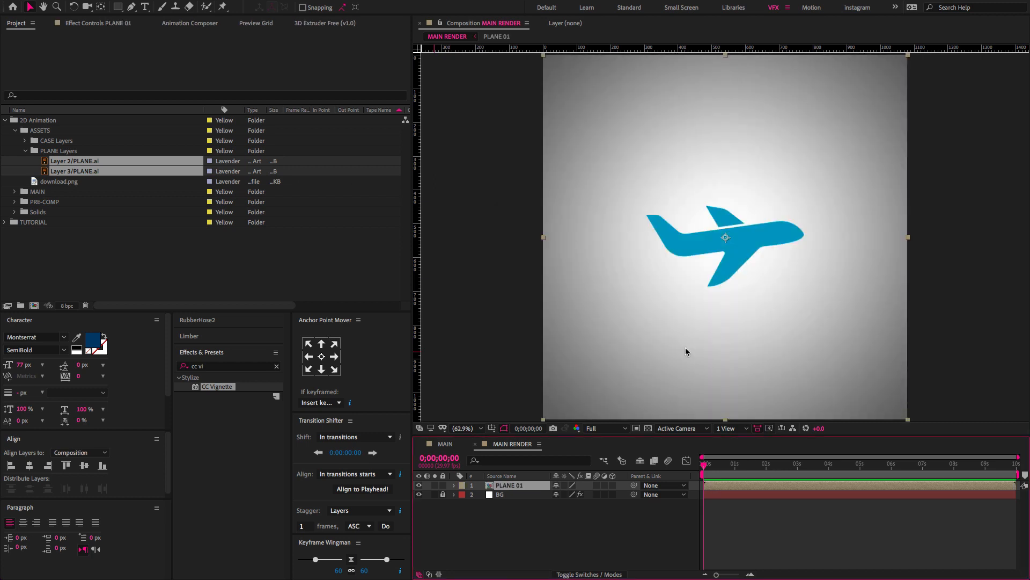
- Open the PLANE 01 pre-composition and set its size to 500 px wide by 300 px high
double_click(490, 486)
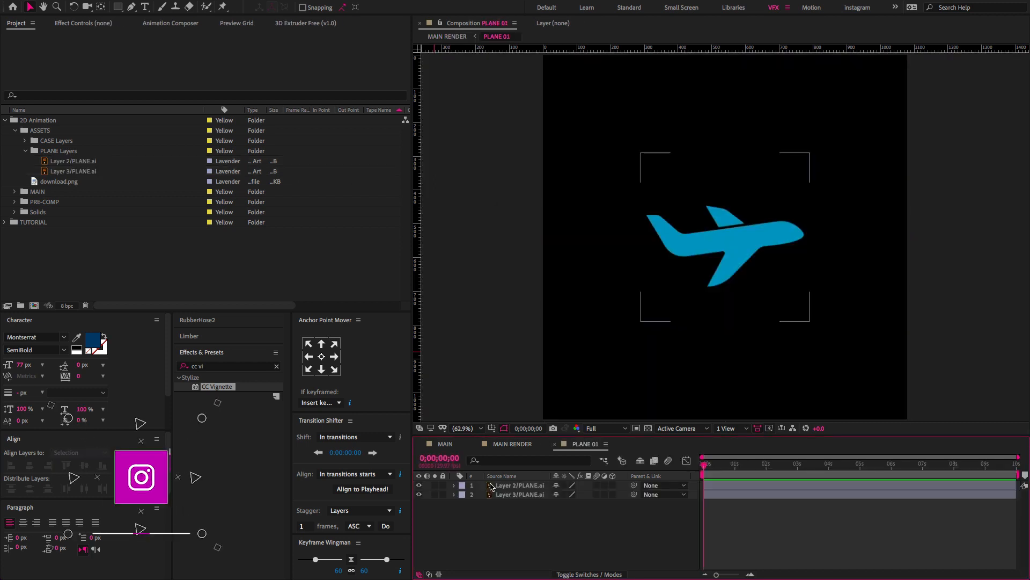
click(161, 5)
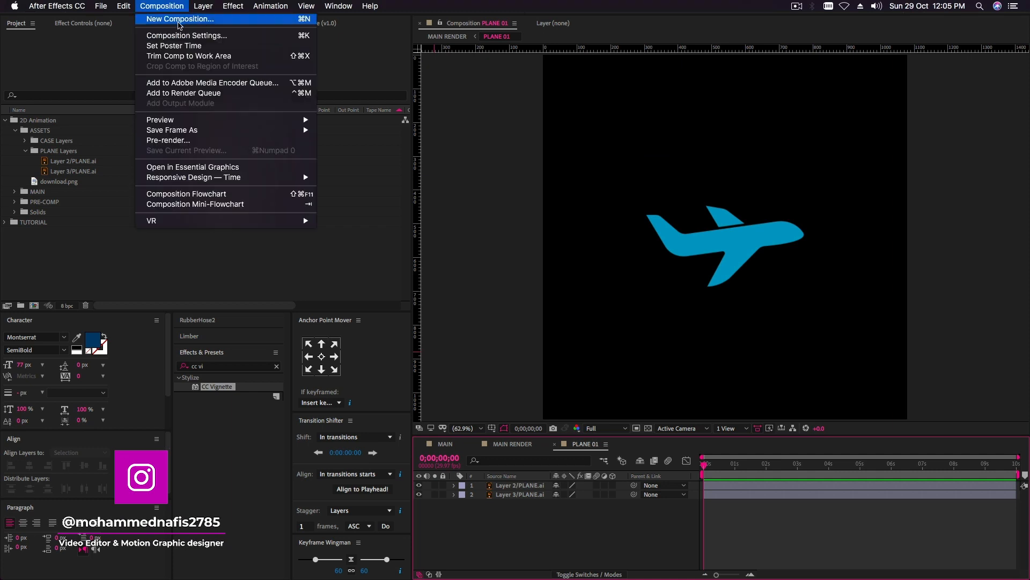
click(173, 36)
drag(508, 111, 311, 109)
click(302, 176)
text(500)
key(Tab)
text(300)
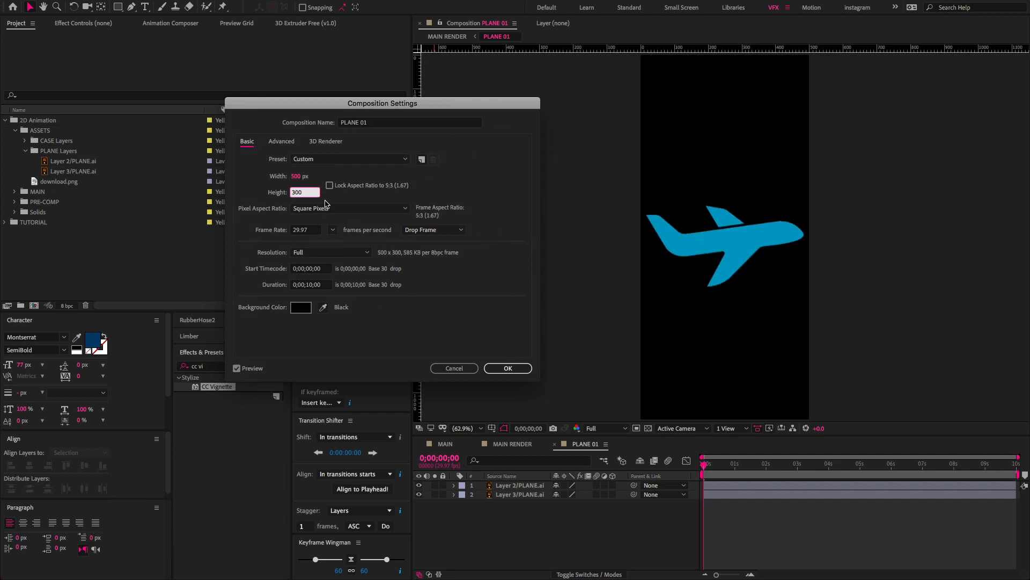
click(458, 175)
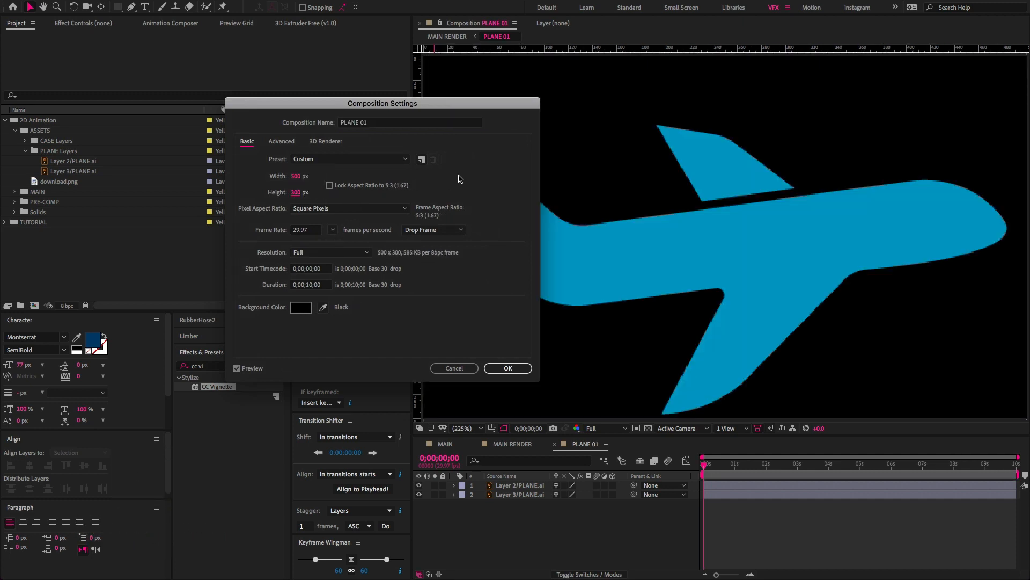
click(508, 368)
- Nudge both plane layers up together by about 20 px within the PLANE 01 frame
key(/)
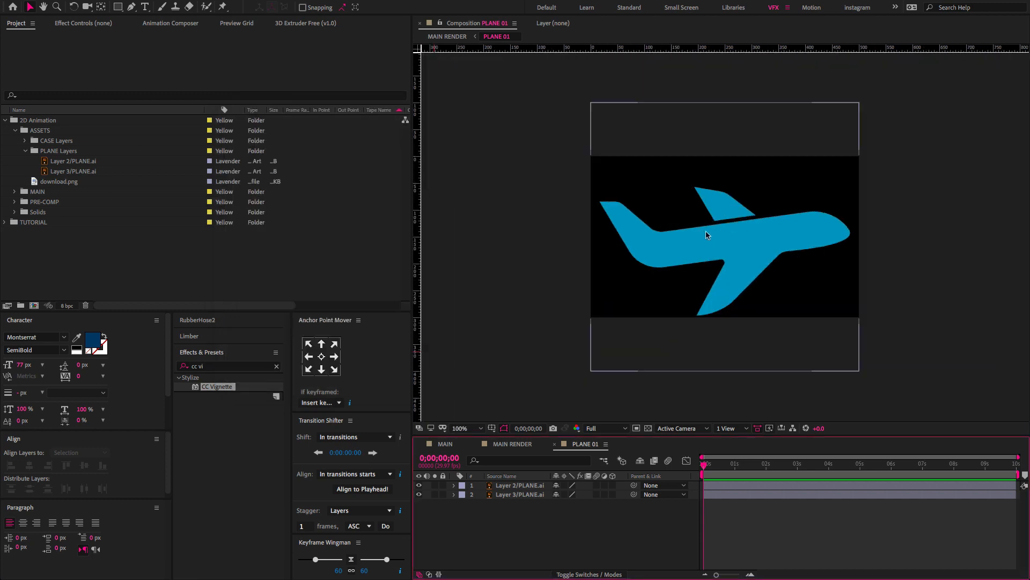
click(514, 486)
shift+click(524, 494)
key(Up)
key(Up)
key(Up)
key(Up)
key(Up)
key(Up)
key(Up)
key(Up)
key(Up)
key(Up)
key(Up)
key(Up)
key(Up)
key(Up)
key(Up)
key(Up)
key(Up)
key(Up)
key(Up)
click(526, 508)
- Apply the Fill effect to both the Layer 2/PLANE.ai and Layer 3/PLANE.ai layers
click(206, 366)
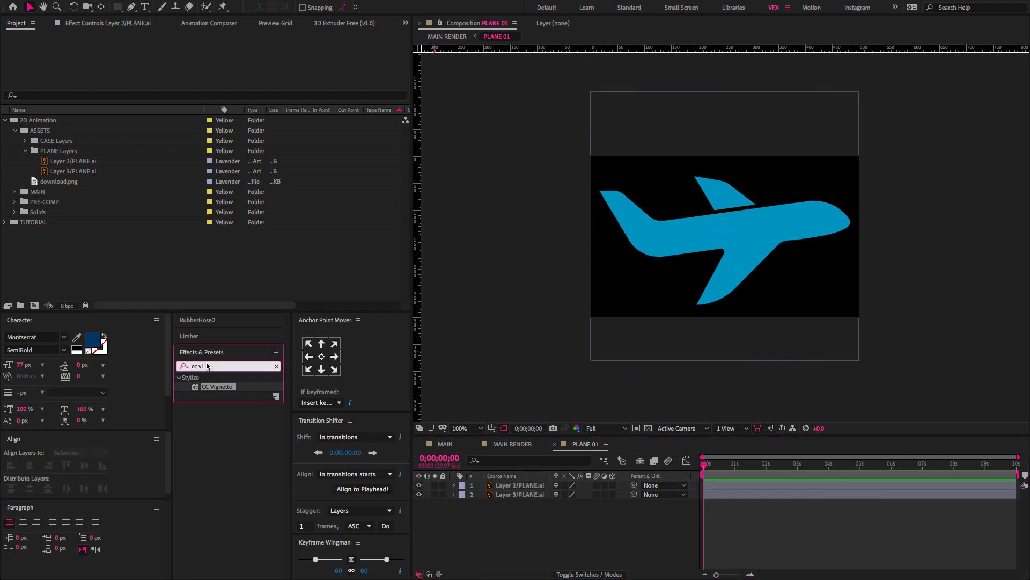
key(BackSpace)
key(BackSpace)
key(BackSpace)
key(BackSpace)
key(BackSpace)
text(fill)
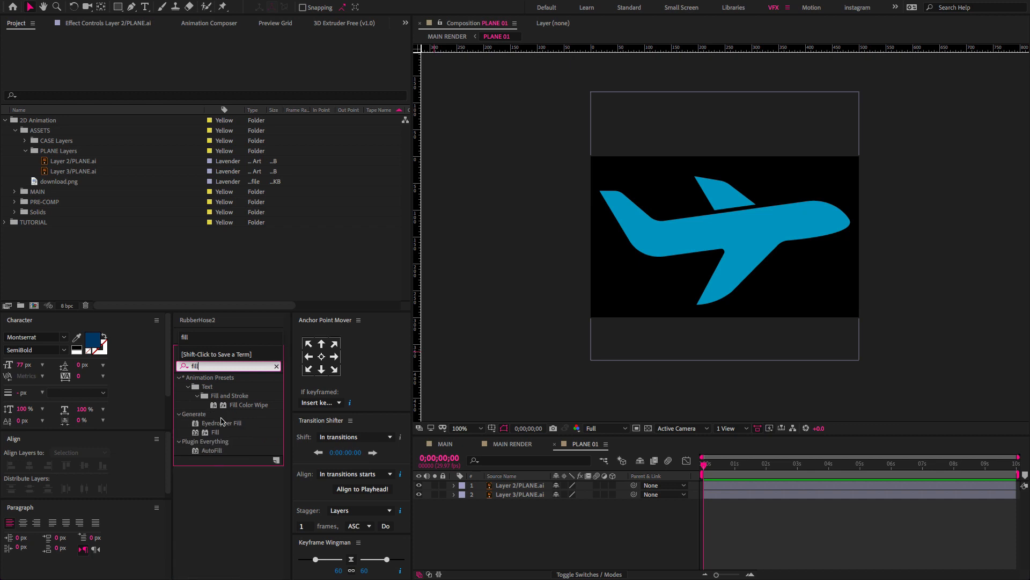
click(214, 432)
click(491, 486)
double_click(192, 432)
drag(191, 431, 526, 494)
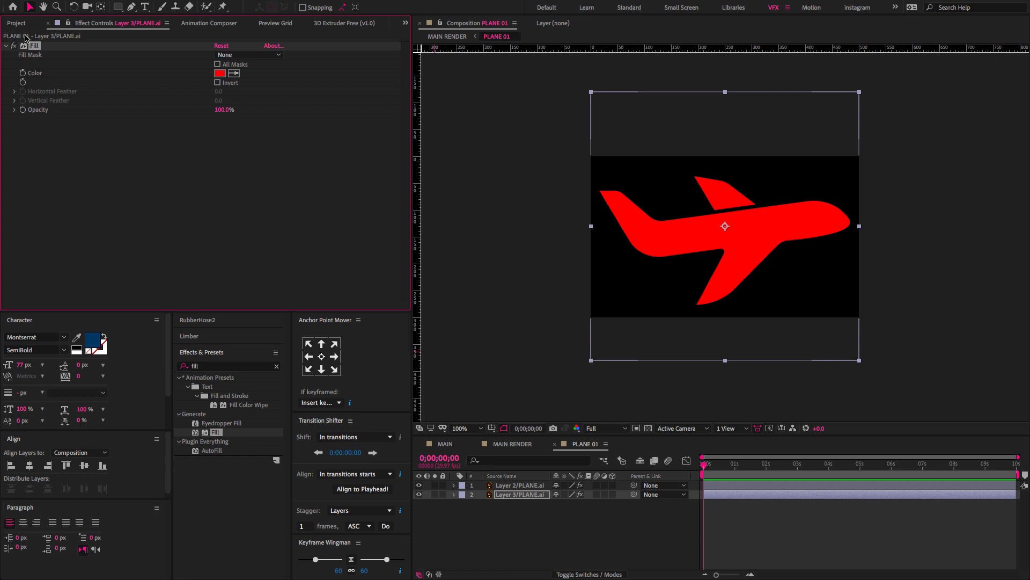
- Open download.png for reference and set Layer 2/PLANE.ai's Fill colour to the red sampled from its logo
click(23, 26)
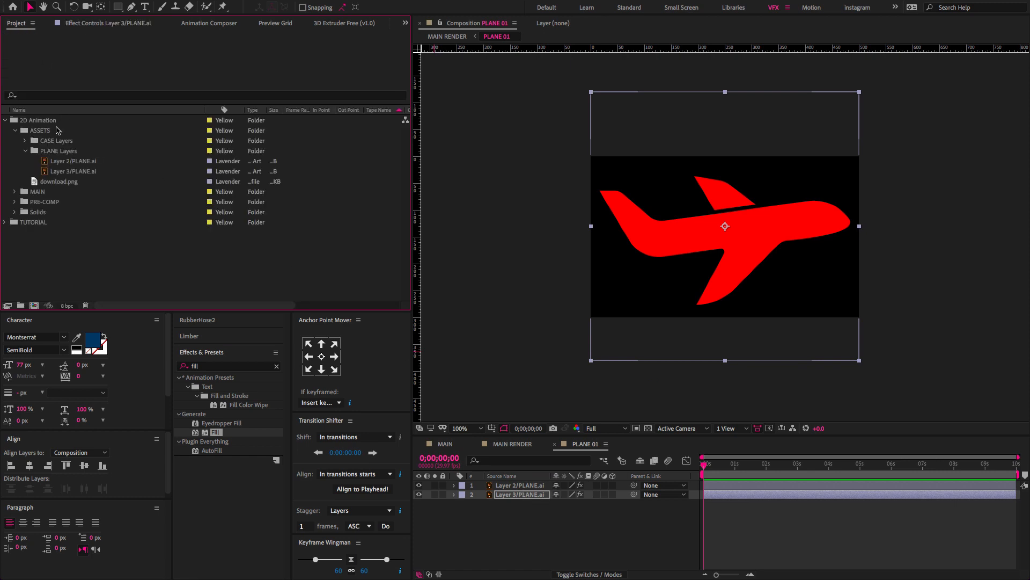
click(34, 182)
double_click(33, 182)
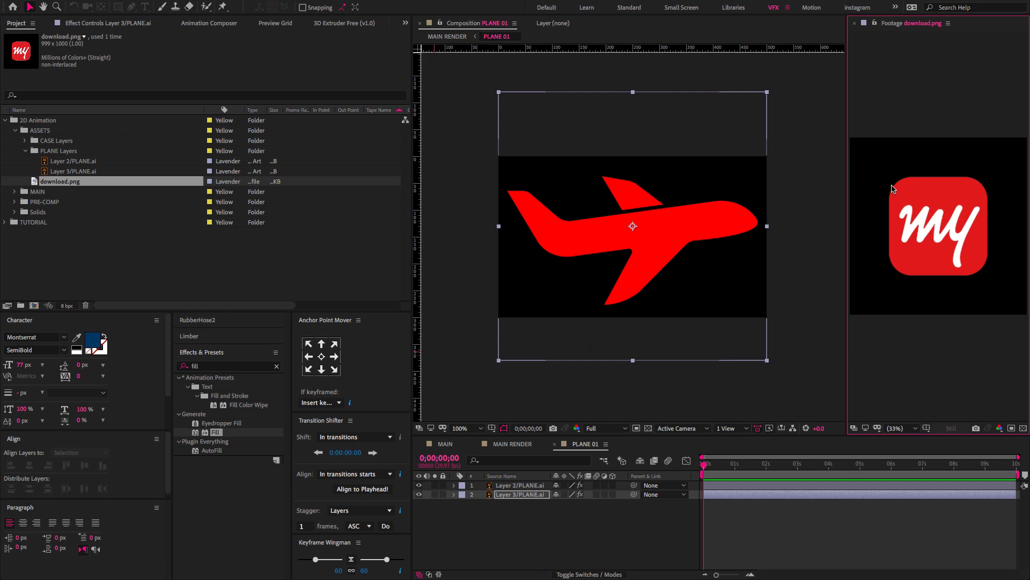
click(523, 484)
click(136, 22)
click(233, 73)
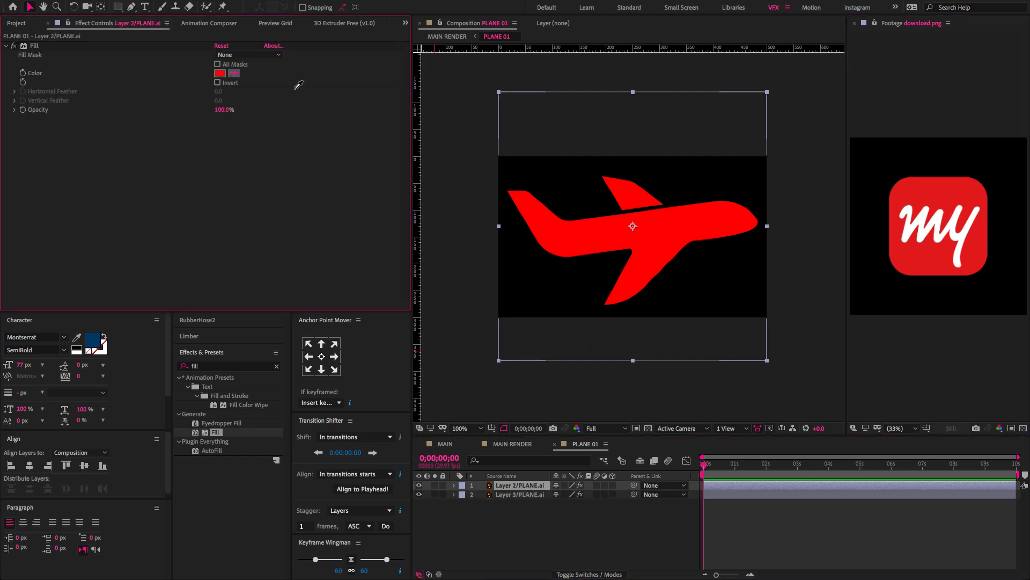
click(912, 194)
- Match Layer 3/PLANE.ai's Fill colour to the logo red in download.png and close the footage view
click(520, 494)
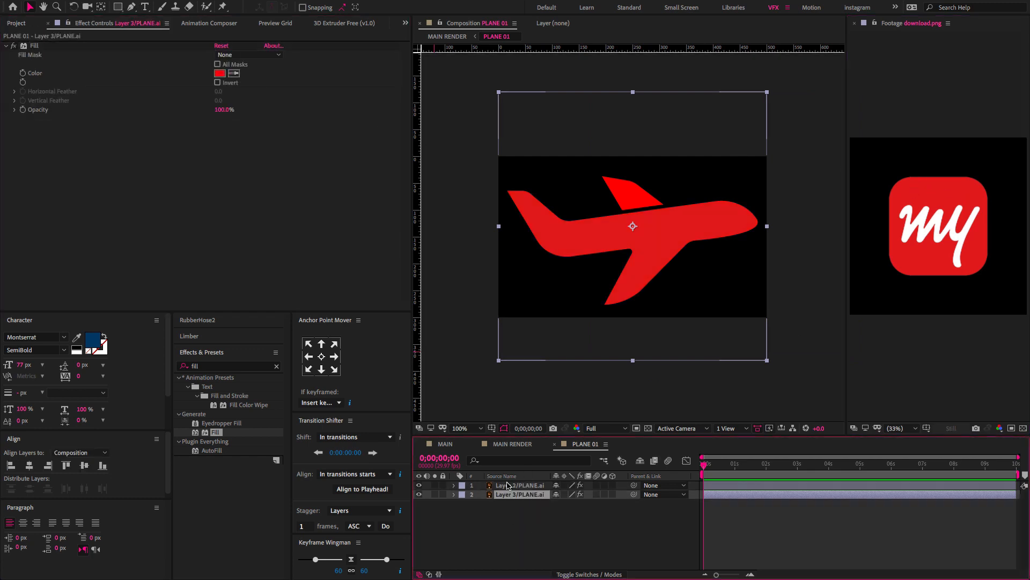
right_click(873, 25)
click(885, 30)
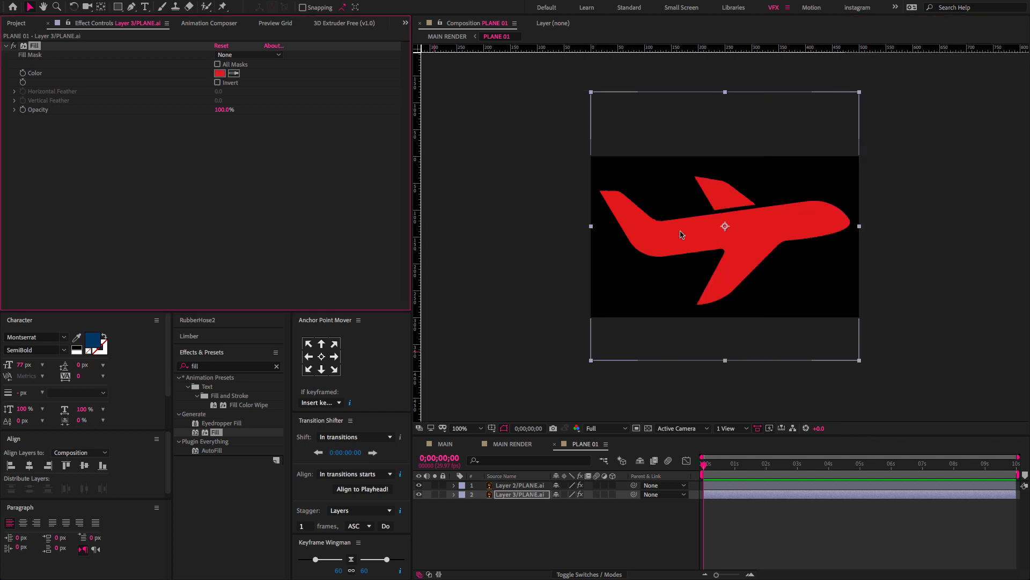
click(533, 538)
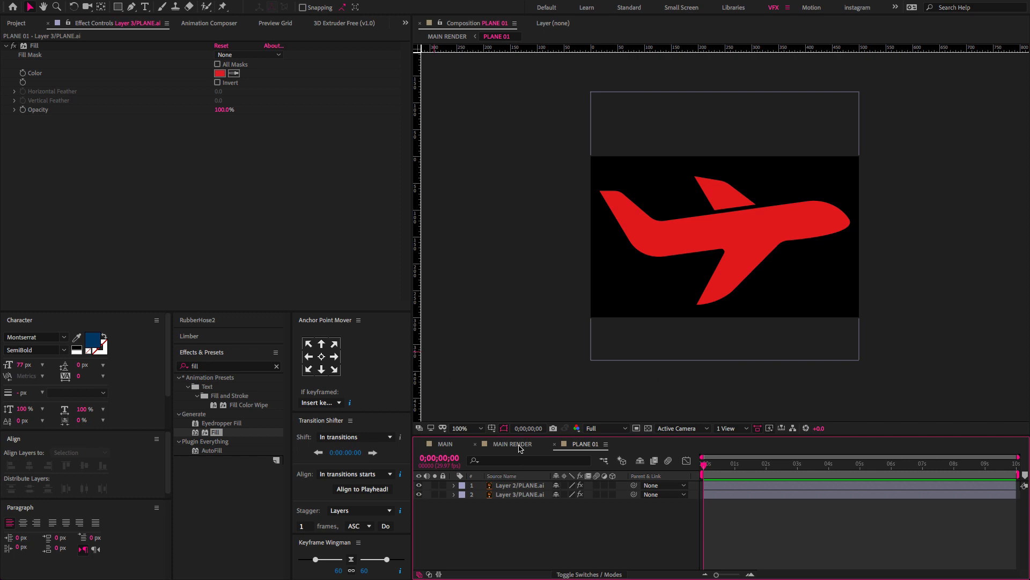
- Return to the MAIN RENDER composition and set PLANE 01's scale to 39%
click(512, 445)
key(s)
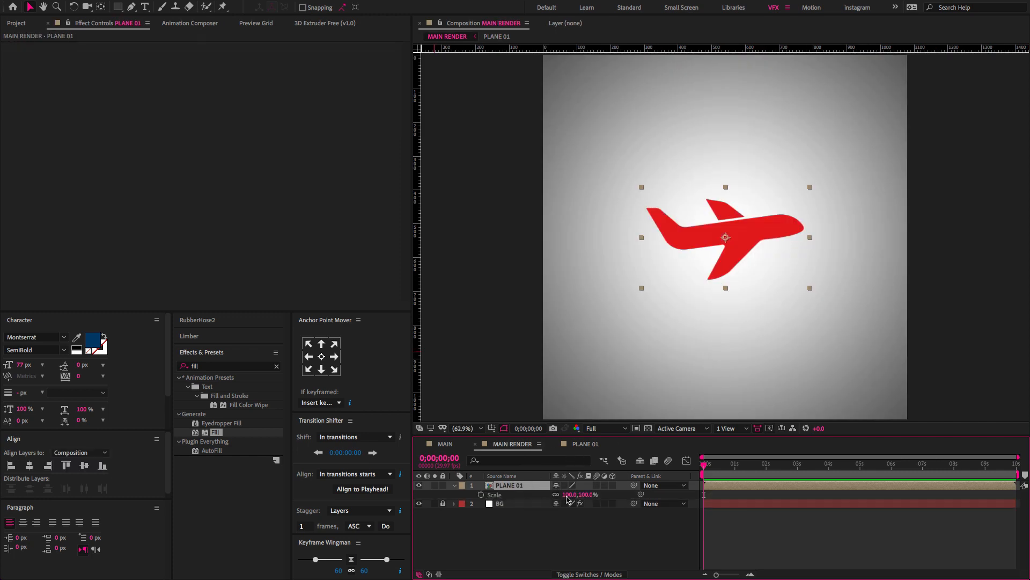
drag(590, 496, 581, 499)
click(582, 494)
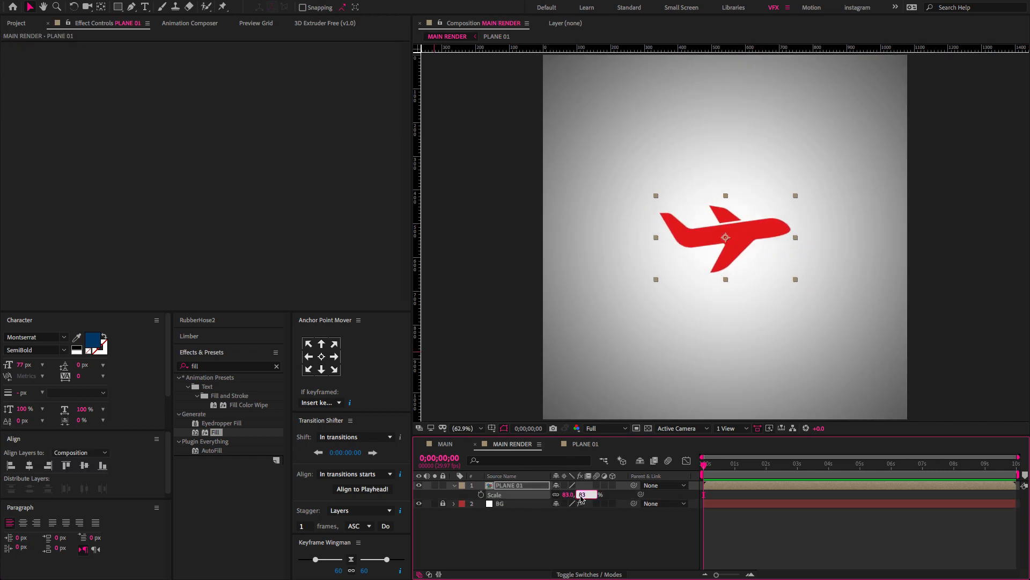
text(39)
key(Return)
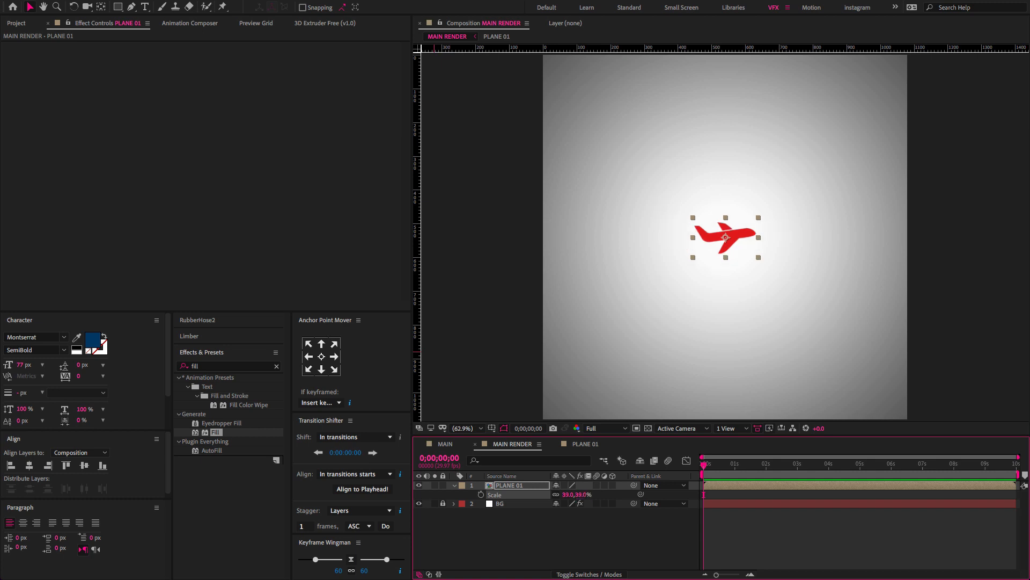
- Move PLANE 01 outside the lower-left side of the frame to about -294, 822 and keyframe its position at 0 seconds
scroll(720, 251, down, 1)
drag(725, 240, 502, 314)
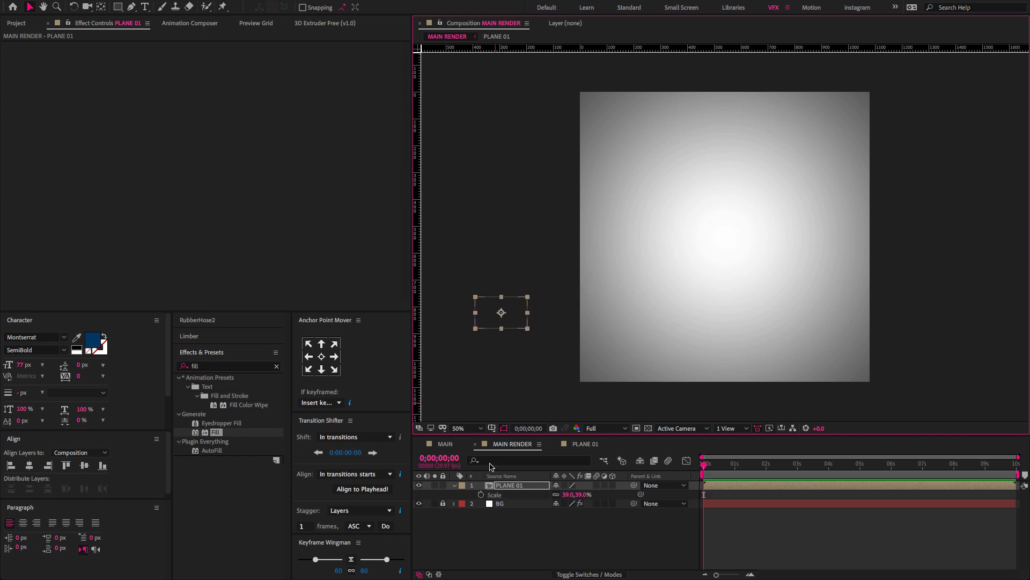
click(506, 490)
key(p)
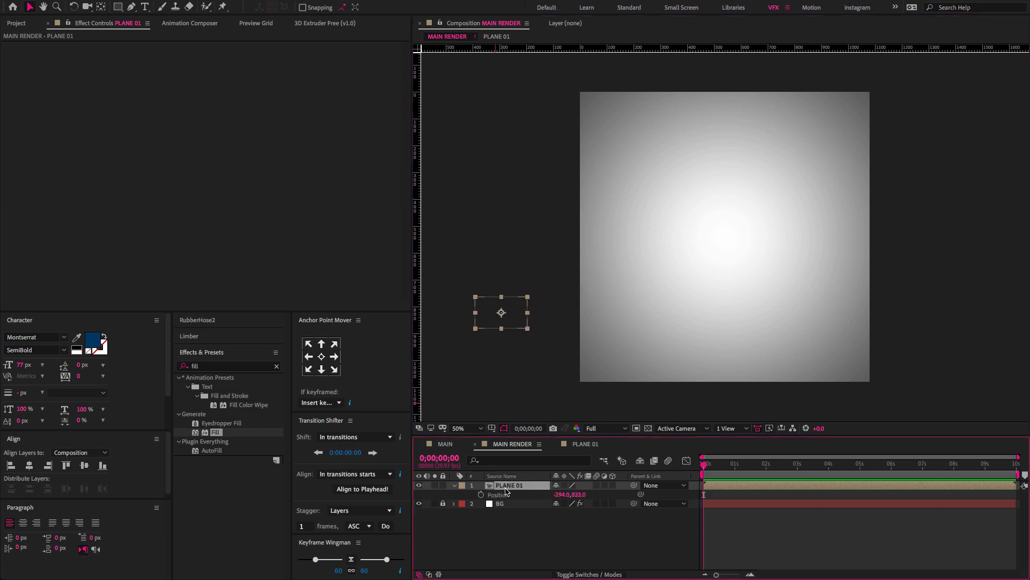
key(shift+s)
key(shift+r)
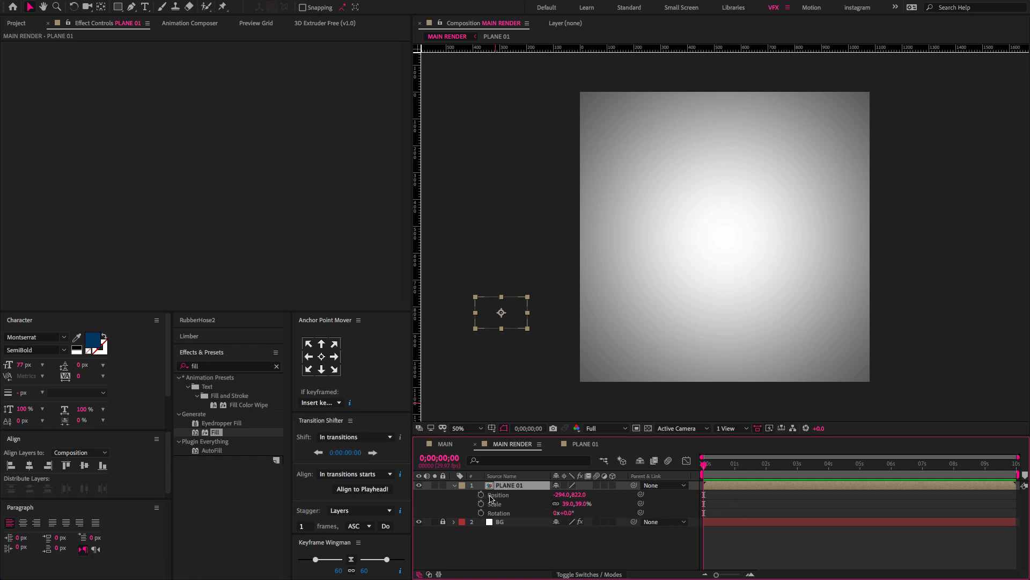
click(481, 495)
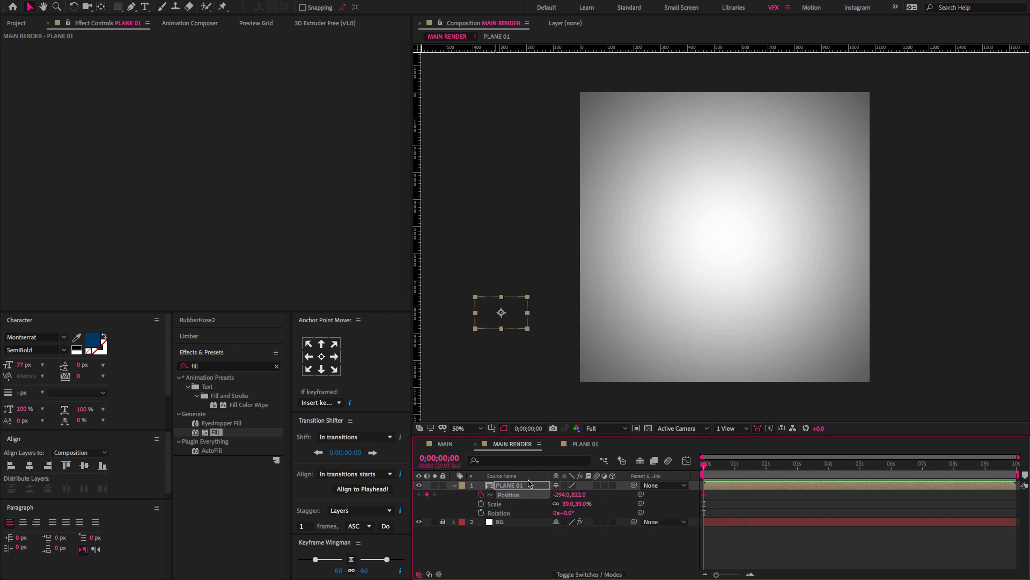
- Add position keyframes to PLANE 01 at 1 second and 2 seconds
key(shift+Page_Down)
key(shift+Page_Down)
key(shift+Page_Down)
click(427, 494)
key(shift+Page_Down)
key(shift+Page_Down)
key(shift+Page_Down)
- Reposition PLANE 01 to about 330, 862 at the 1-second keyframe and about 610, 578 at the 2-second keyframe
click(418, 495)
click(735, 497)
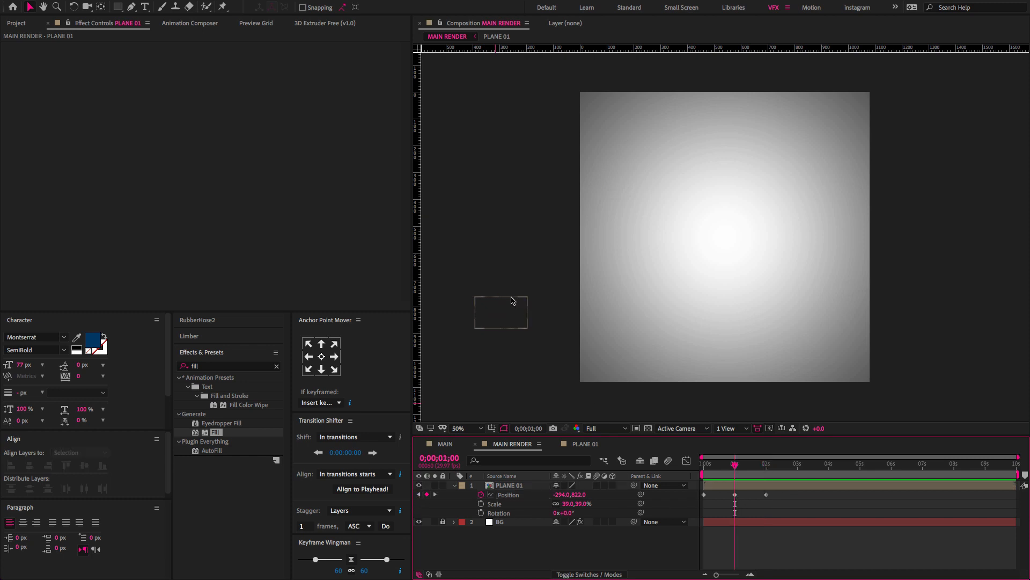
drag(510, 308, 678, 320)
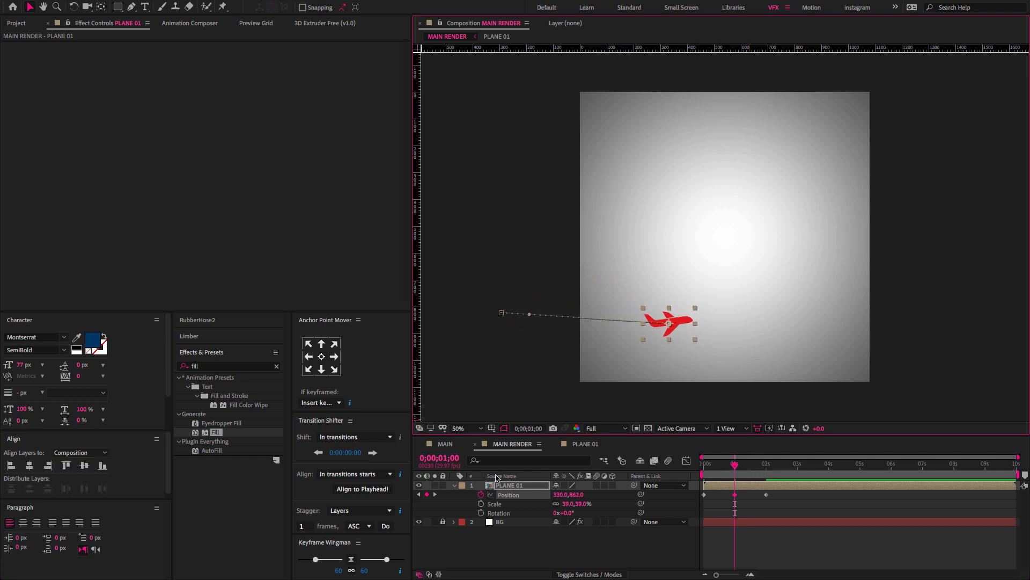
click(435, 494)
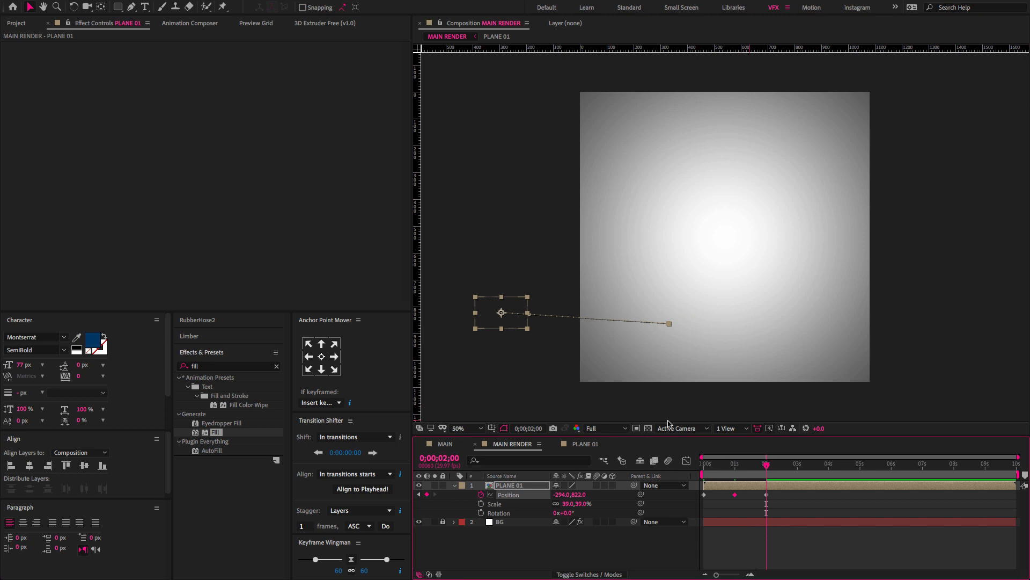
drag(512, 306, 739, 240)
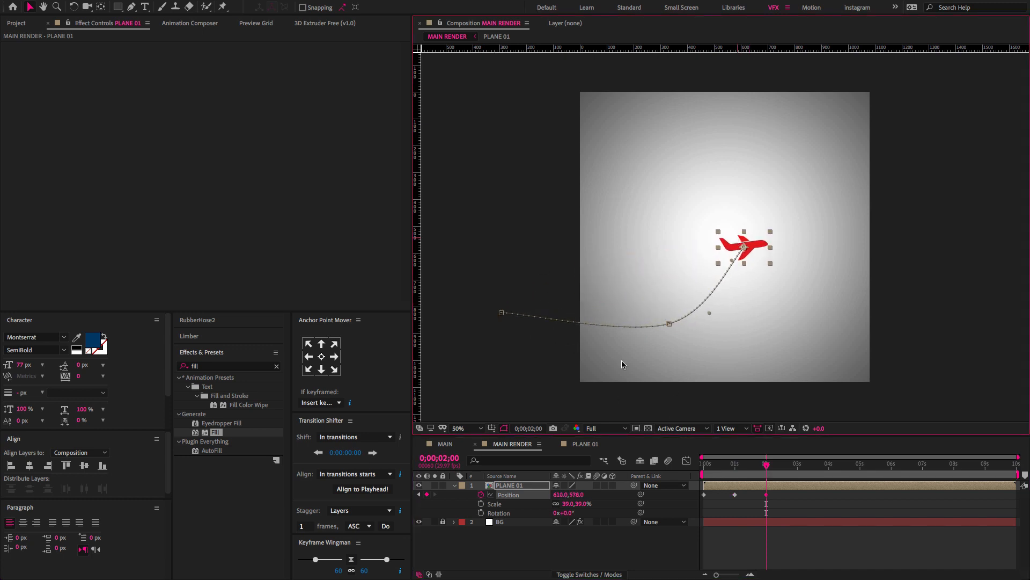
click(477, 531)
- Show the rulers and place a vertical and a horizontal guide through the centre of the BG layer
drag(417, 251, 513, 246)
key(ctrl+r)
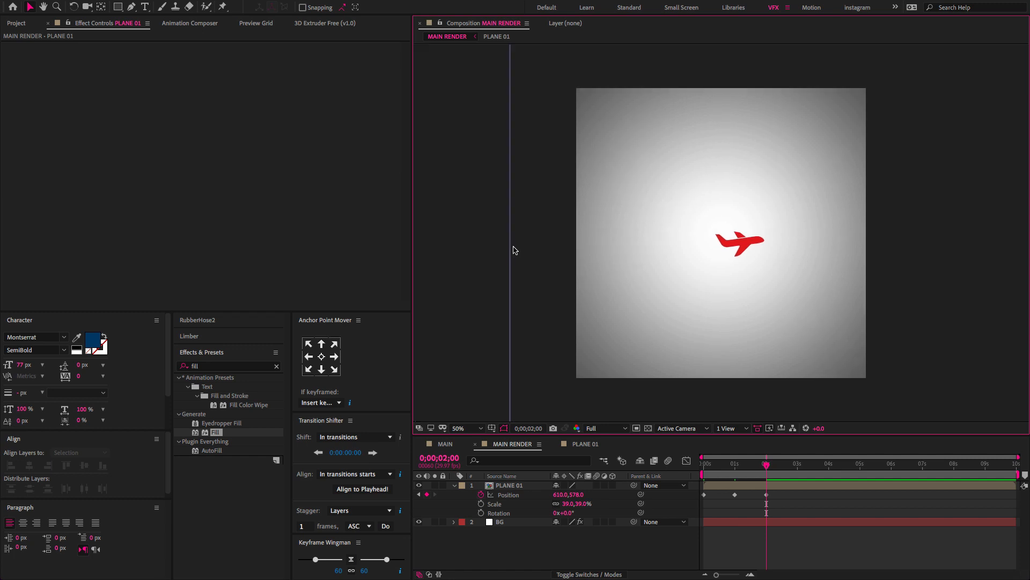
click(507, 522)
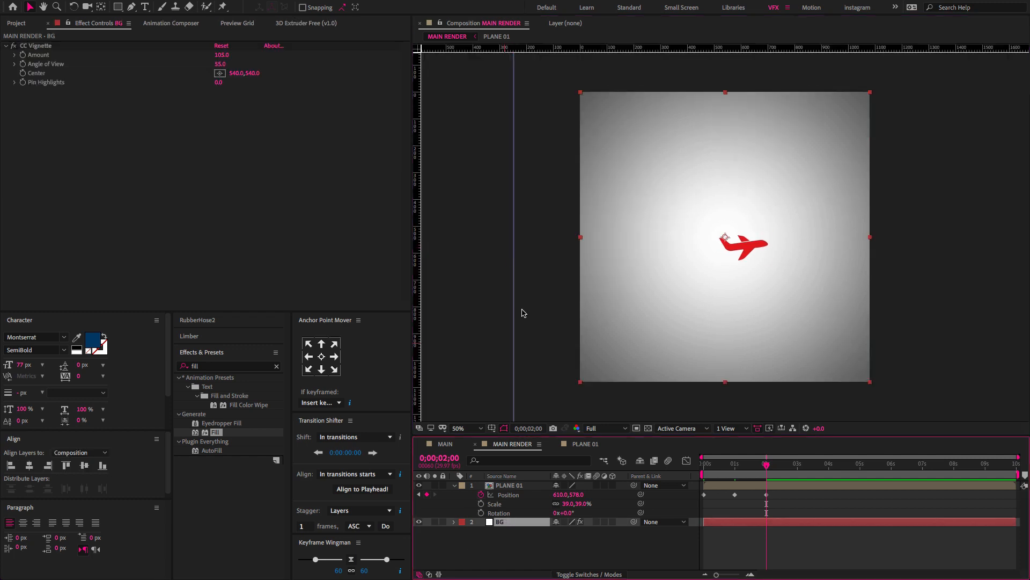
drag(515, 283, 725, 288)
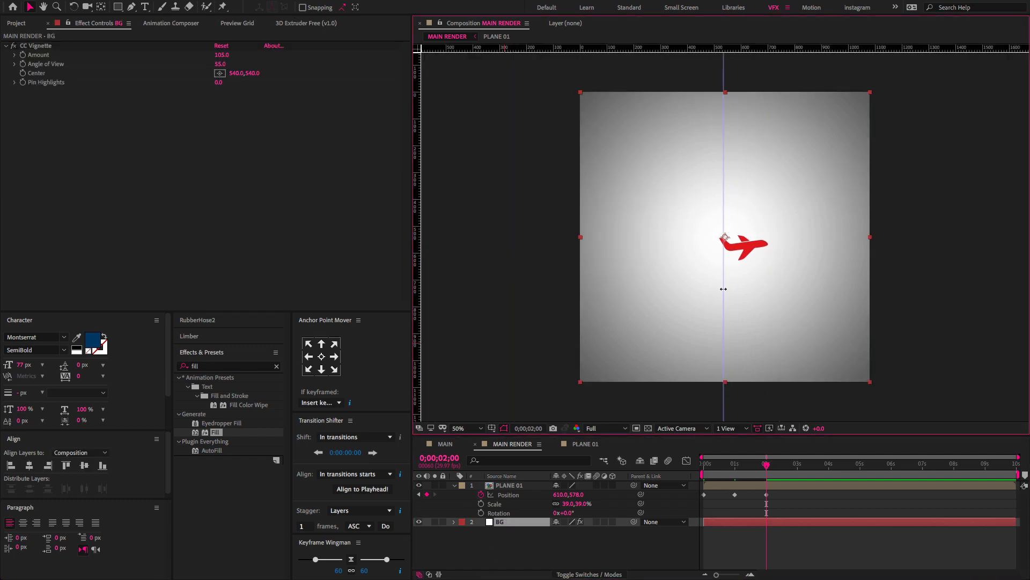
drag(568, 50, 570, 237)
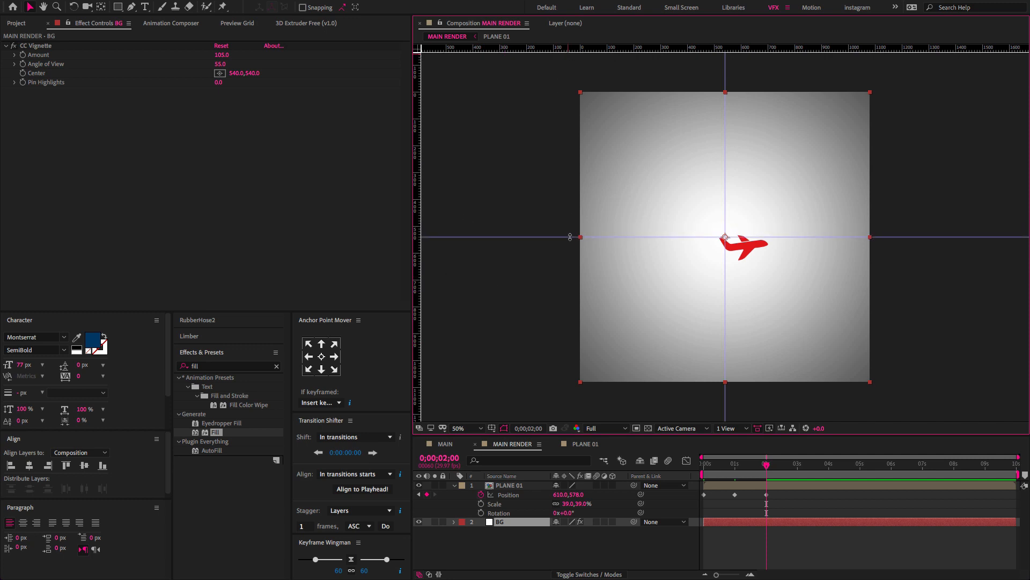
- Shift PLANE 01's whole motion path so its 2-second keyframe sits where the guides cross, at about 542, 542, and preview the flight
click(508, 494)
drag(759, 250, 741, 240)
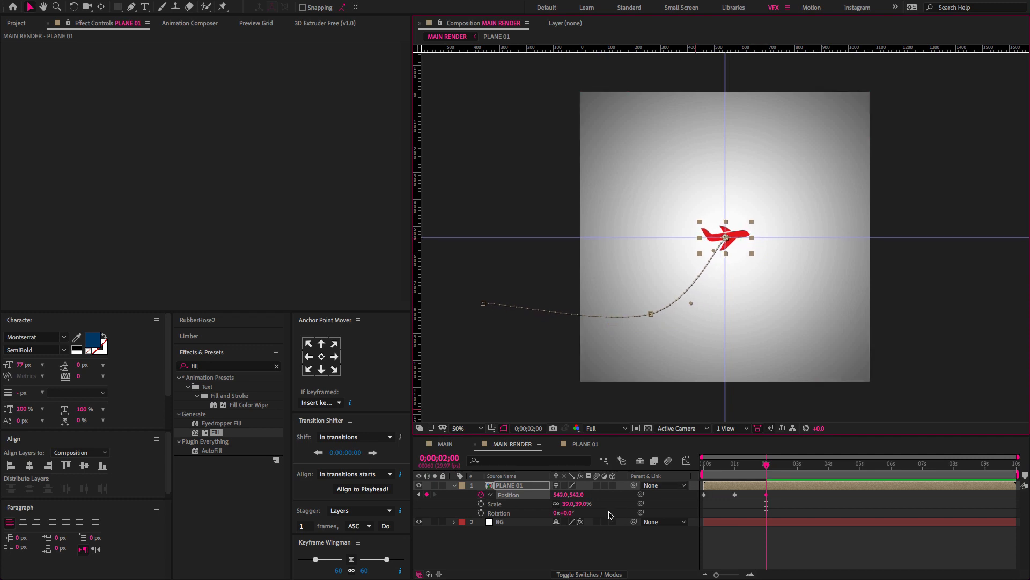
click(602, 541)
key(Home)
key(space)
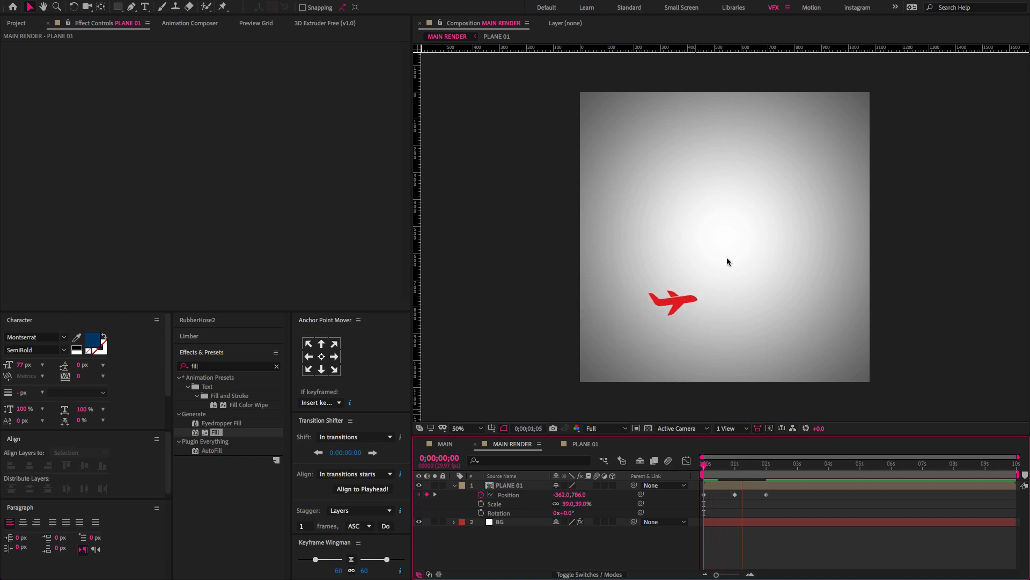
key(space)
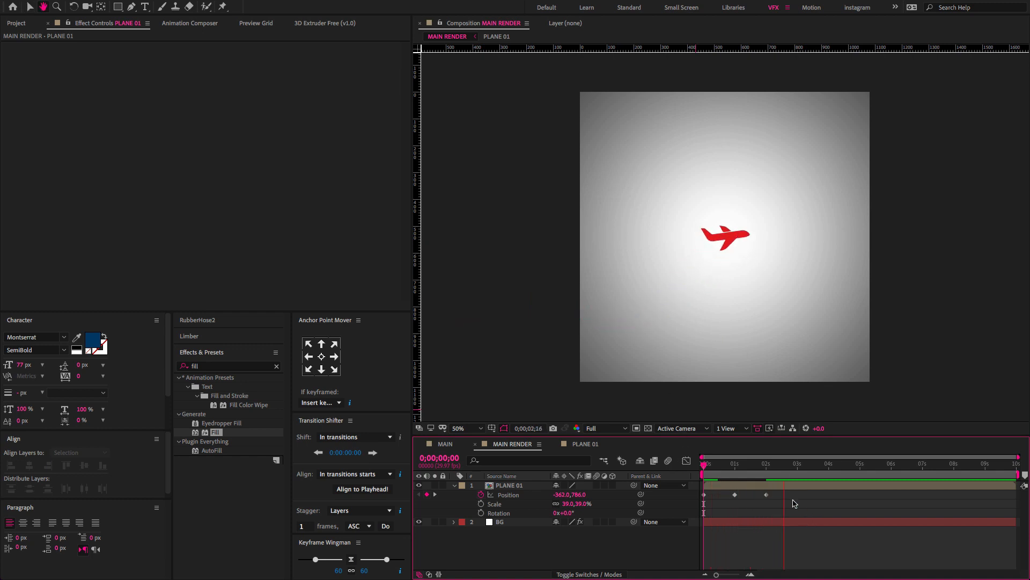
- Apply Easy Ease to PLANE 01's position keyframes, sharpen the start and end peaks of the speed graph, and preview the motion
drag(794, 501, 692, 488)
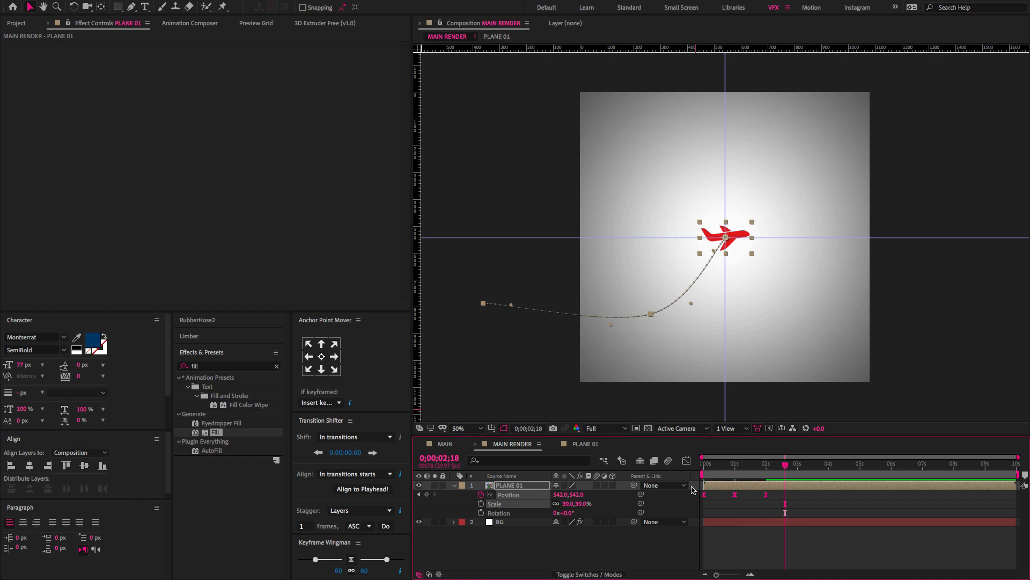
click(686, 462)
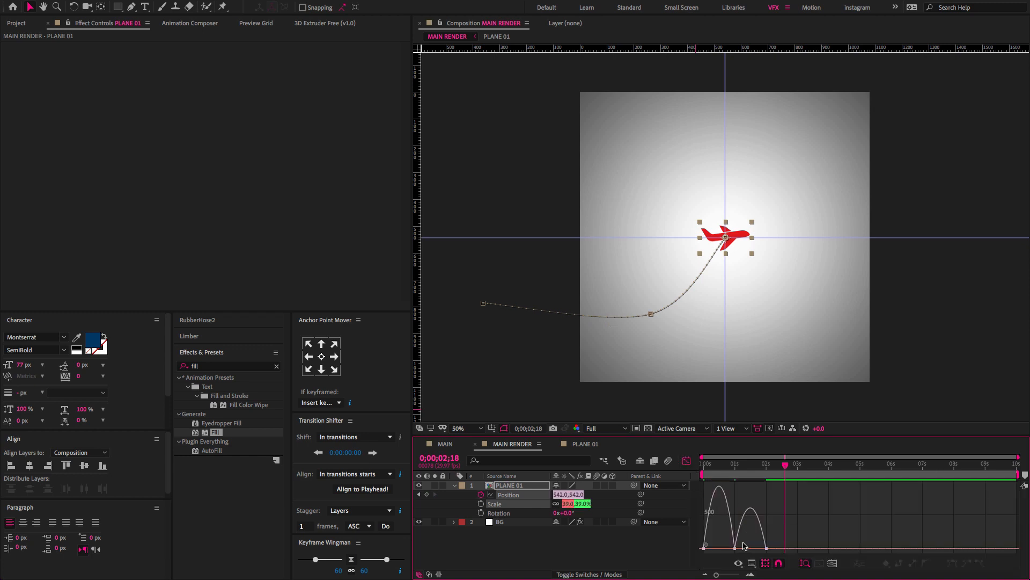
drag(729, 548, 757, 549)
key(space)
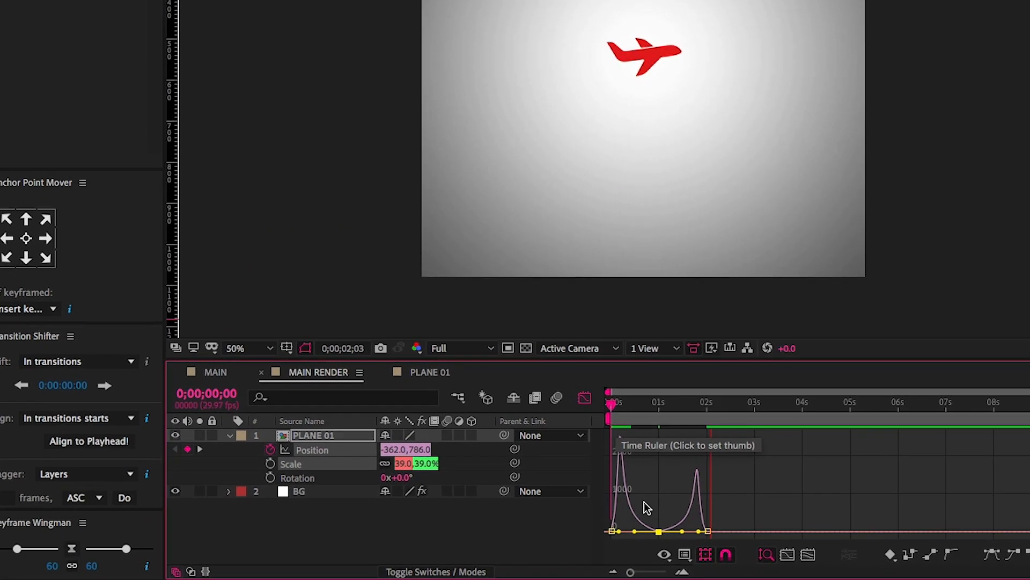
key(space)
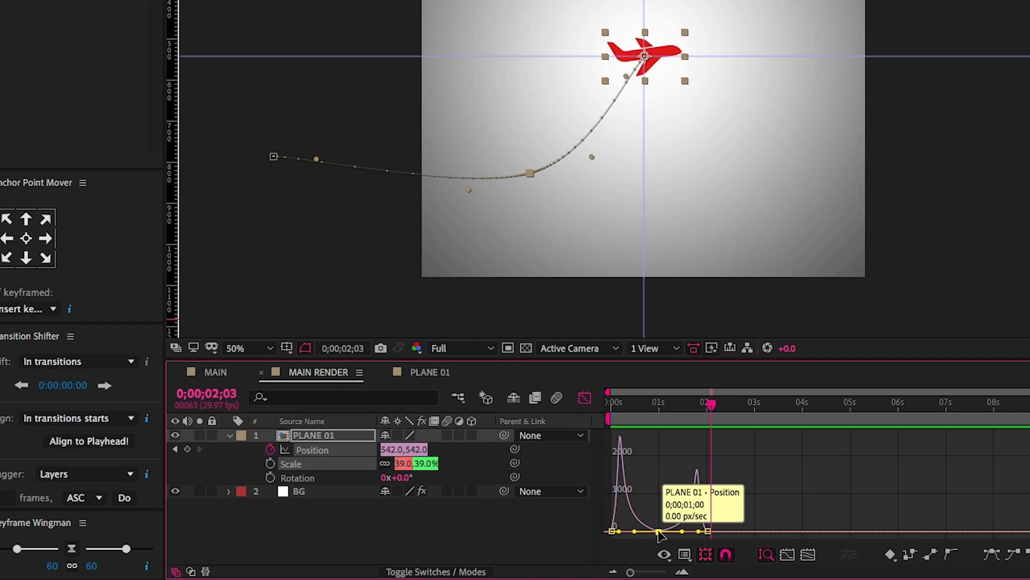
double_click(735, 548)
click(142, 176)
click(518, 224)
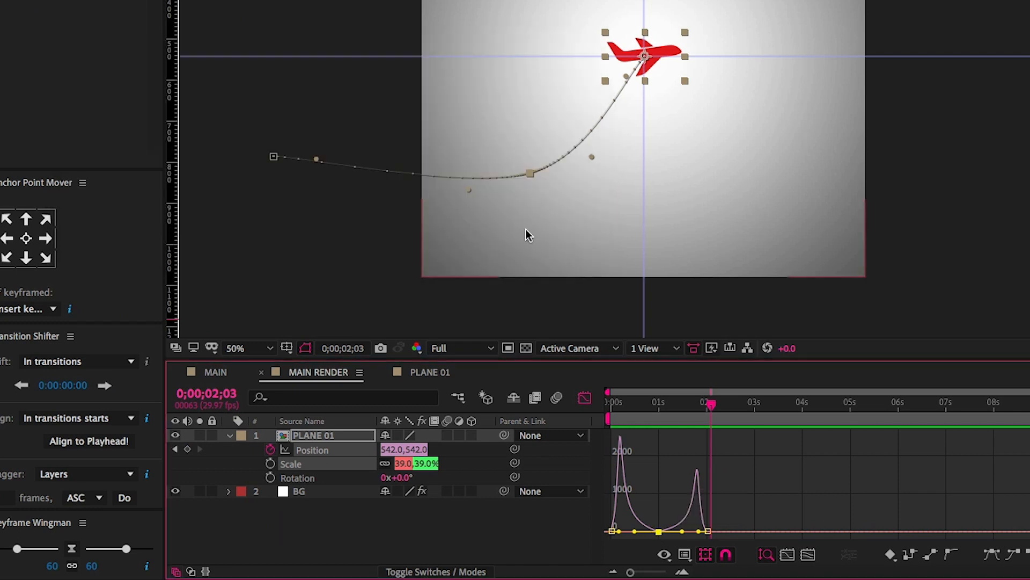
- Raise the speed of PLANE 01's 1-second position keyframe to about 154 px/sec and preview the motion
drag(658, 532, 659, 527)
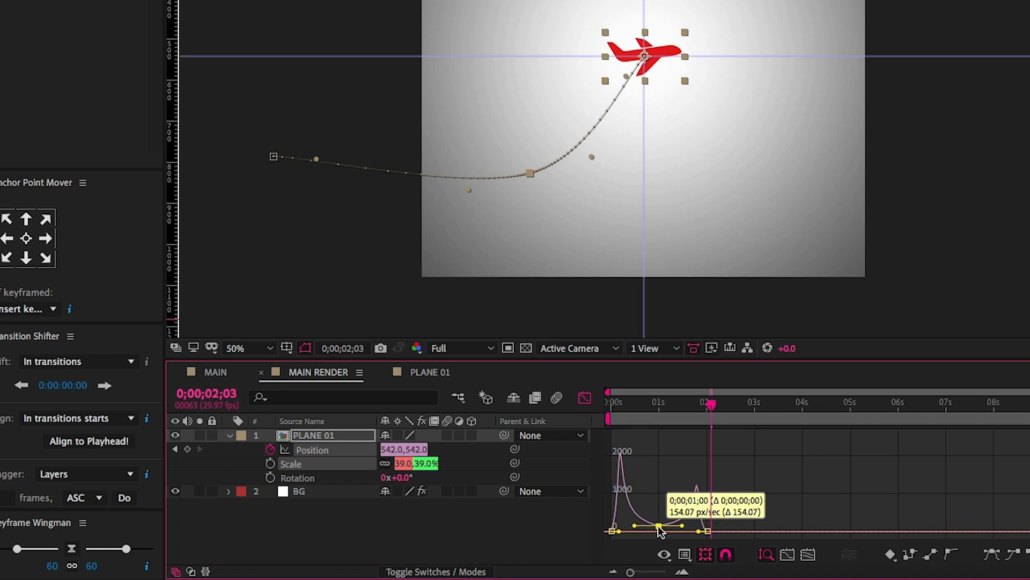
drag(614, 411, 542, 416)
key(space)
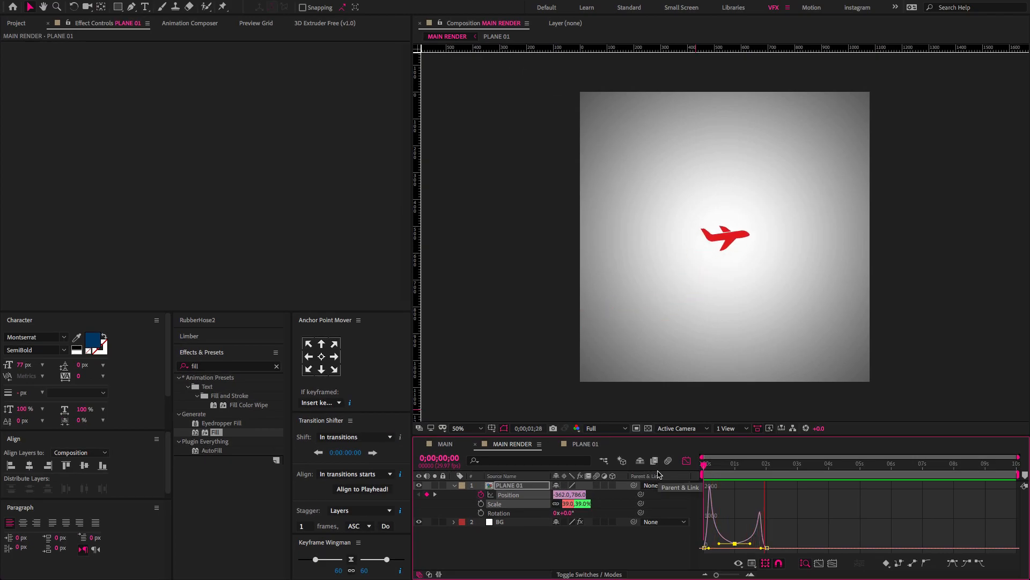
key(space)
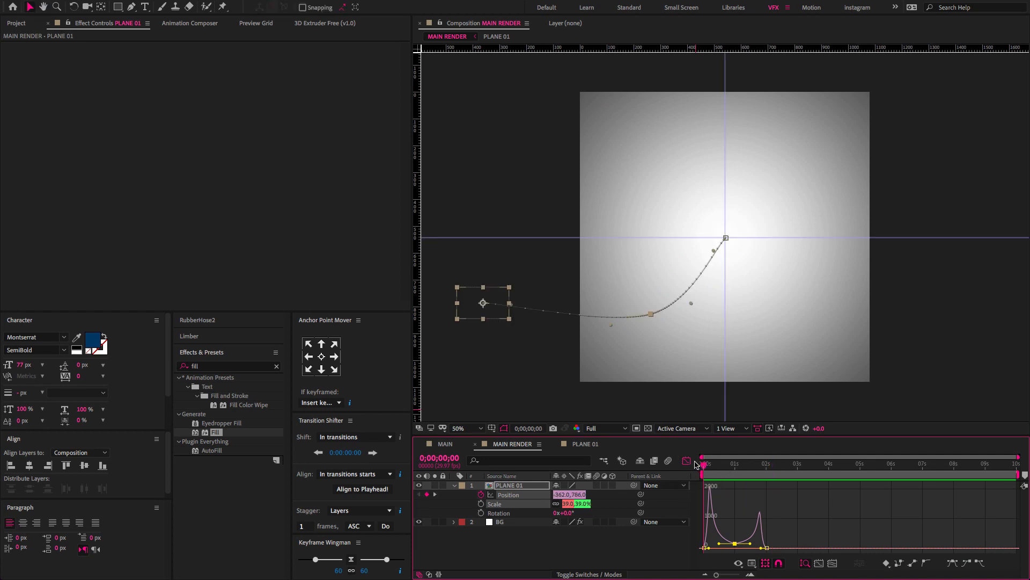
- Leave the graph view and keyframe PLANE 01's scale at 0, 1 and 2 seconds
click(687, 461)
click(481, 504)
drag(711, 469, 735, 471)
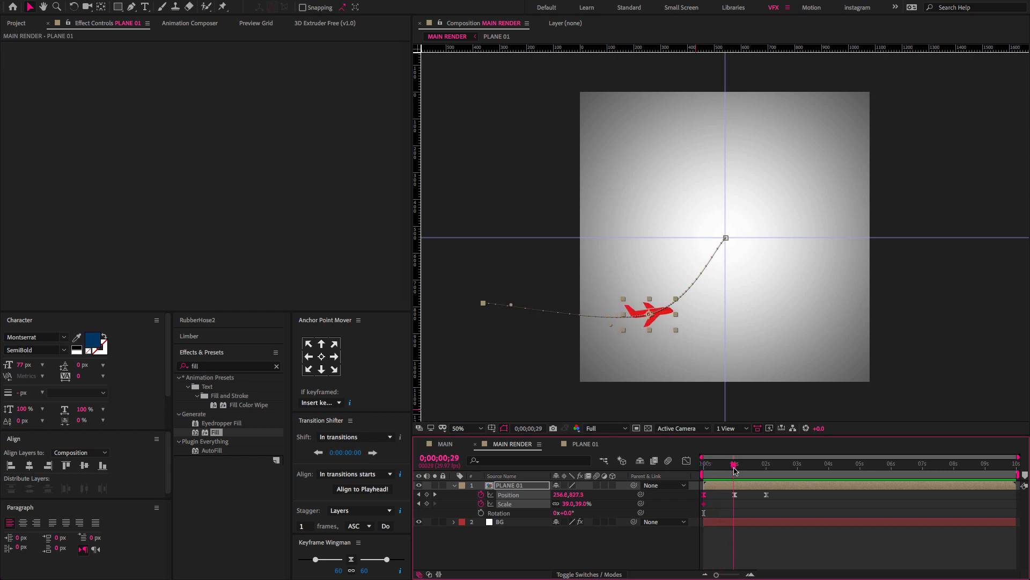
click(435, 494)
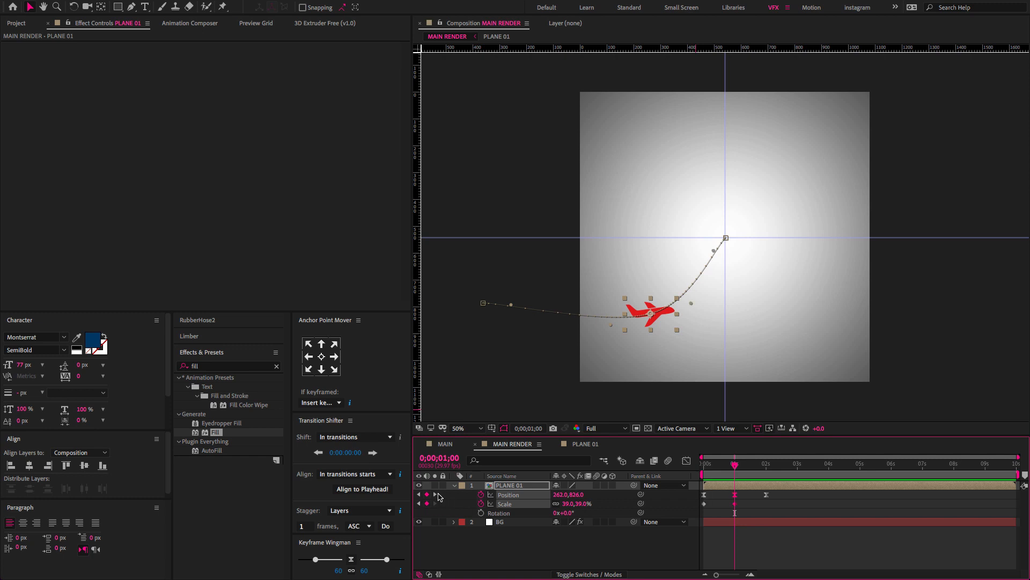
click(434, 494)
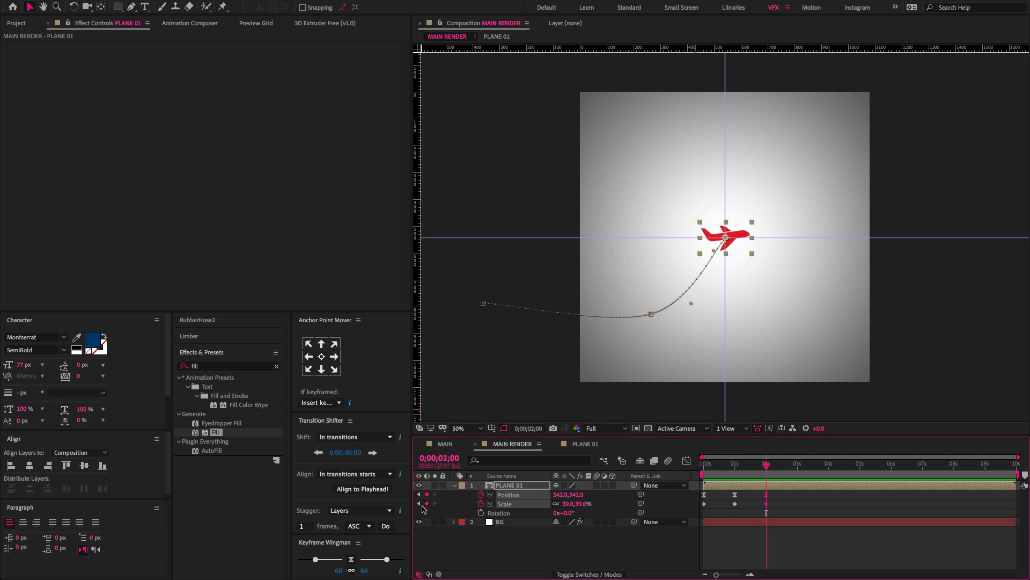
- Set PLANE 01's scale keyframe at 0 seconds to 25%
click(419, 503)
click(419, 504)
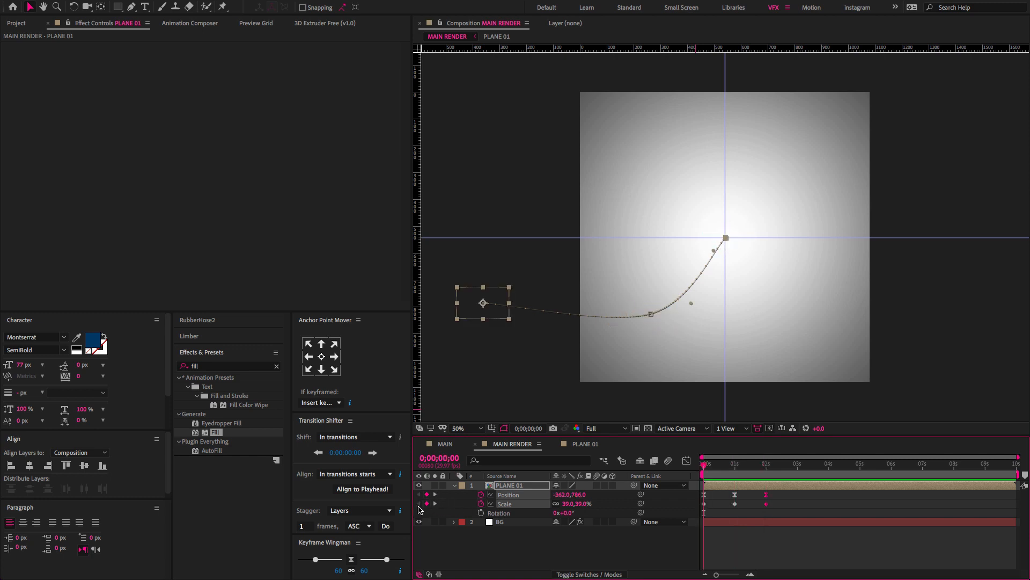
click(580, 507)
text(25)
key(Return)
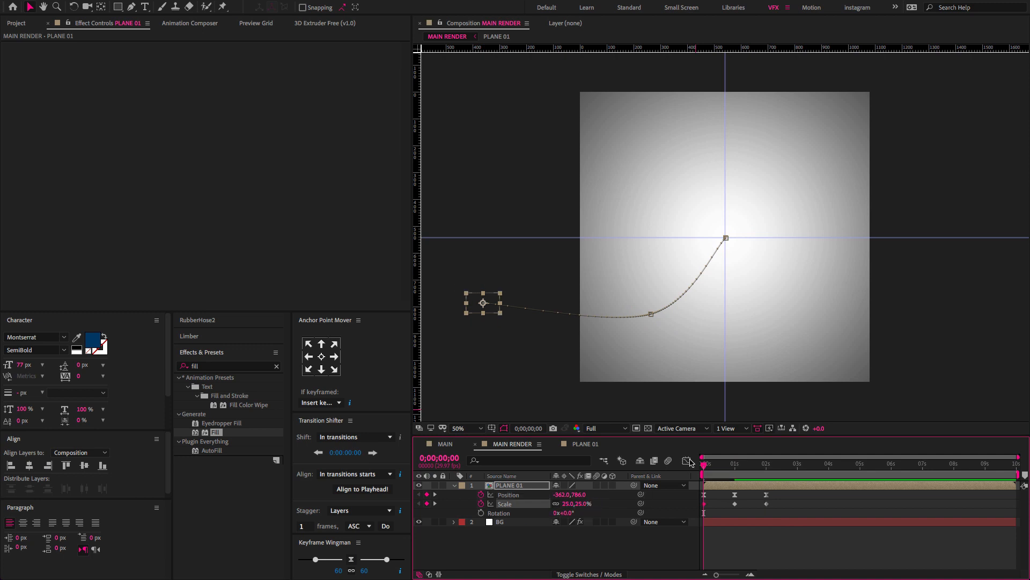
- Set PLANE 01's scale keyframe at 1 second to 30% and preview the flight
drag(709, 467, 731, 466)
click(435, 504)
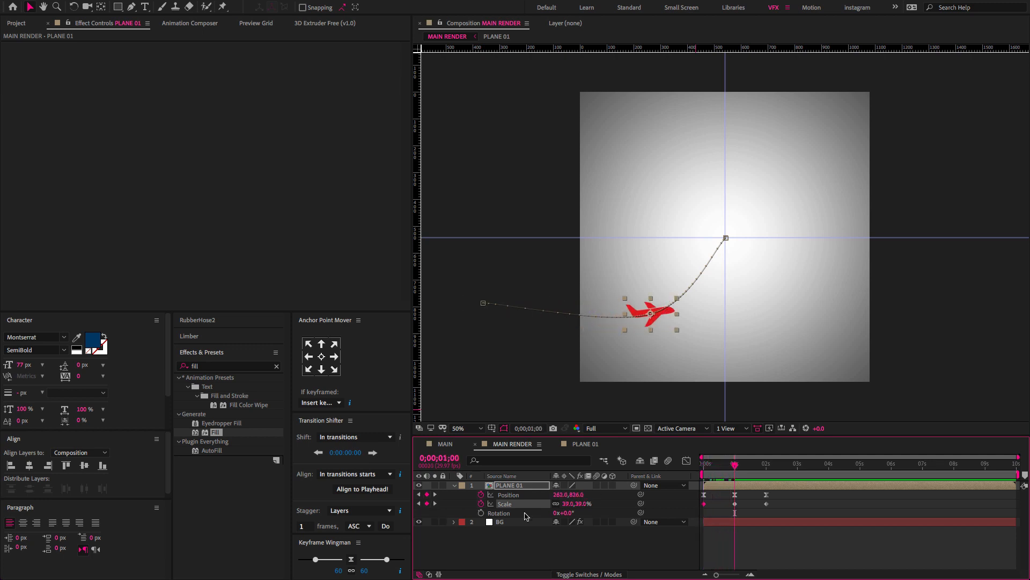
click(584, 504)
text(30)
key(Return)
key(space)
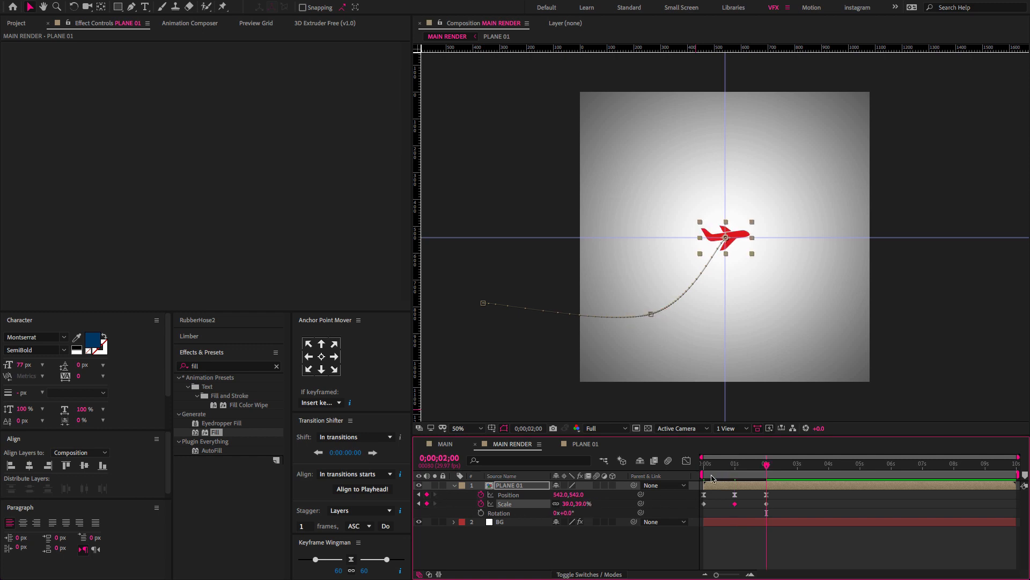
key(space)
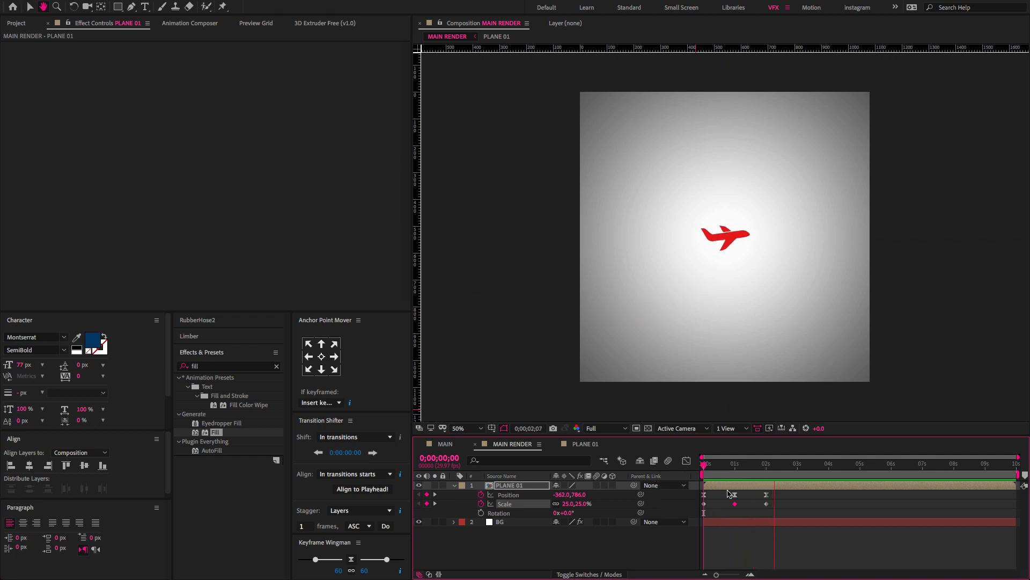
- Set PLANE 01's scale keyframe at 2 seconds to 45%
click(418, 504)
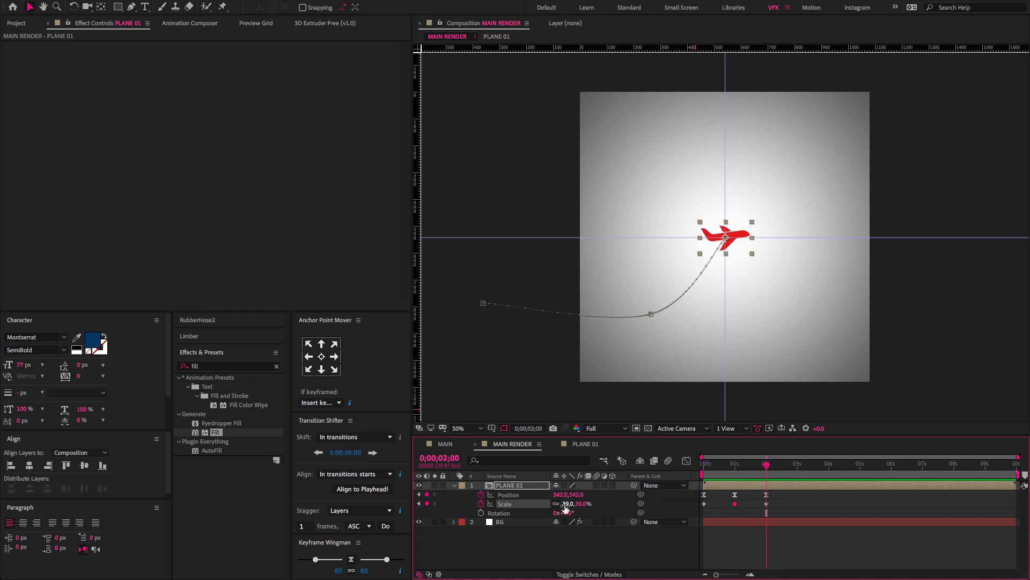
click(580, 504)
text(45)
key(Return)
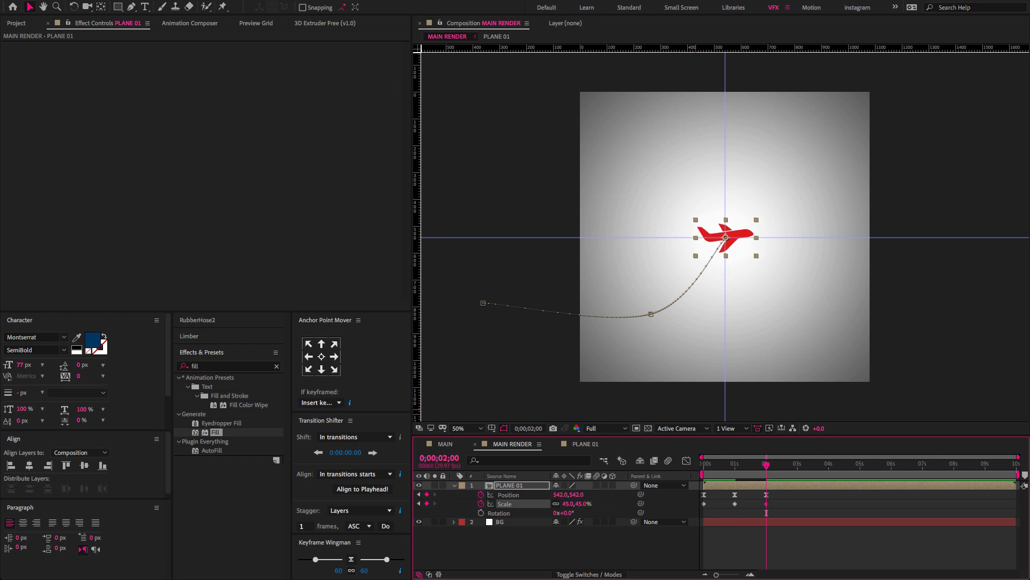
- Apply Easy Ease to PLANE 01's scale keyframes, widen the 1-second keyframe's influence in the speed graph, and preview the motion
click(796, 518)
drag(798, 509, 701, 502)
key(F9)
click(687, 460)
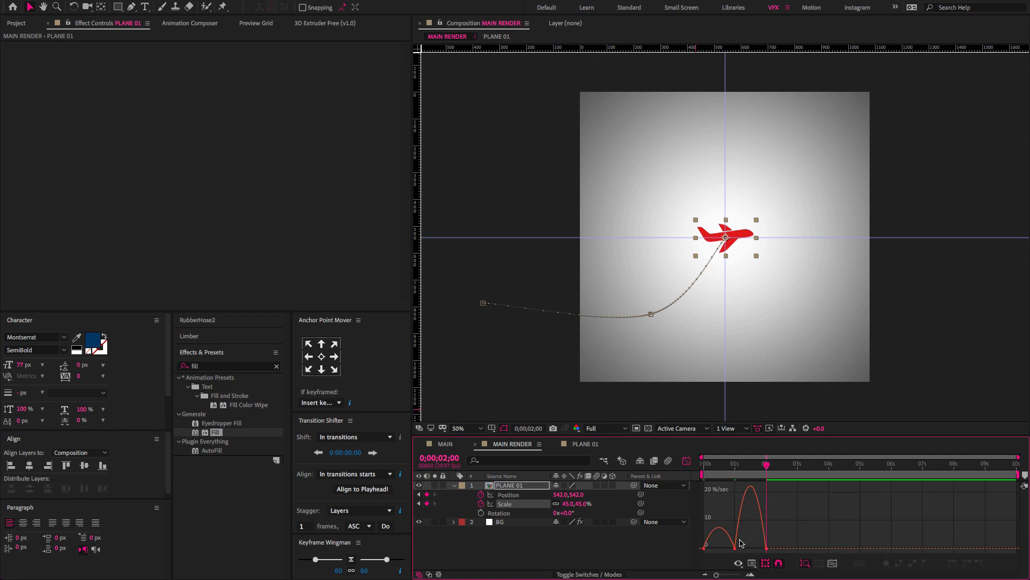
drag(729, 547, 750, 548)
click(704, 472)
key(space)
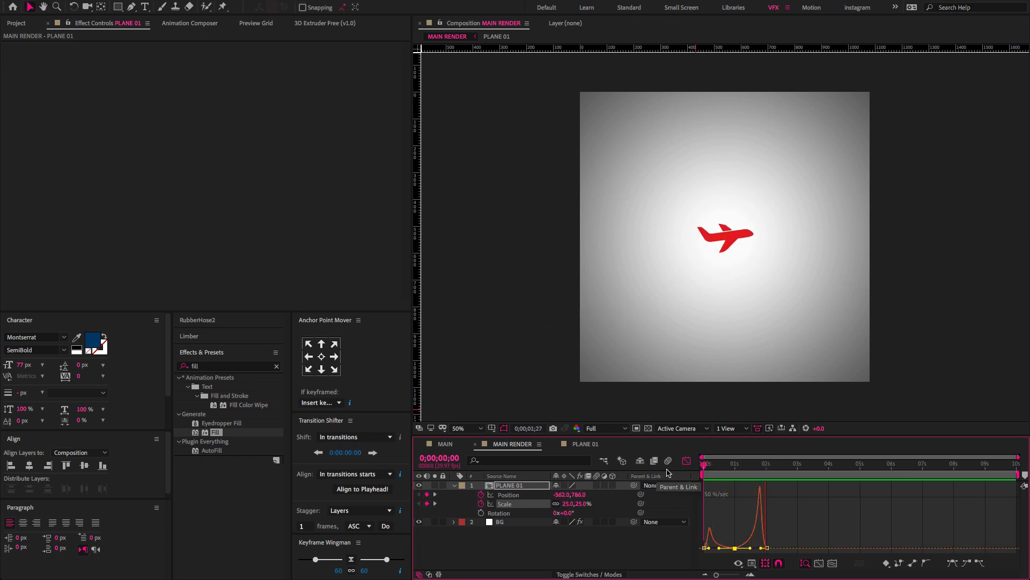
key(space)
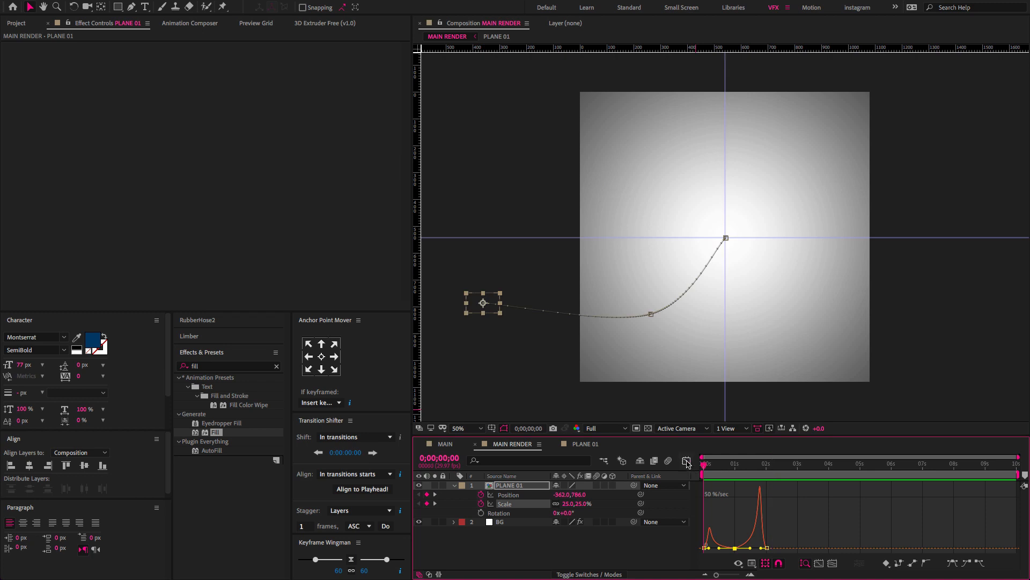
- Leave the graph view and keyframe PLANE 01's rotation at 0, 1 and 2 seconds
click(686, 460)
click(481, 513)
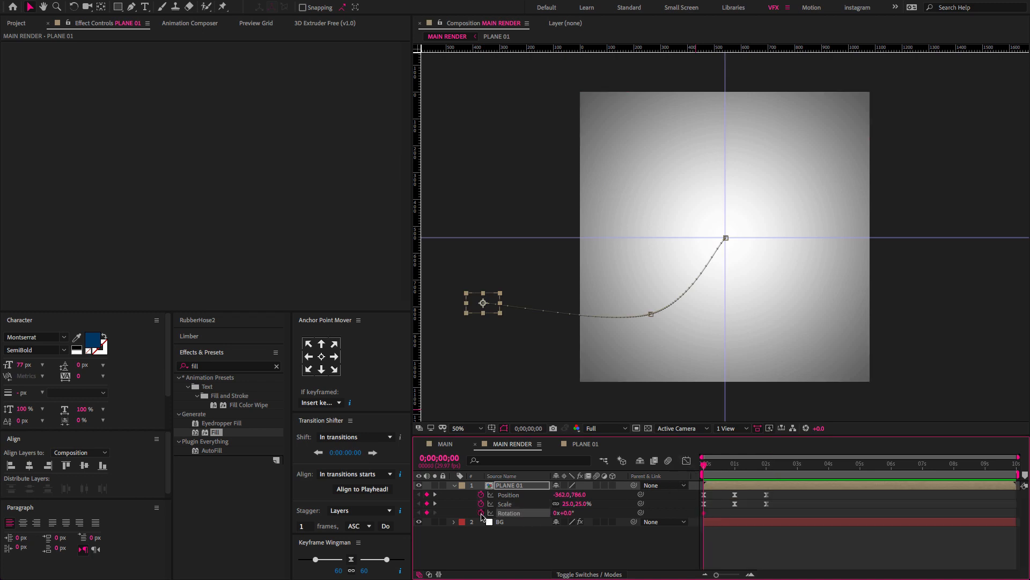
click(435, 503)
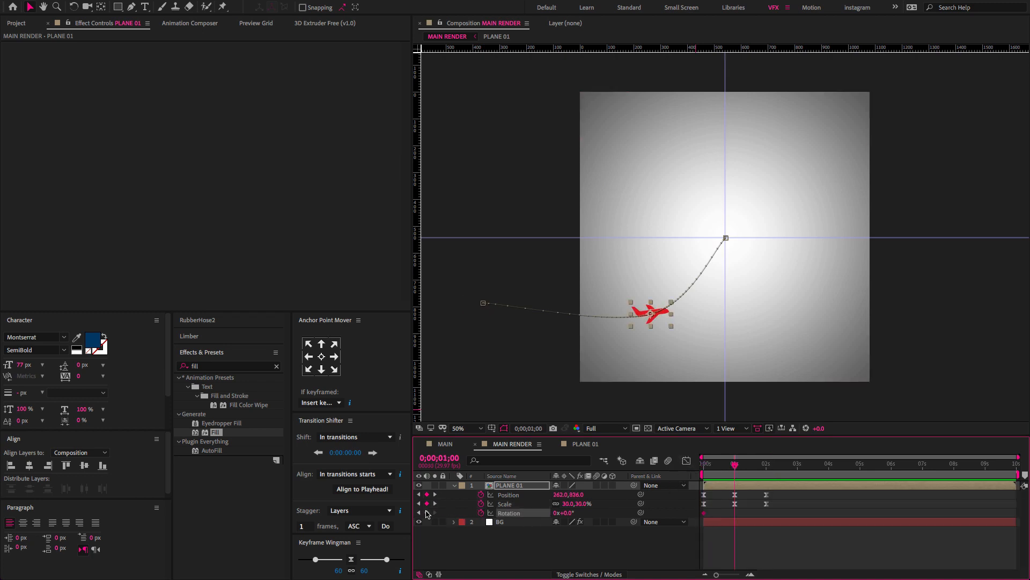
click(435, 504)
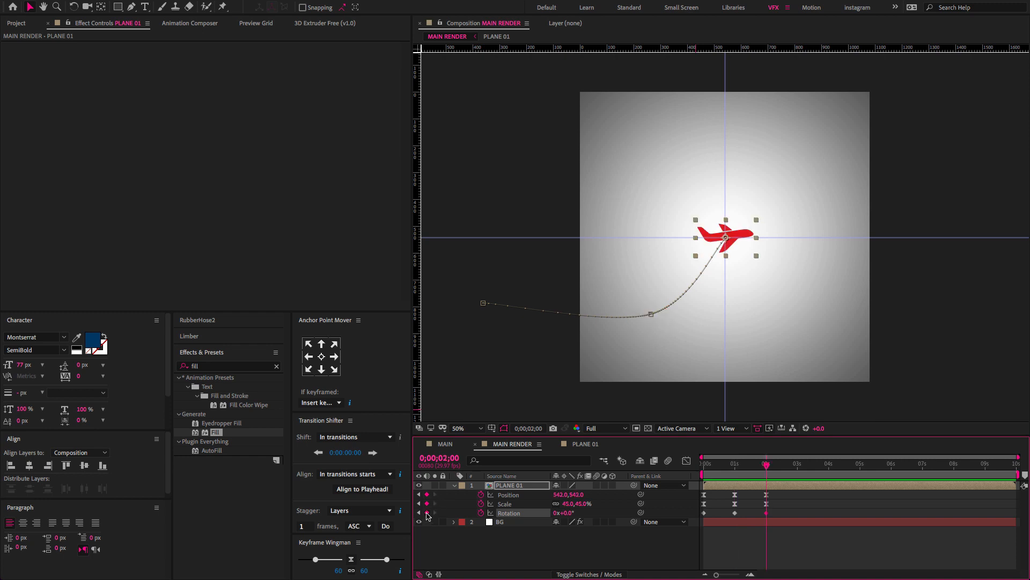
- Set PLANE 01's rotation keyframe at 0 seconds to 8° and preview the flight
click(419, 512)
click(419, 513)
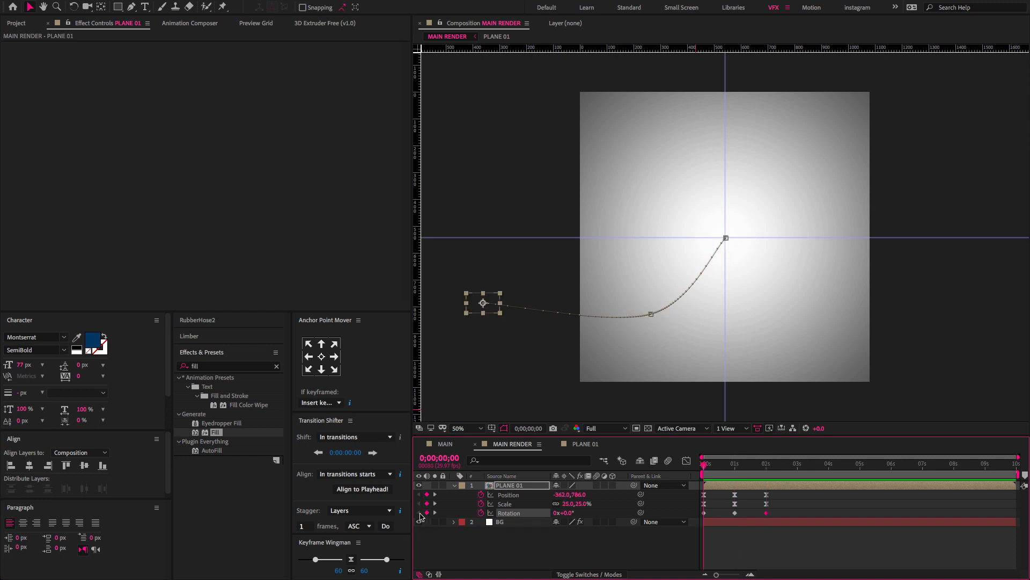
drag(566, 513, 569, 512)
key(space)
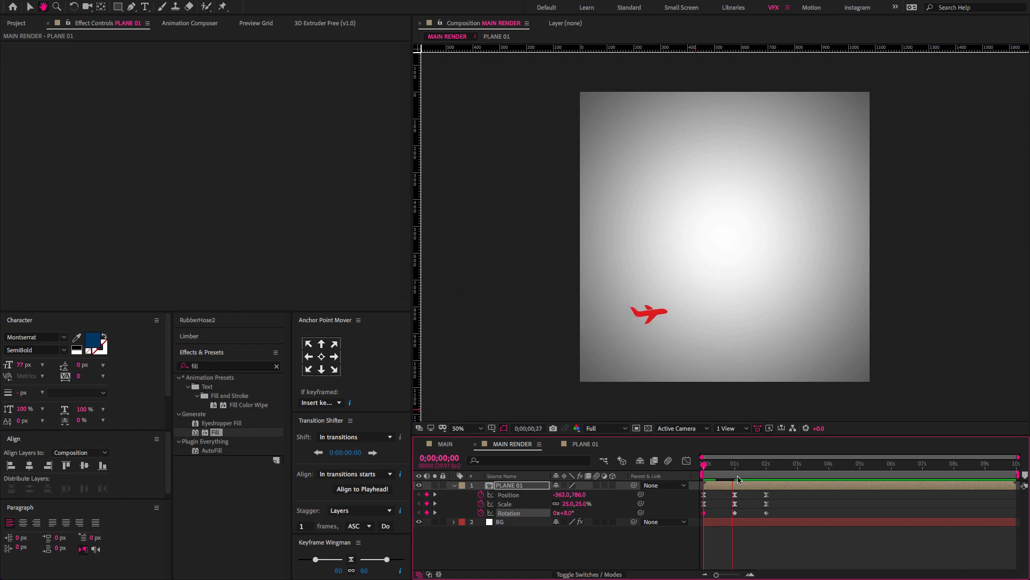
key(space)
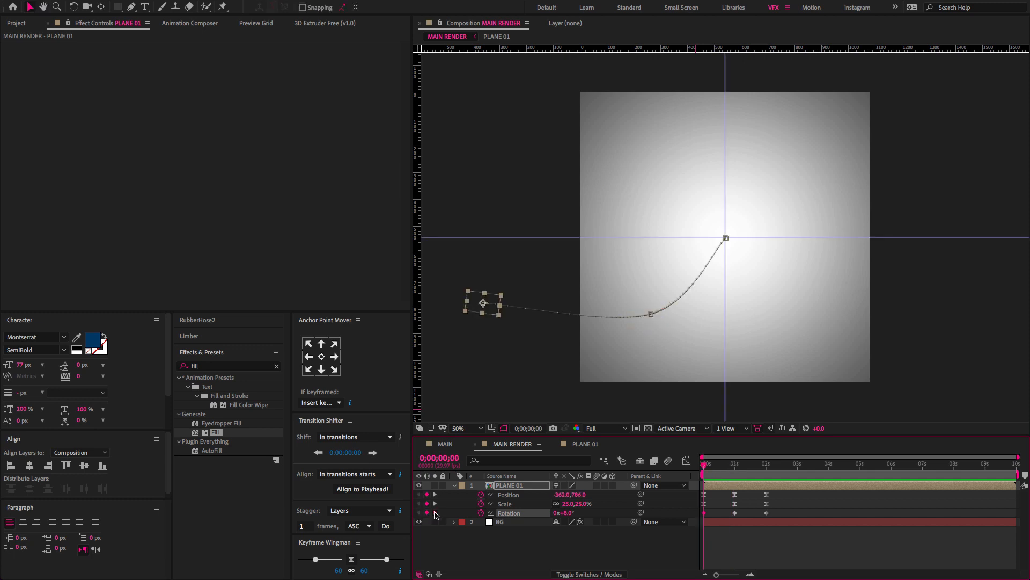
- Set PLANE 01's rotation keyframe at 1 second to -9°
click(435, 513)
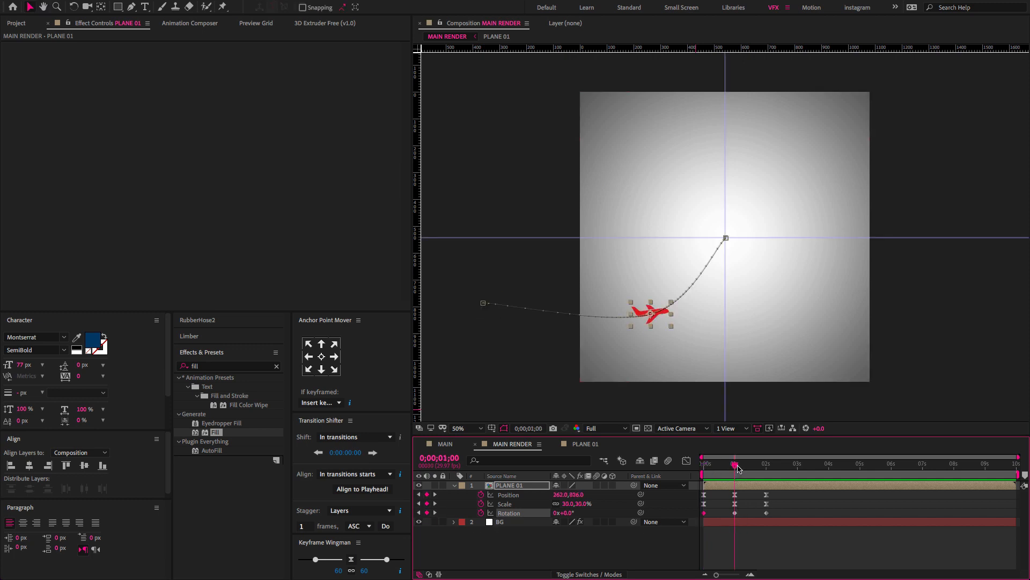
key(Page_Down)
key(Page_Up)
drag(567, 514, 562, 513)
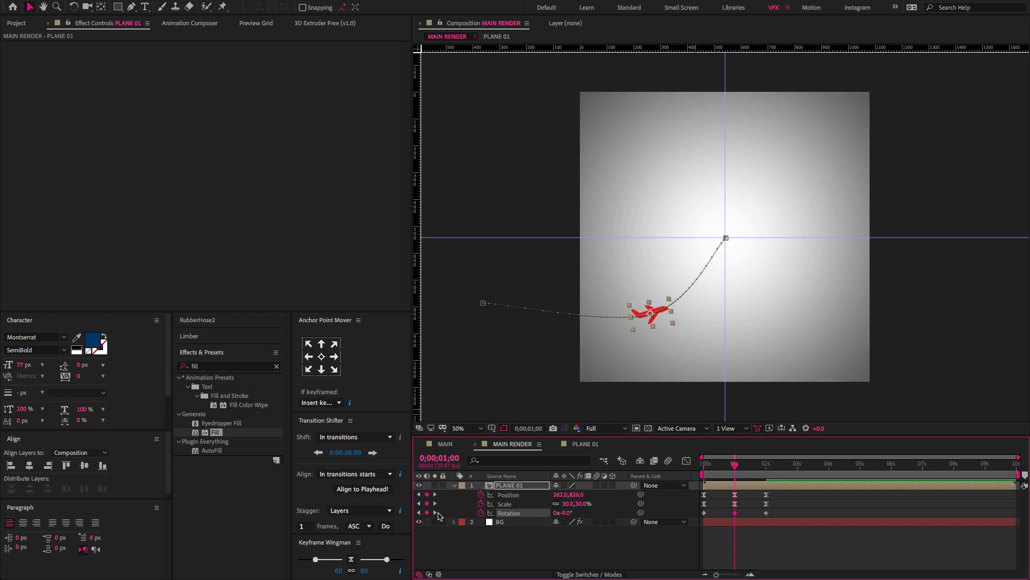
- Set PLANE 01's rotation keyframe at 2 seconds to -39° and preview the flight
click(436, 513)
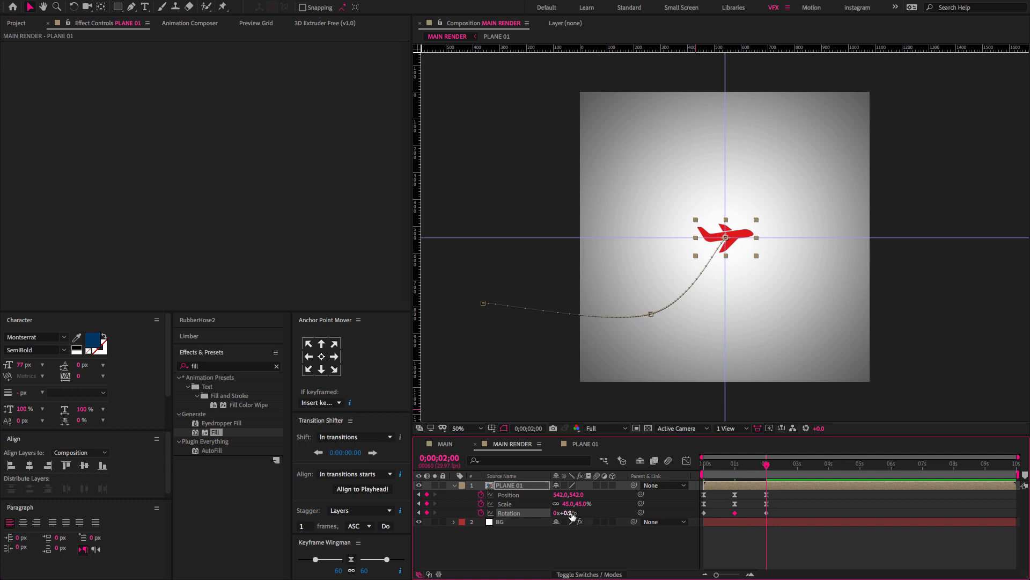
drag(569, 514, 554, 516)
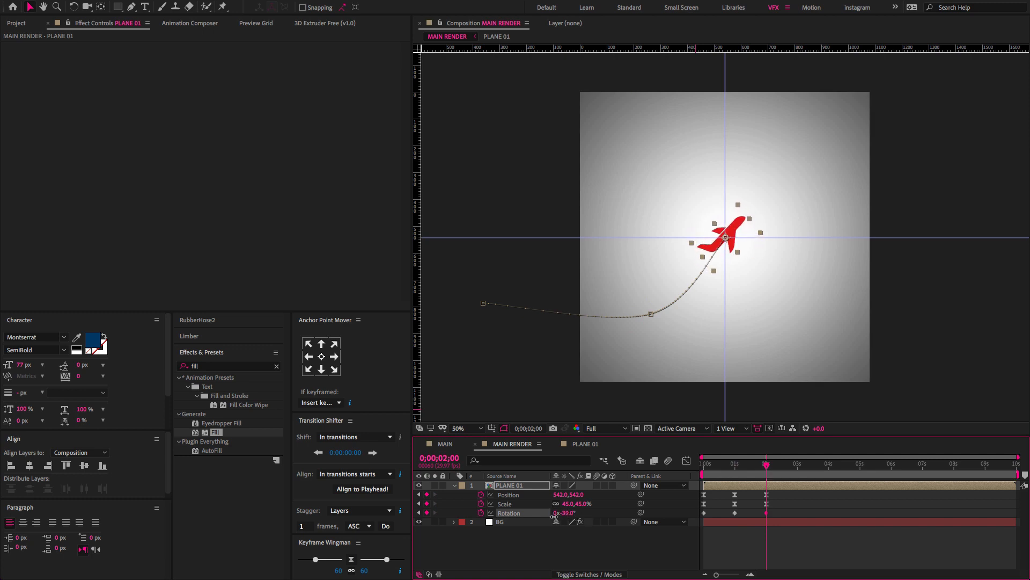
drag(713, 468, 663, 480)
key(space)
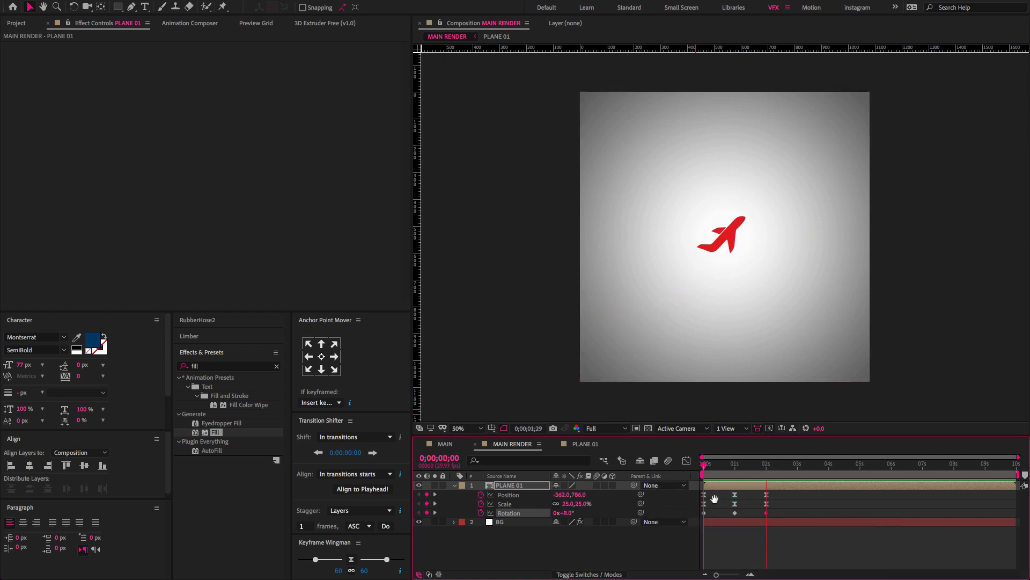
key(space)
- Apply Easy Ease to PLANE 01's rotation keyframes and widen the 1-second keyframe's influence in the speed graph
drag(808, 557, 696, 491)
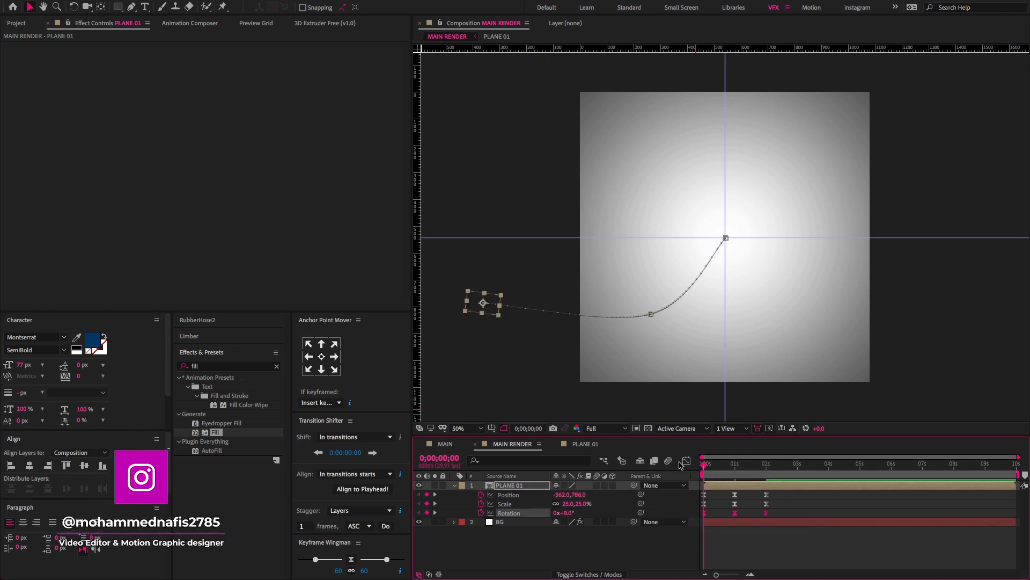
click(687, 461)
key(space)
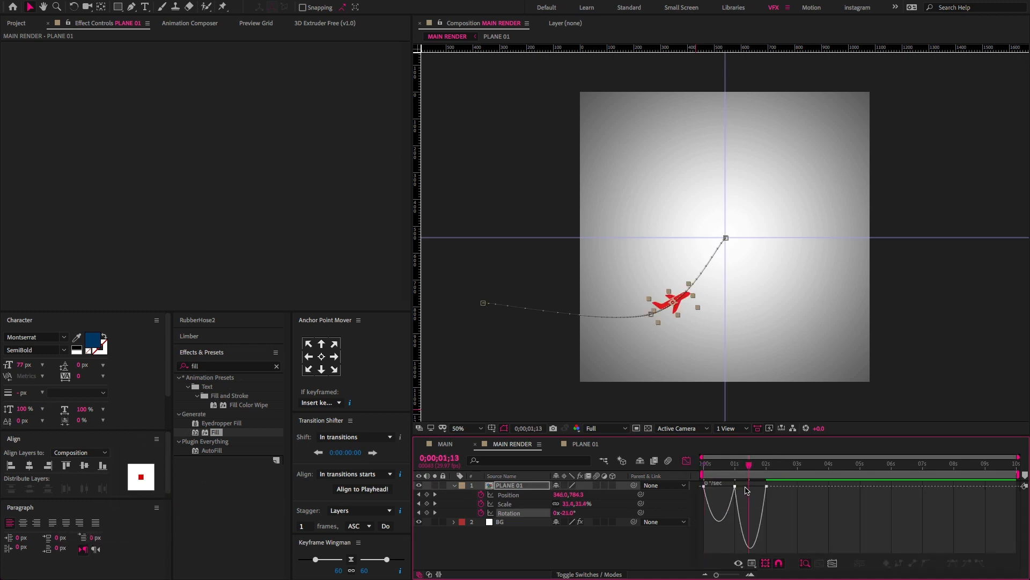
click(735, 486)
mouse_move(730, 487)
mouse_down()
mouse_move(717, 487)
mouse_move(750, 486)
mouse_up()
key(Home)
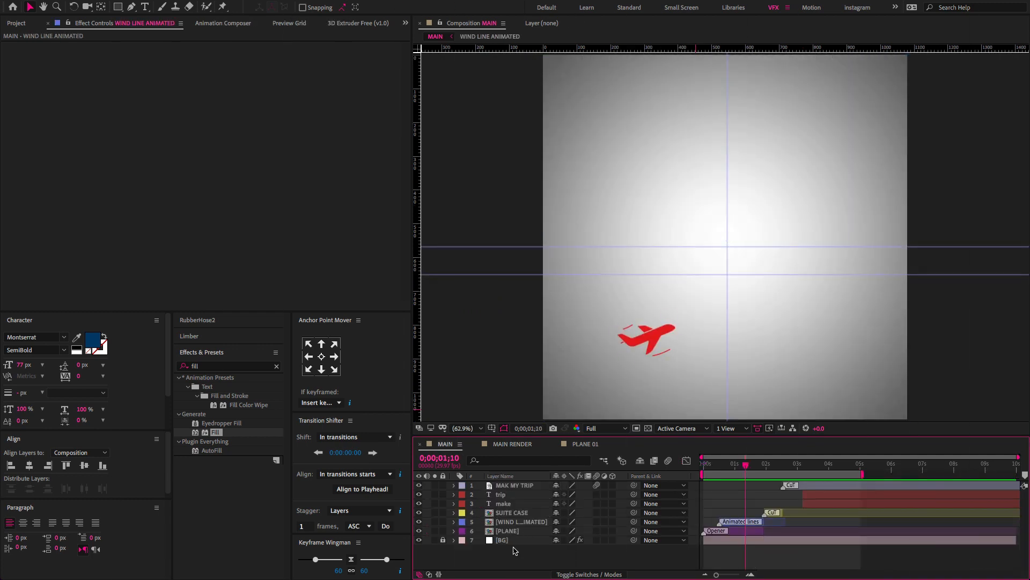
- Copy the WIND LINE ANIMATED layer from the MAIN composition into MAIN RENDER
click(518, 523)
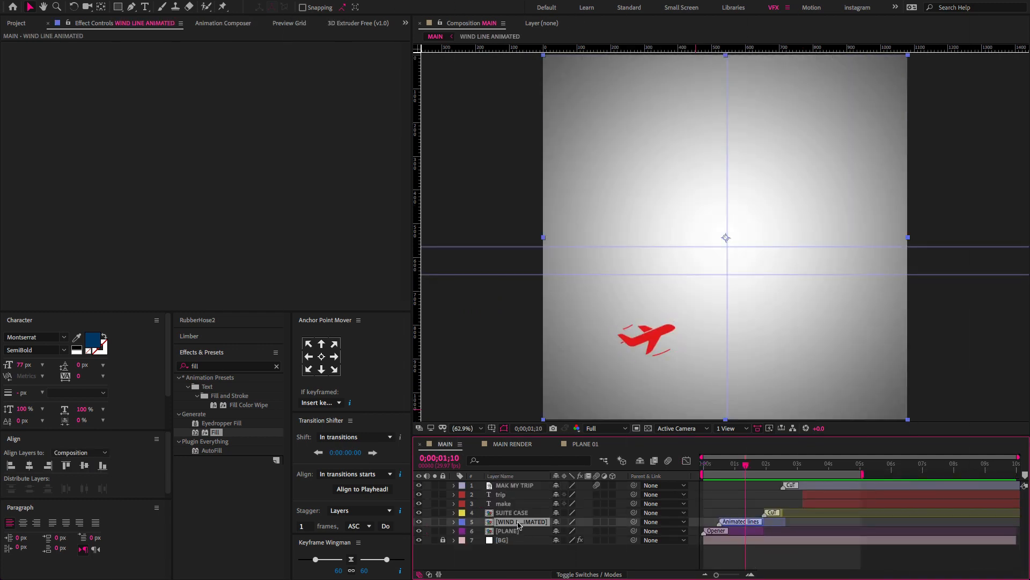
click(517, 445)
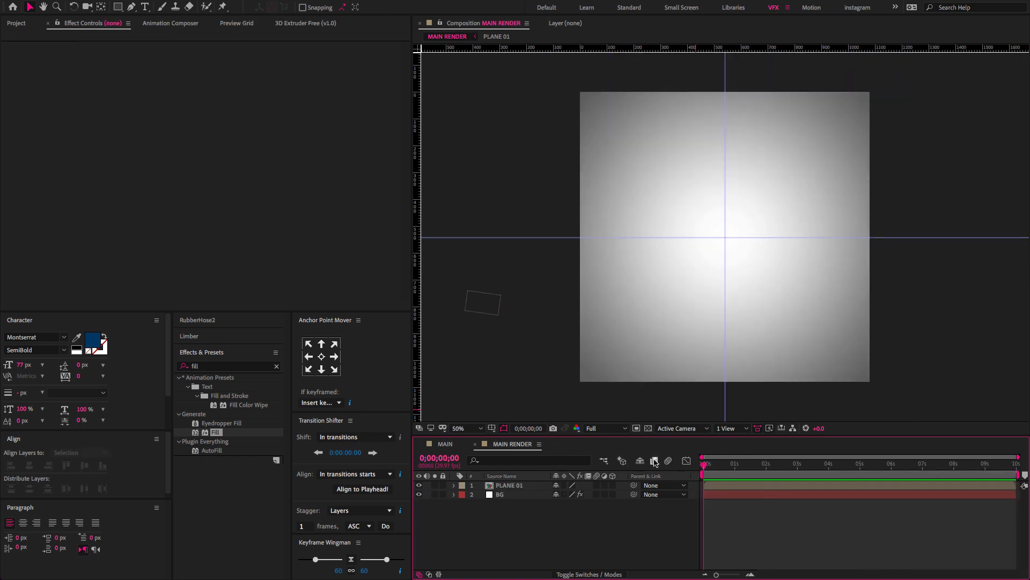
key(ctrl+v)
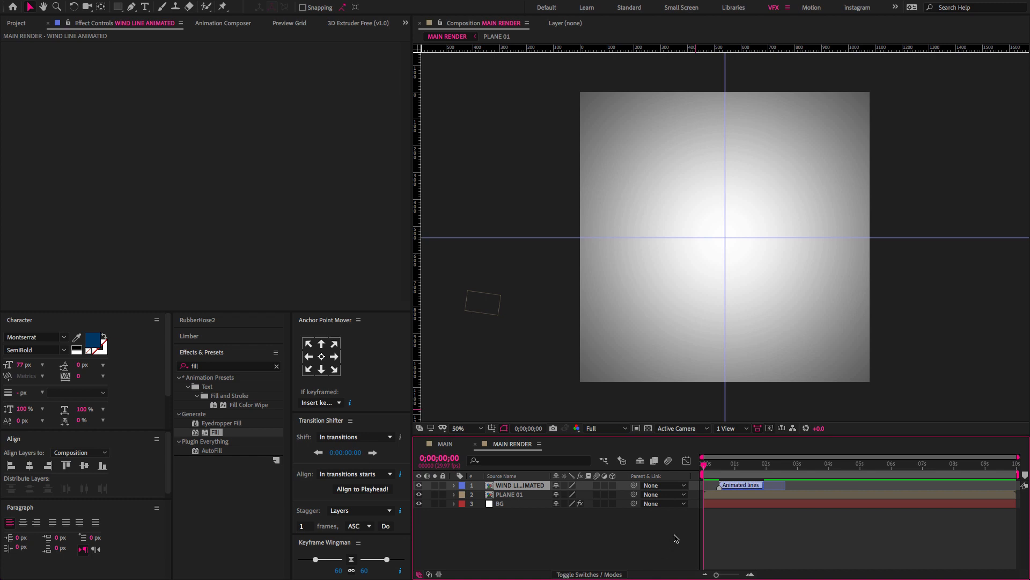
- Shift the WIND LINE ANIMATED layer so its lines surround the plane at 0;00;01;04, and preview the animation
drag(712, 469, 740, 470)
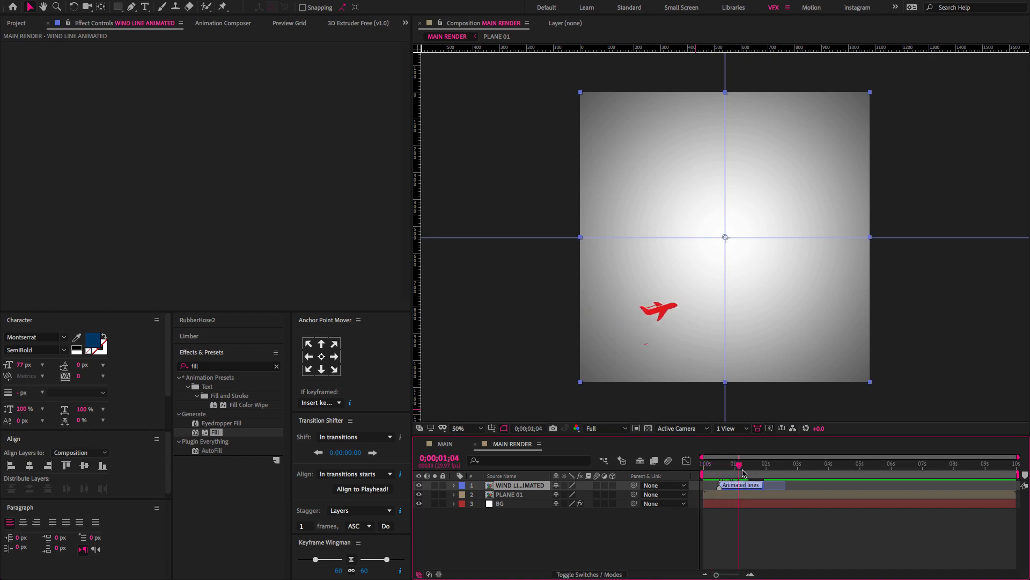
drag(708, 306, 700, 297)
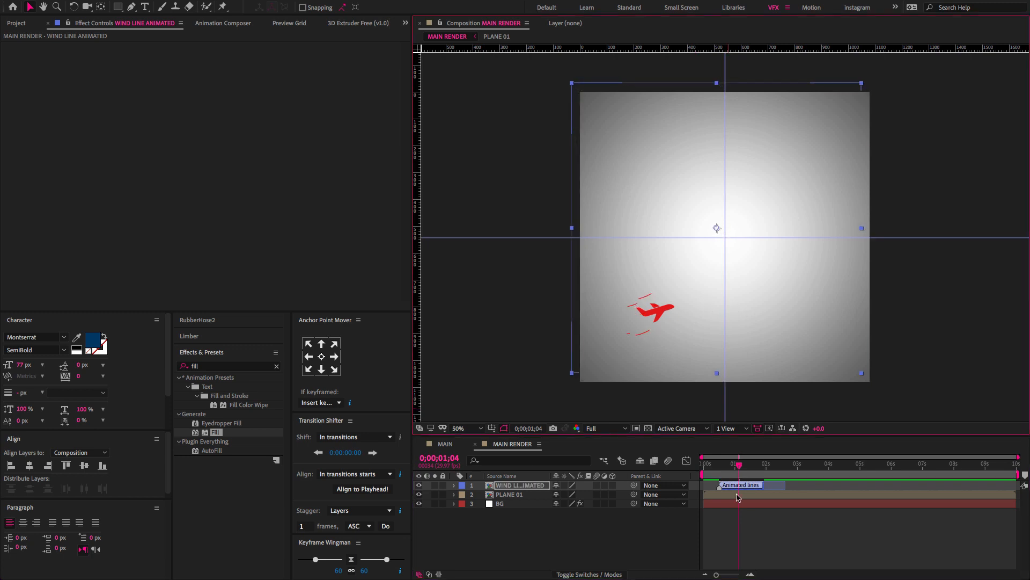
drag(739, 467, 685, 463)
key(space)
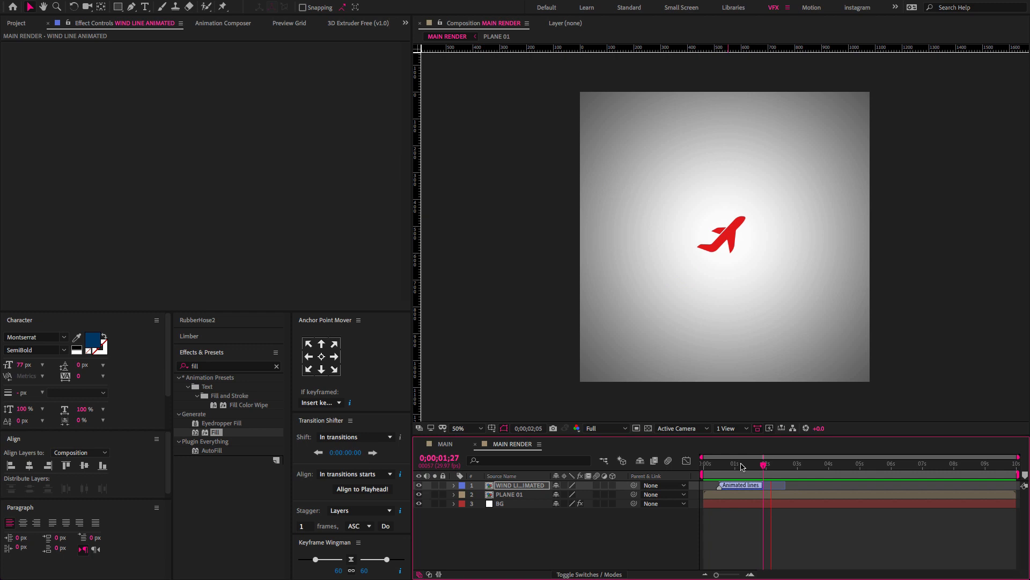
- Open the WIND LINE ANIMATED composition and examine its staggered wind line layers around 0;00;01;08
drag(709, 468, 742, 473)
double_click(533, 487)
drag(807, 461, 902, 472)
click(818, 464)
scroll(660, 189, up, 2)
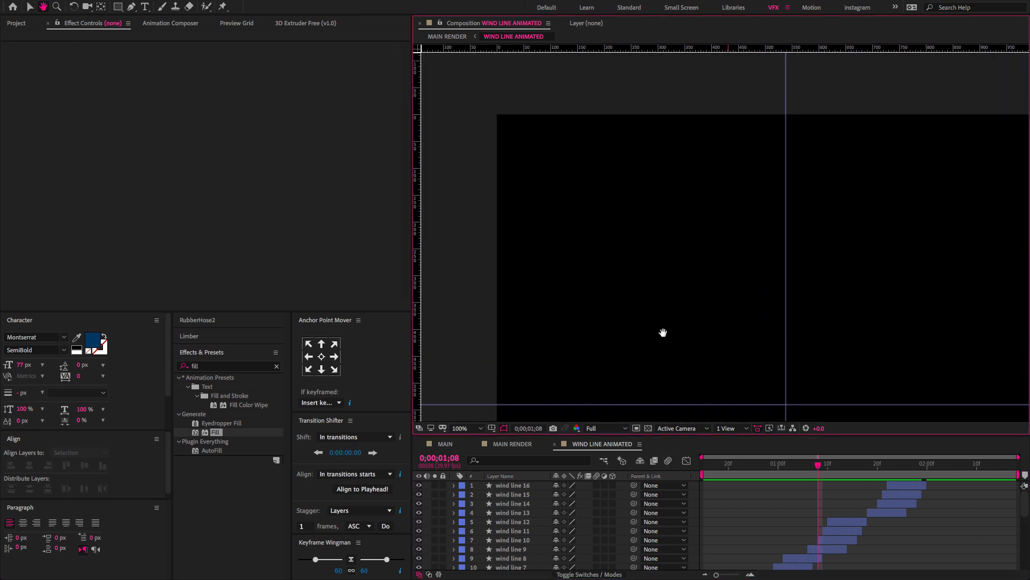
click(741, 526)
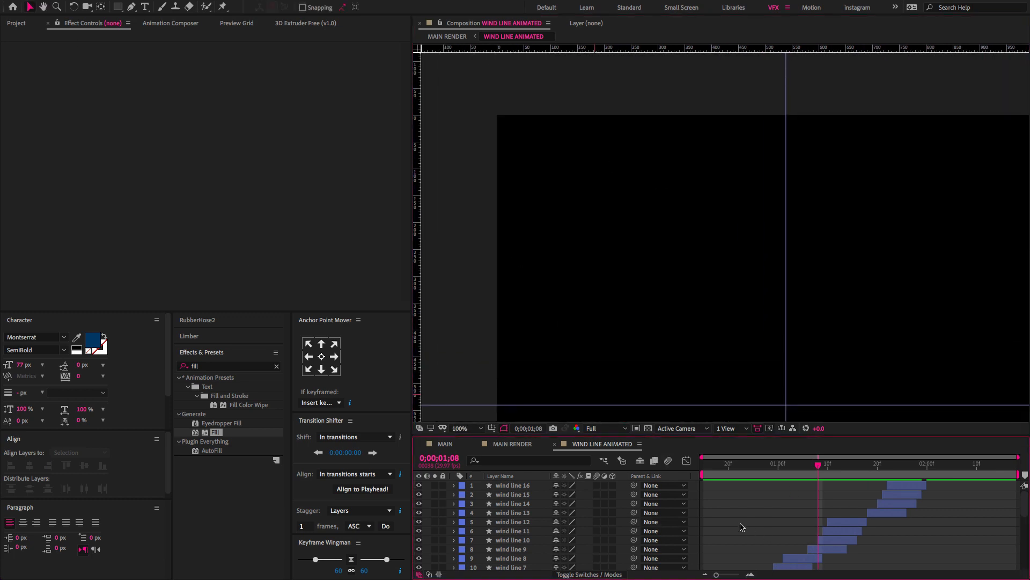
- Set up the Pen tool for drawing with no fill and a solid red stroke
click(131, 7)
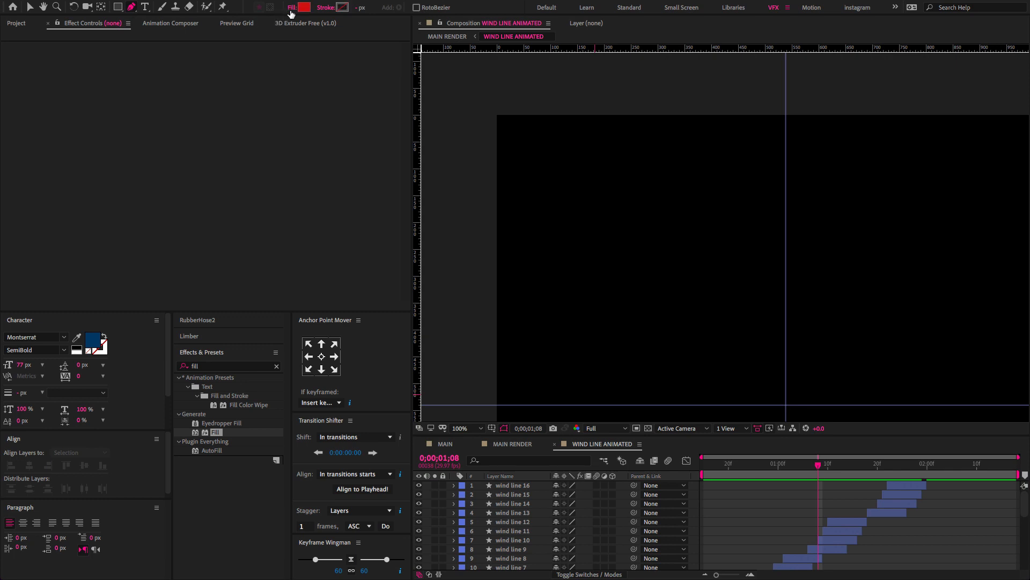
click(291, 10)
click(462, 266)
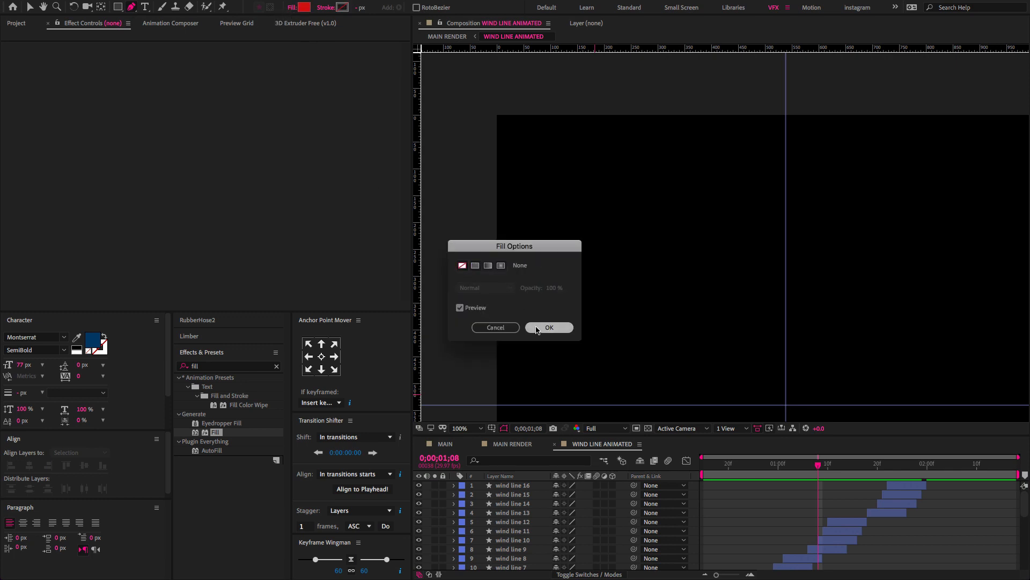
click(537, 328)
click(326, 8)
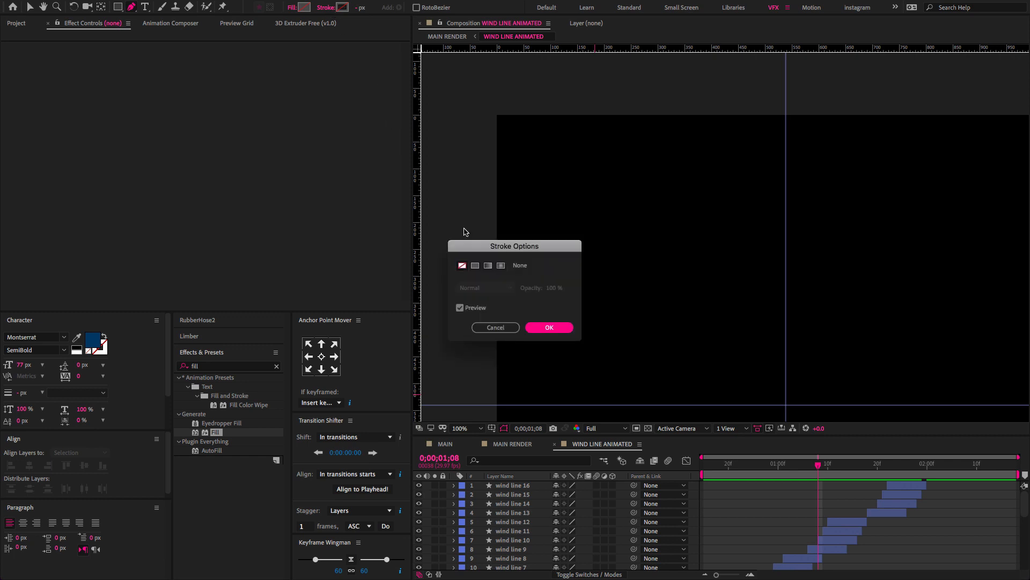
click(475, 266)
click(543, 327)
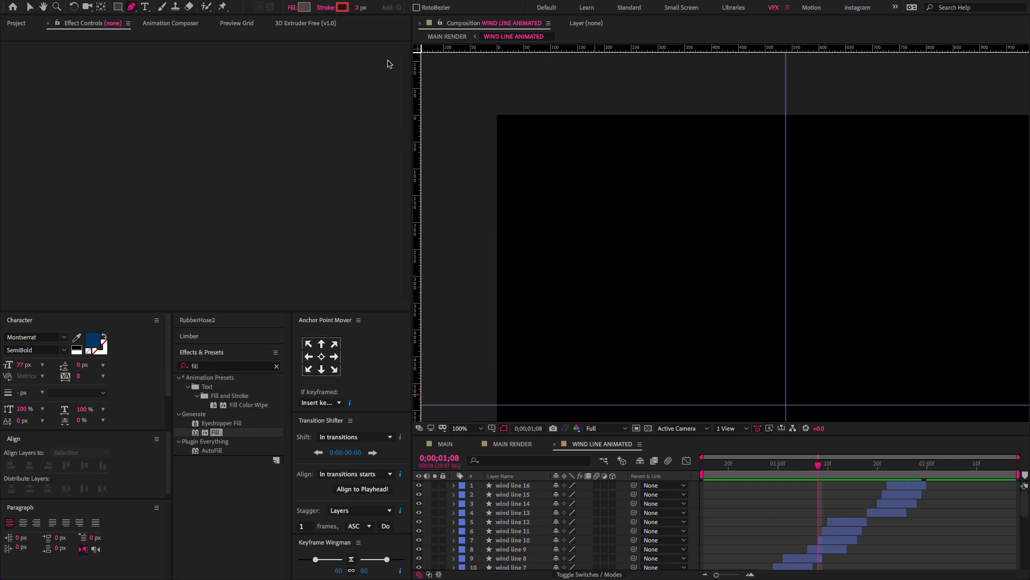
click(344, 8)
click(357, 213)
- Draw a short, slightly upward-curving open line about 60 px wide in the upper left of the WIND LINE ANIMATED canvas
click(574, 269)
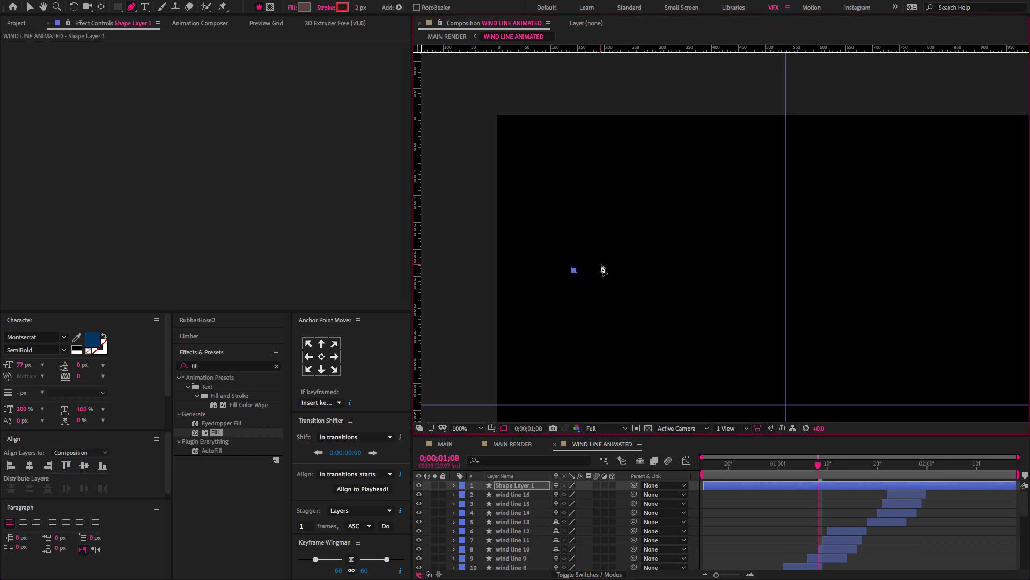
drag(606, 263, 617, 255)
click(30, 7)
click(600, 284)
scroll(619, 295, up, 1)
drag(619, 296, 649, 297)
click(652, 370)
- Go to 0;00;00;15 and hide all the existing wind line layers, leaving only the new shape layer visible
drag(817, 465, 704, 465)
click(513, 496)
scroll(512, 552, down, 4)
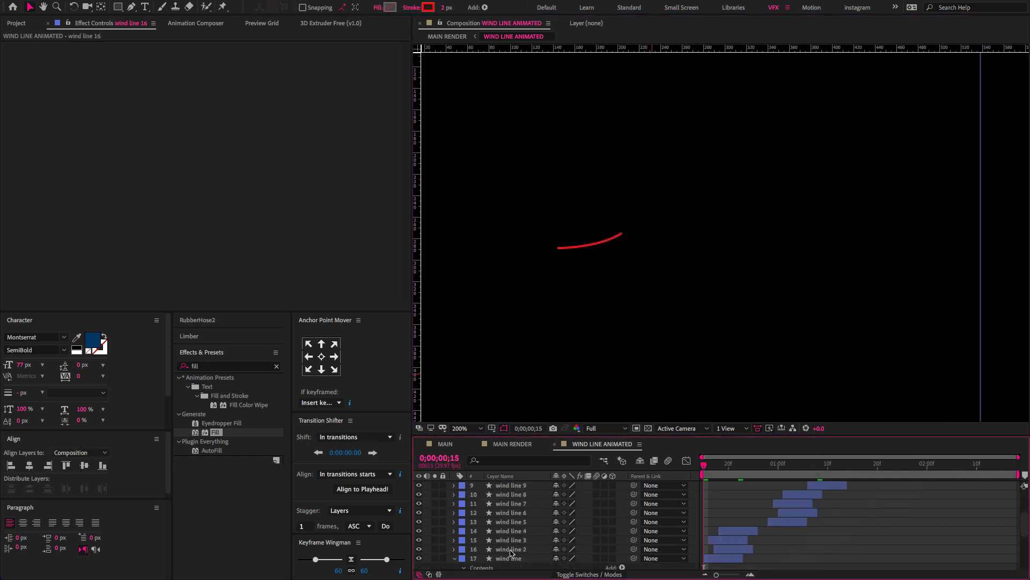
shift+click(509, 558)
scroll(510, 545, up, 4)
- Expand Shape Layer 1's properties and change its label colour to orange
click(455, 486)
click(454, 486)
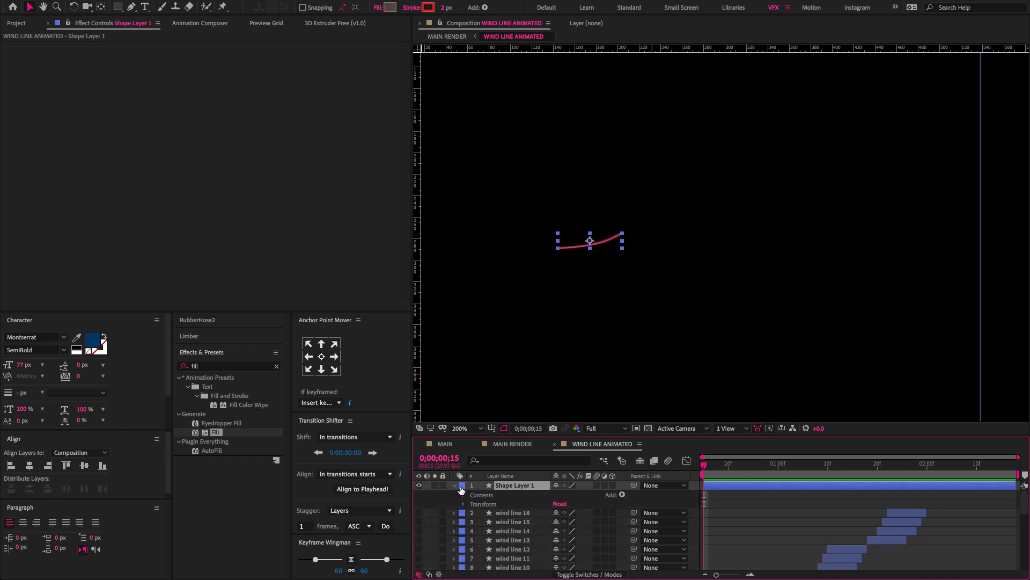
click(462, 486)
click(470, 518)
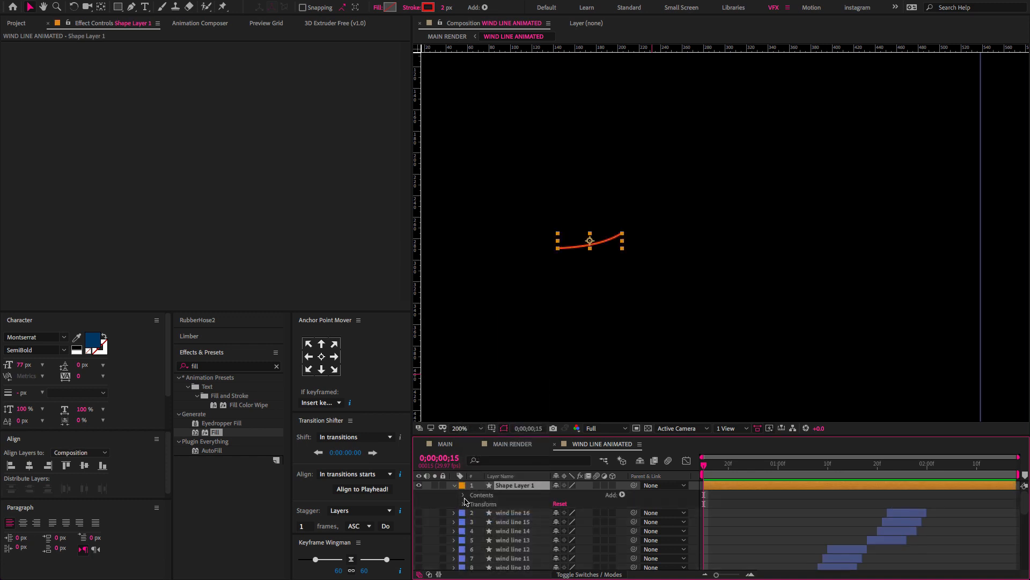
- Add Trim Paths to Shape Layer 1 and keyframe its End from 100% at 0;00;00;15 to 0% at 0;00;00;25
click(621, 494)
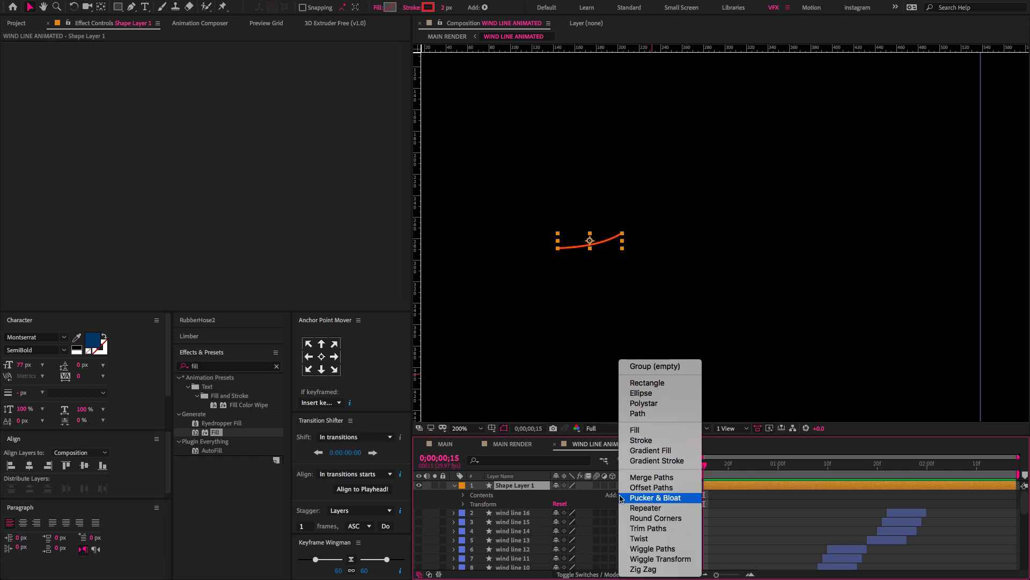
click(651, 529)
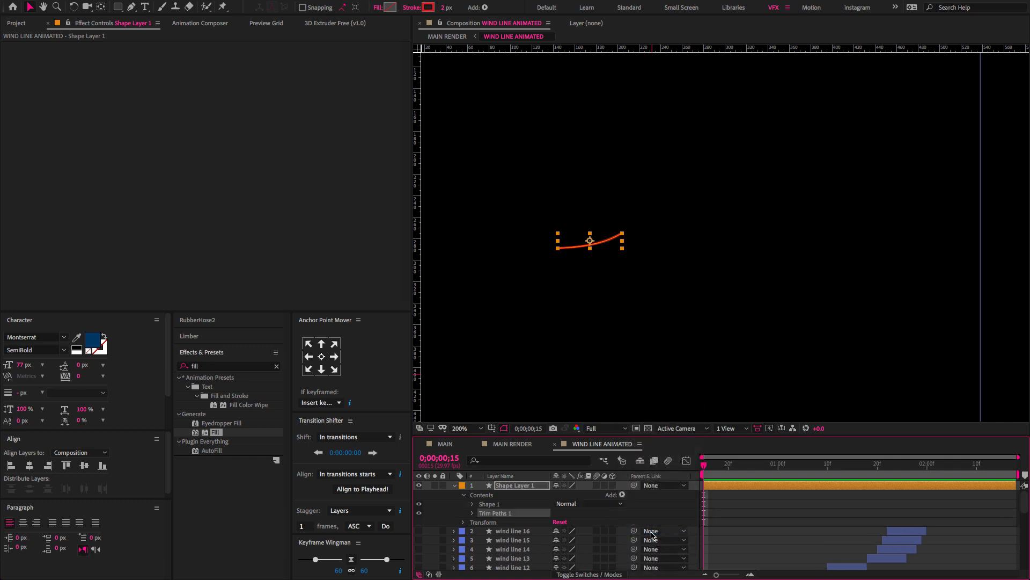
click(472, 513)
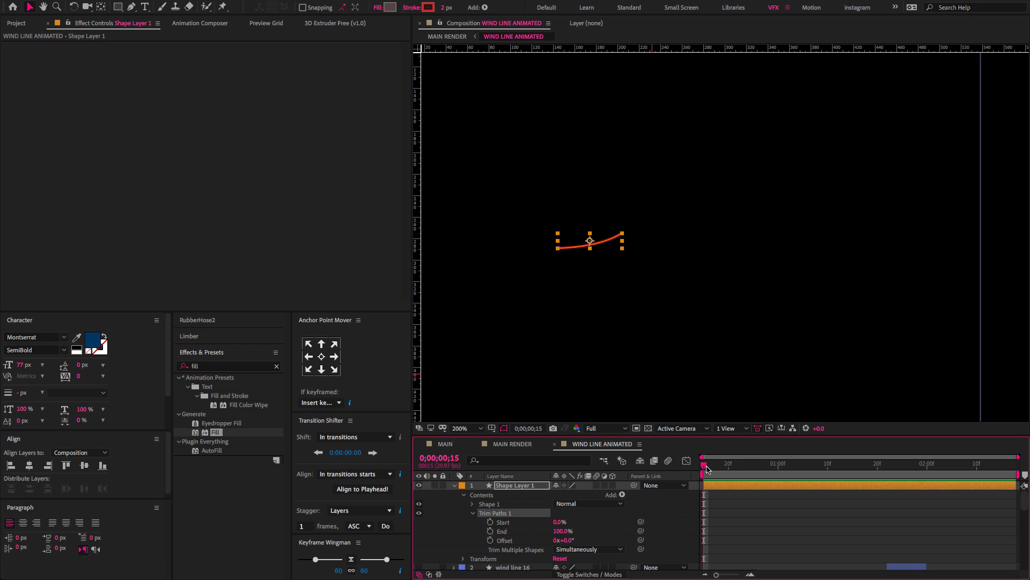
click(490, 530)
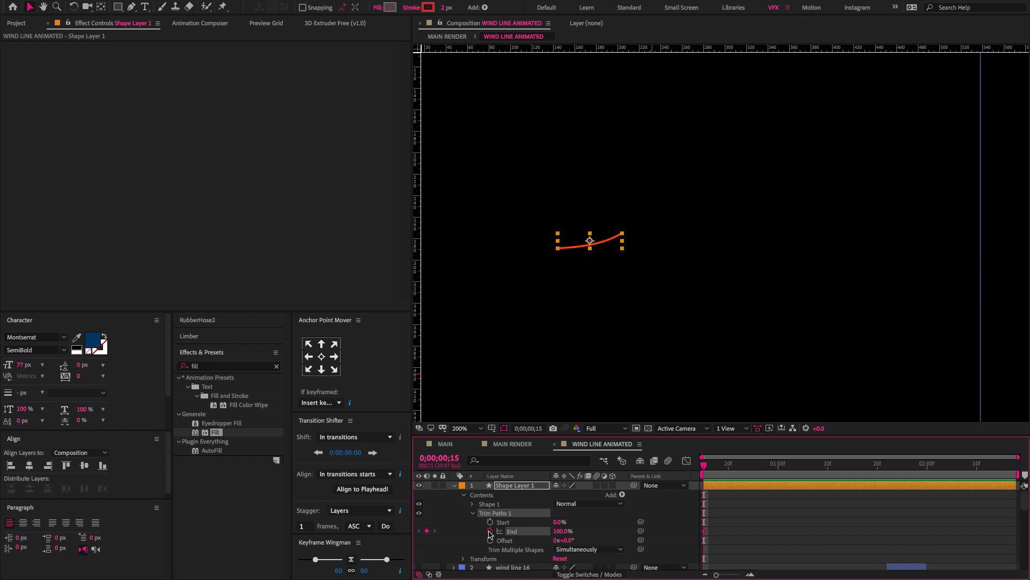
key(shift+Page_Down)
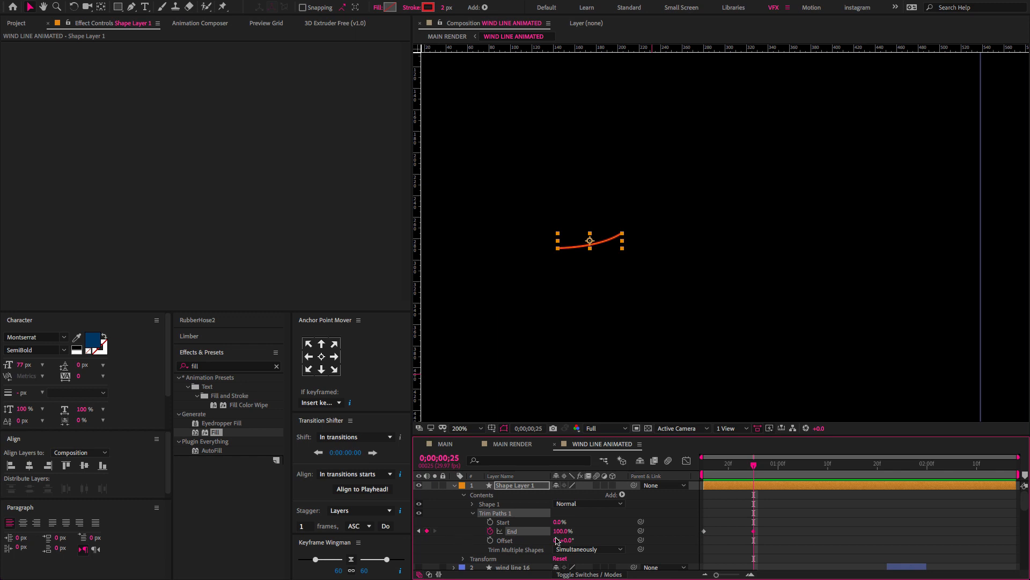
click(559, 531)
text(0)
key(Return)
- Keyframe the Trim Paths Start from 100% at 0;00;00;25 to 0% ten frames further on, and preview the line
click(490, 521)
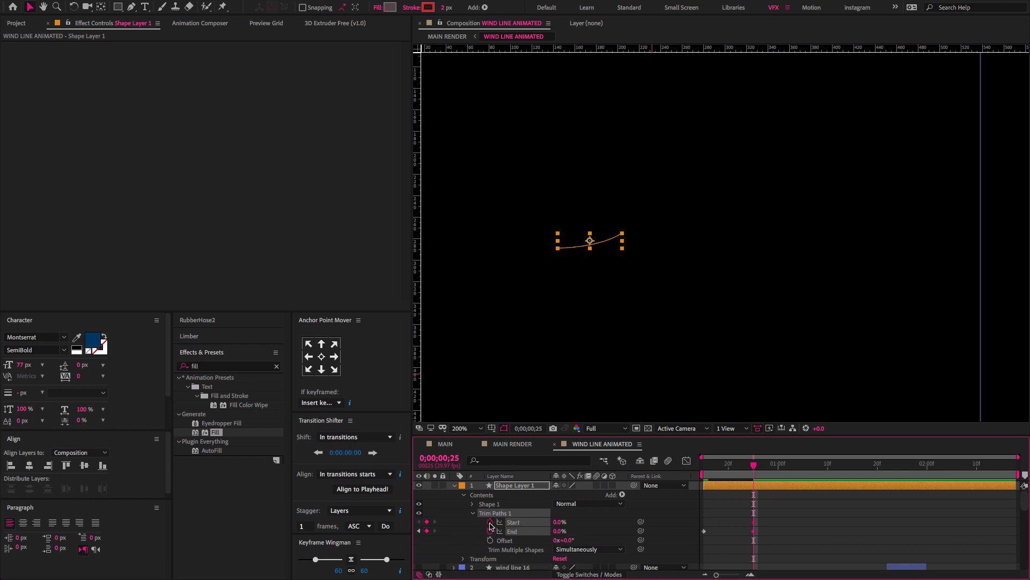
click(557, 522)
text(100)
key(Return)
key(shift+Page_Down)
click(560, 522)
text(0)
key(Return)
drag(738, 481, 706, 474)
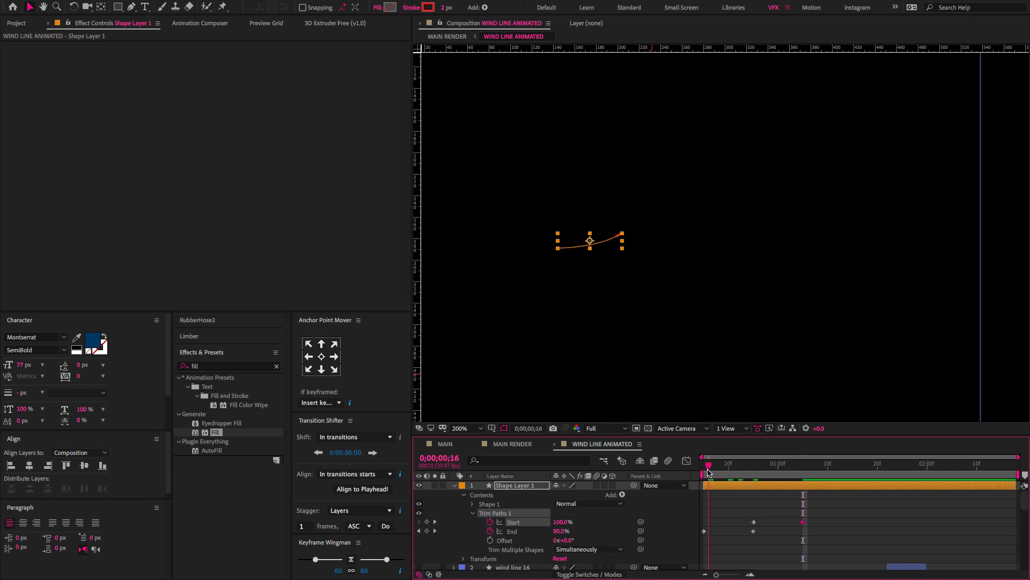
click(687, 354)
key(space)
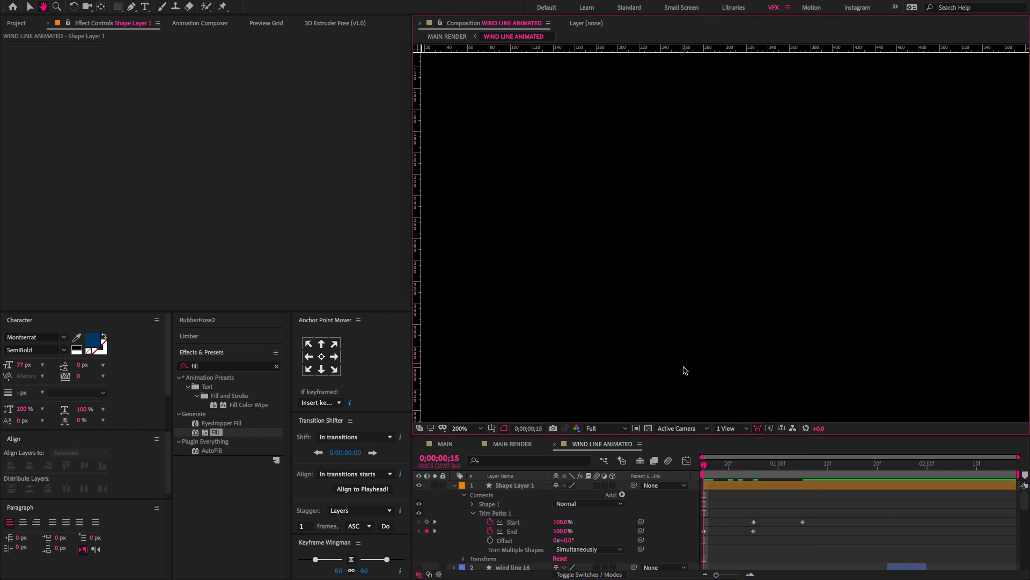
- Apply Easy Ease to the Trim Paths Start and End keyframes, adjust their influence in the speed graph, and preview the result
drag(694, 549, 847, 515)
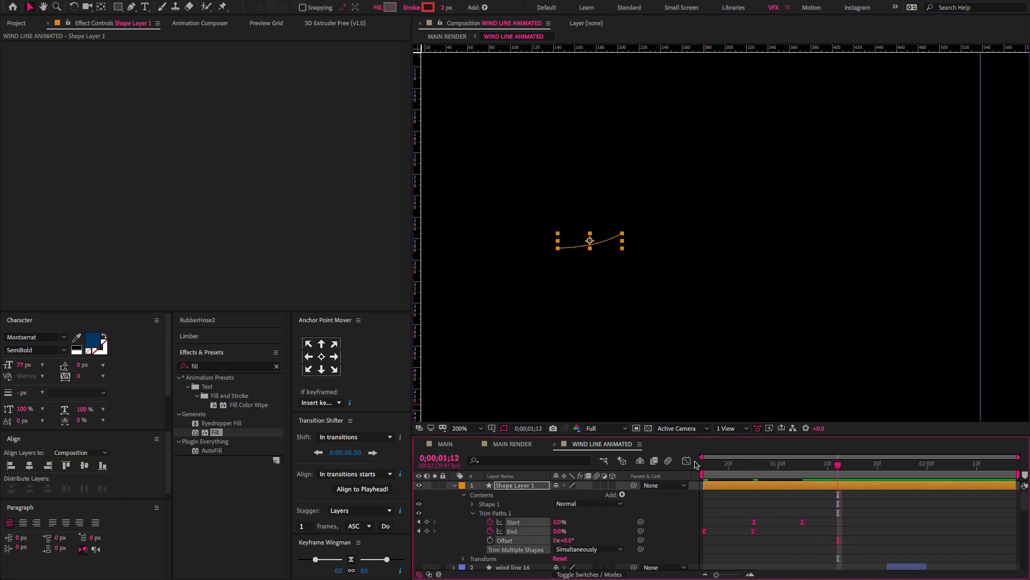
click(686, 460)
drag(816, 499, 720, 490)
drag(798, 491, 788, 489)
key(space)
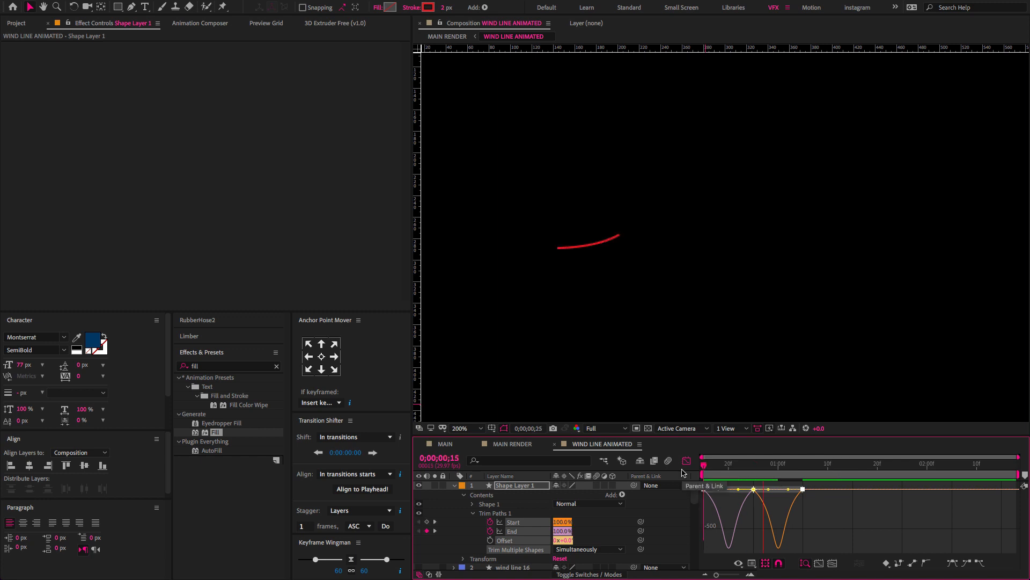
key(shift+F3)
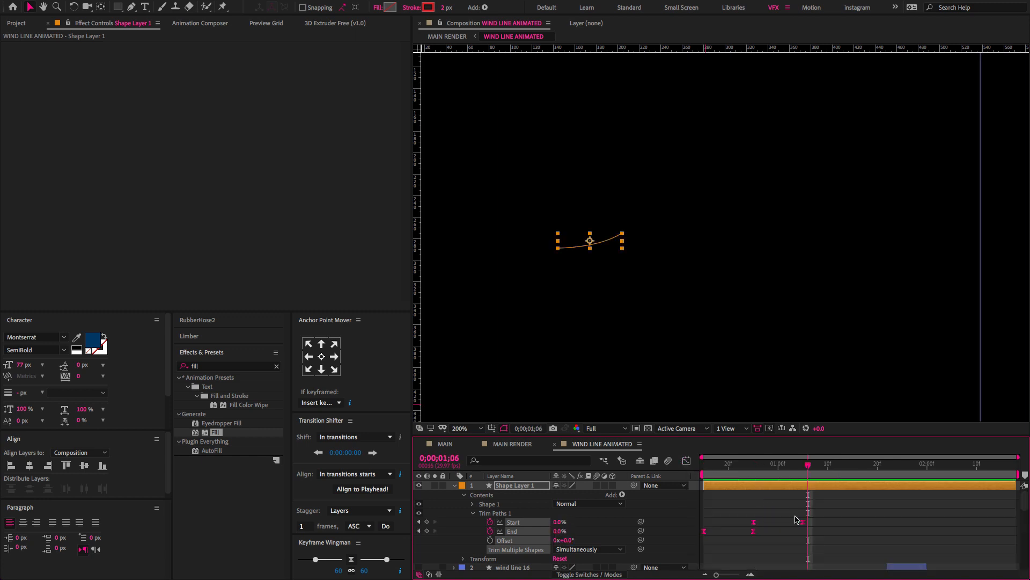
- Compress the Start and End keyframes to roughly half their duration, beginning at 0;00;00;15, and preview the faster line
drag(804, 523, 753, 524)
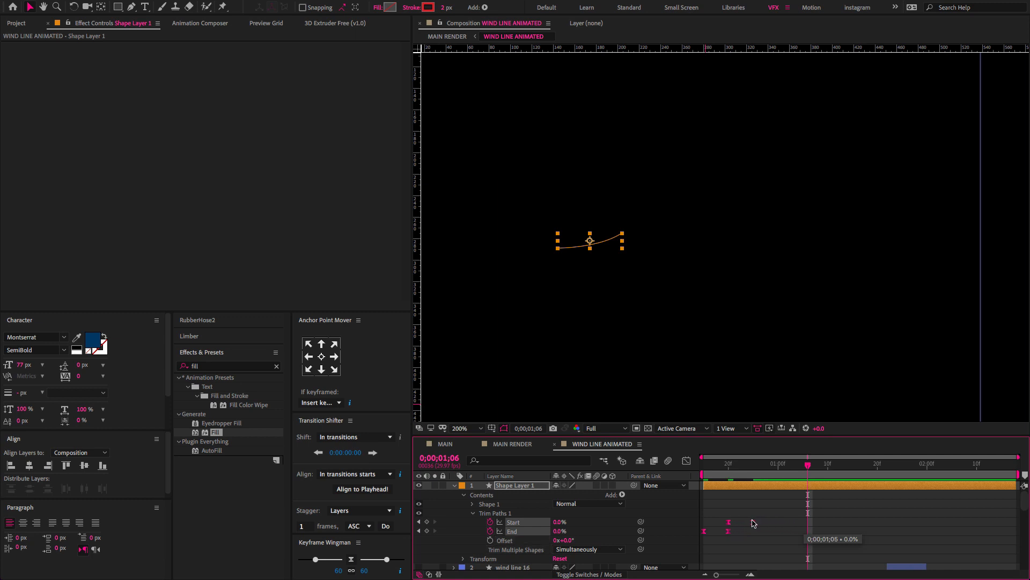
key(space)
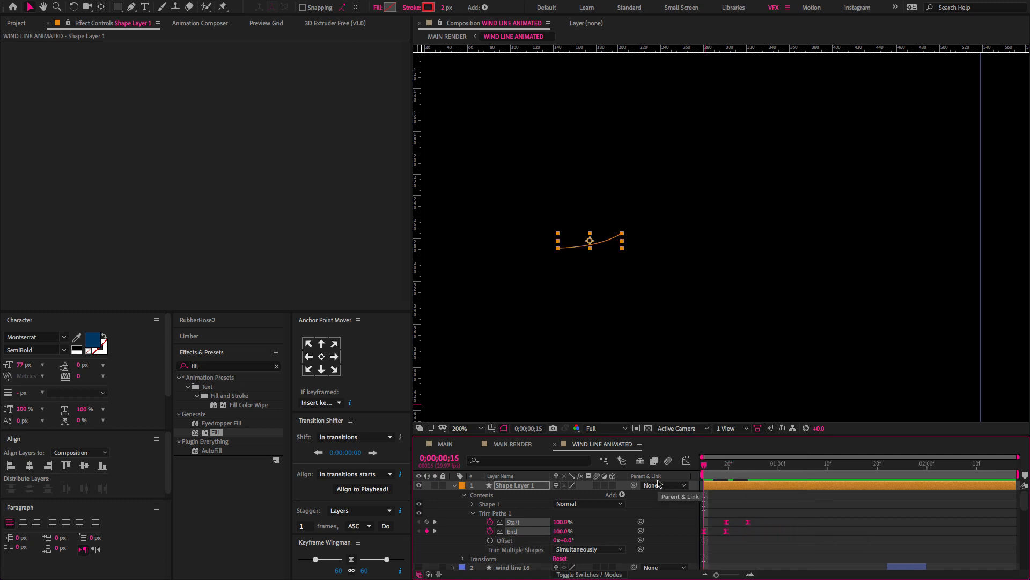
key(space)
key(space)
key(space)
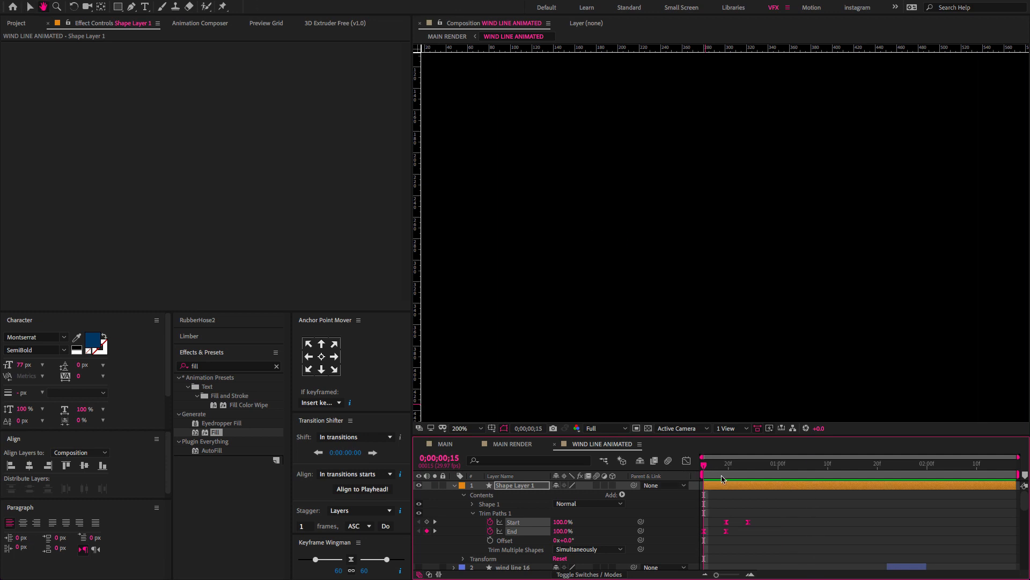
key(space)
- Duplicate Shape Layer 1 twice, spread the copies around the original line, and select all layers with the Rotation tool
key(ctrl+d)
key(ctrl+d)
drag(667, 263, 633, 237)
drag(709, 465, 724, 464)
drag(633, 238, 686, 271)
key(ctrl+a)
key(w)
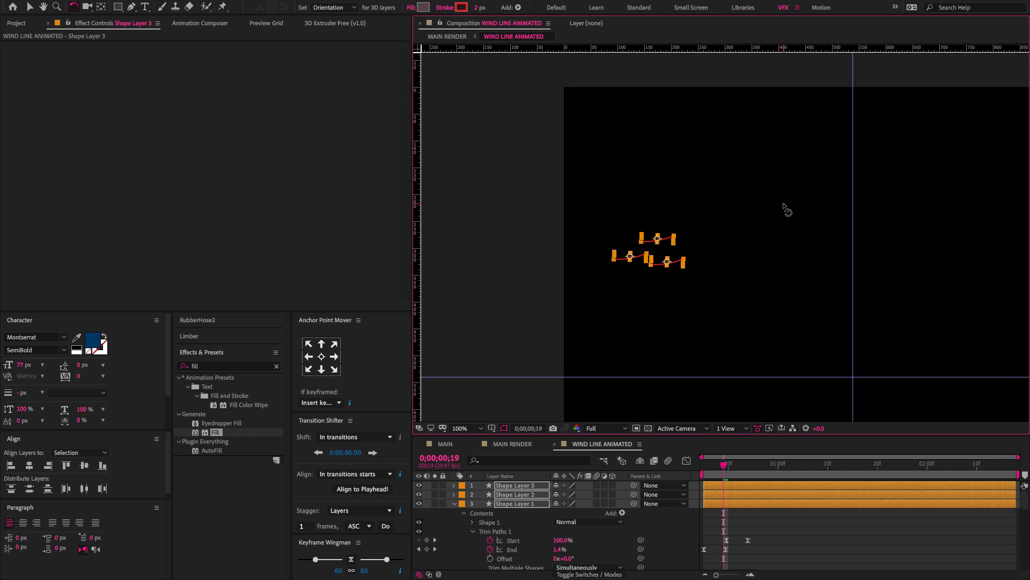
- Preview the plane and wind lines in MAIN RENDER, and trim the PLANE 01 layer to end at 0;00;02;00
click(513, 444)
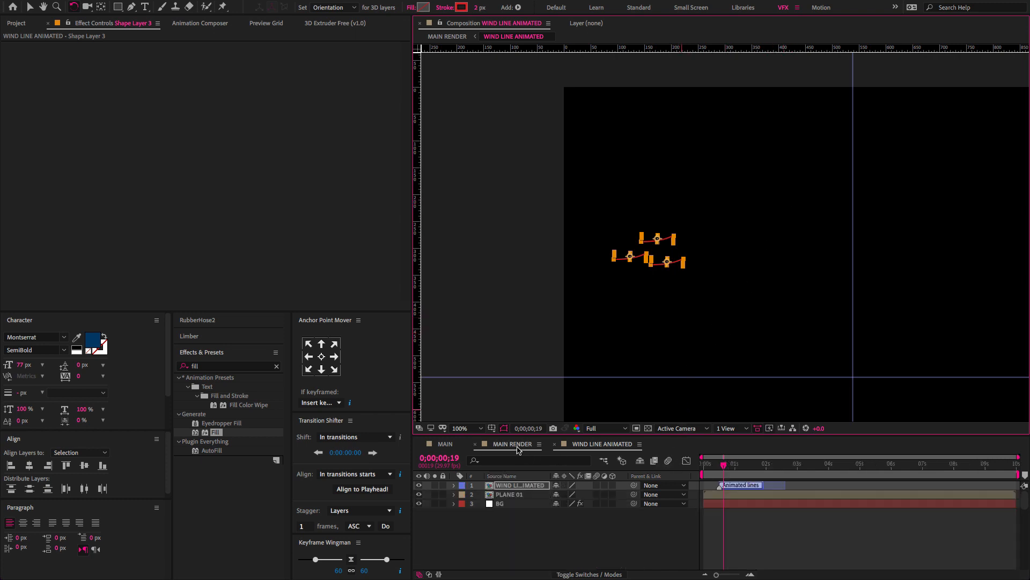
drag(719, 471, 737, 470)
double_click(519, 485)
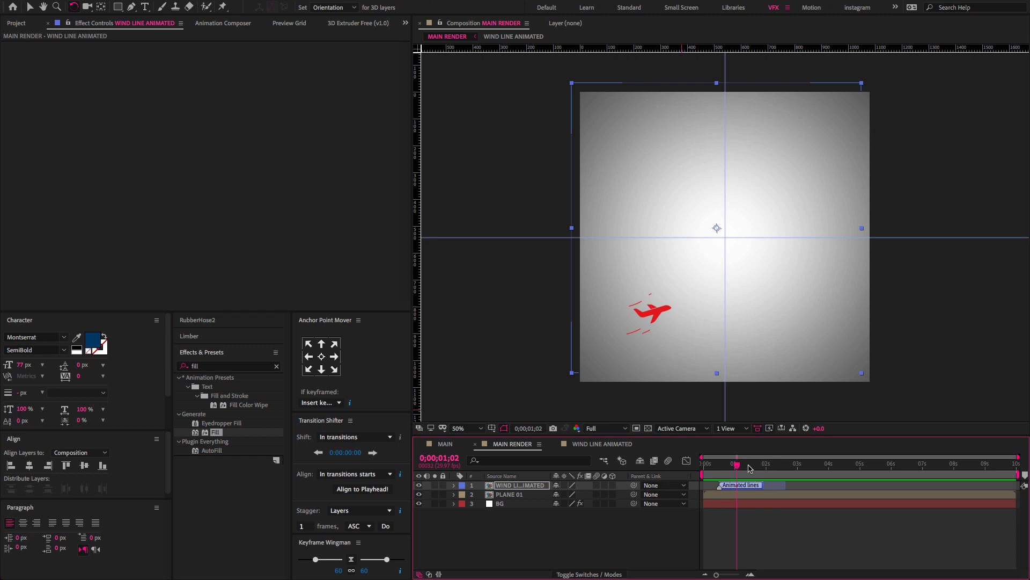
drag(750, 468, 695, 470)
key(space)
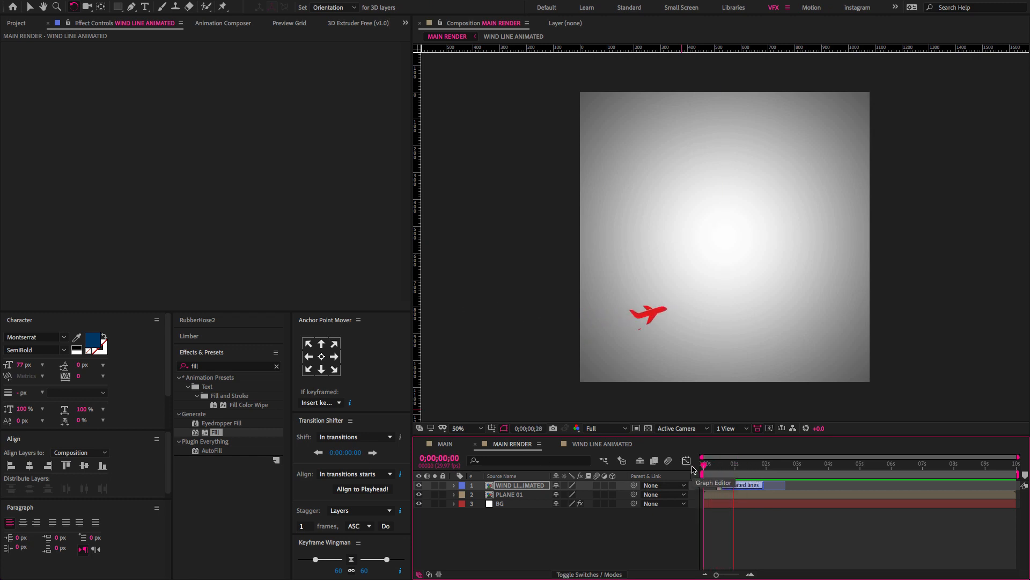
drag(751, 470, 758, 472)
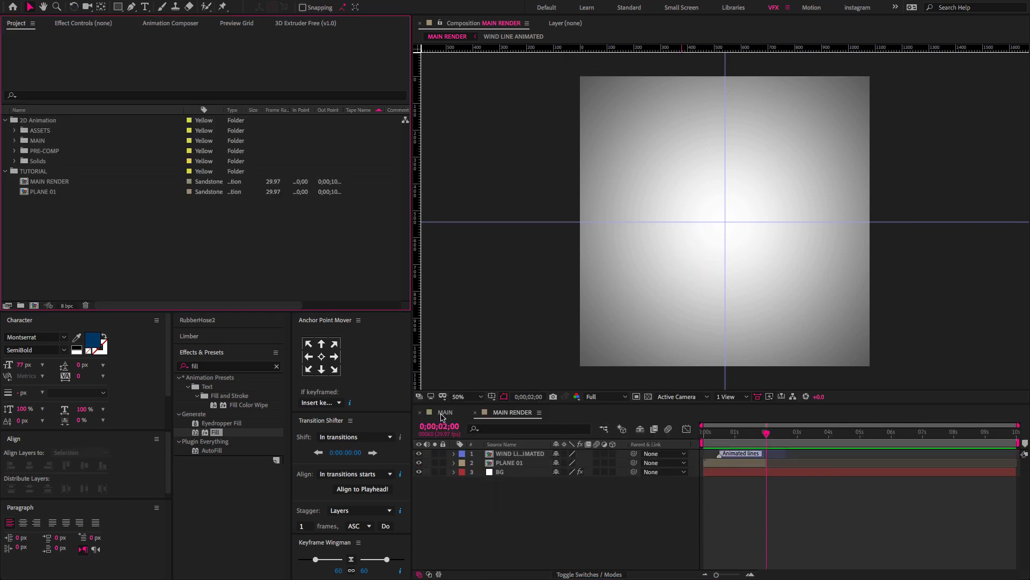
- Examine the suitcase animation in the MAIN composition around 0;00;02;10 and return to MAIN RENDER
click(445, 412)
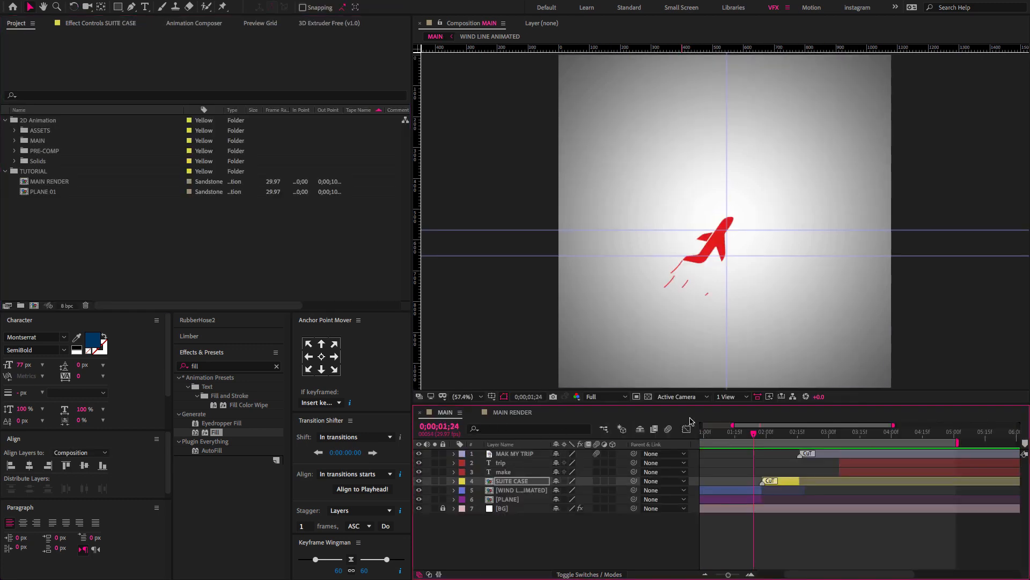
drag(761, 439, 786, 442)
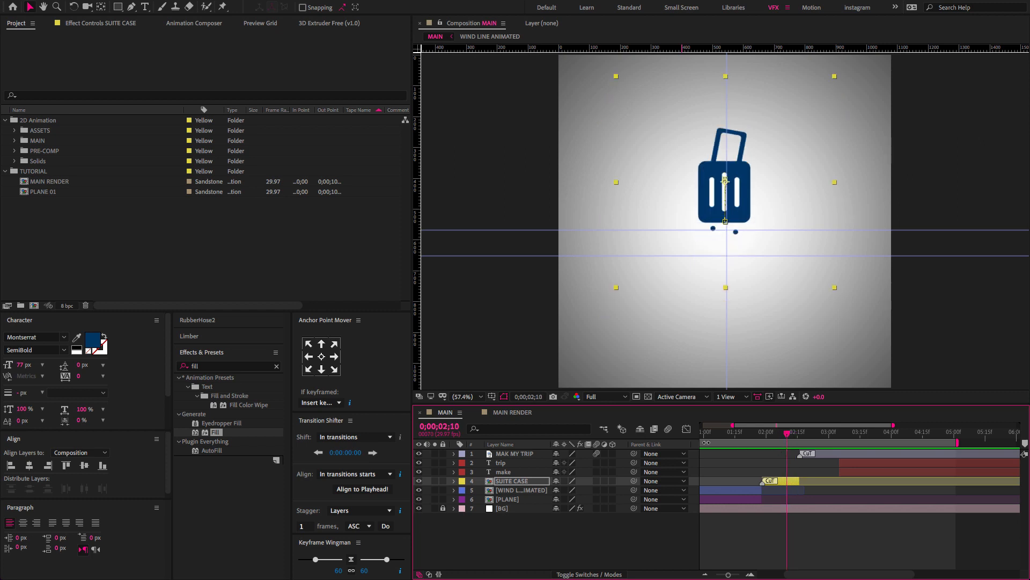
click(541, 413)
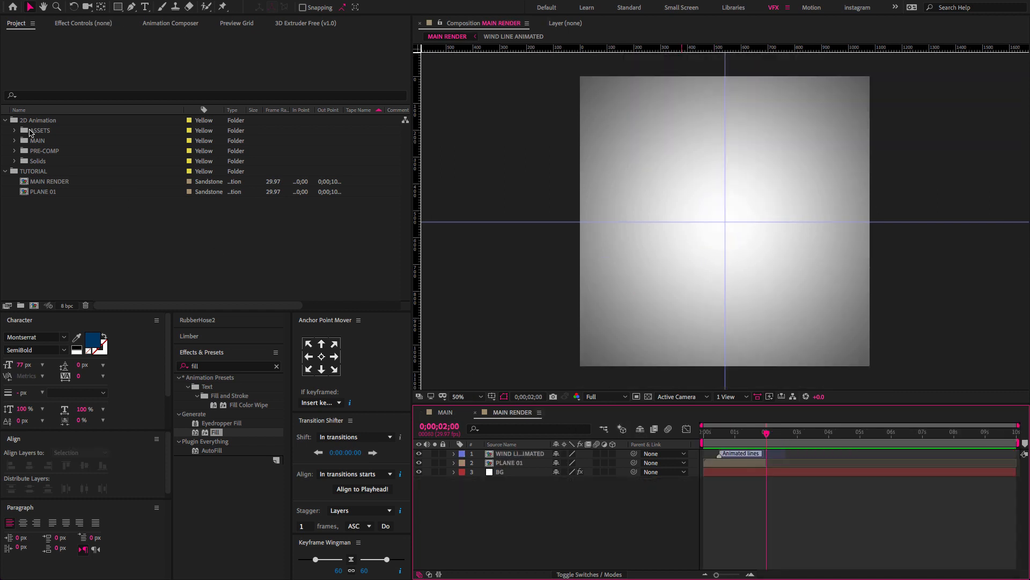
- Add all seven CASE.ai layers, Layer 3 through Layer 9, from the ASSETS folder above the other layers in MAIN RENDER
click(14, 131)
click(25, 141)
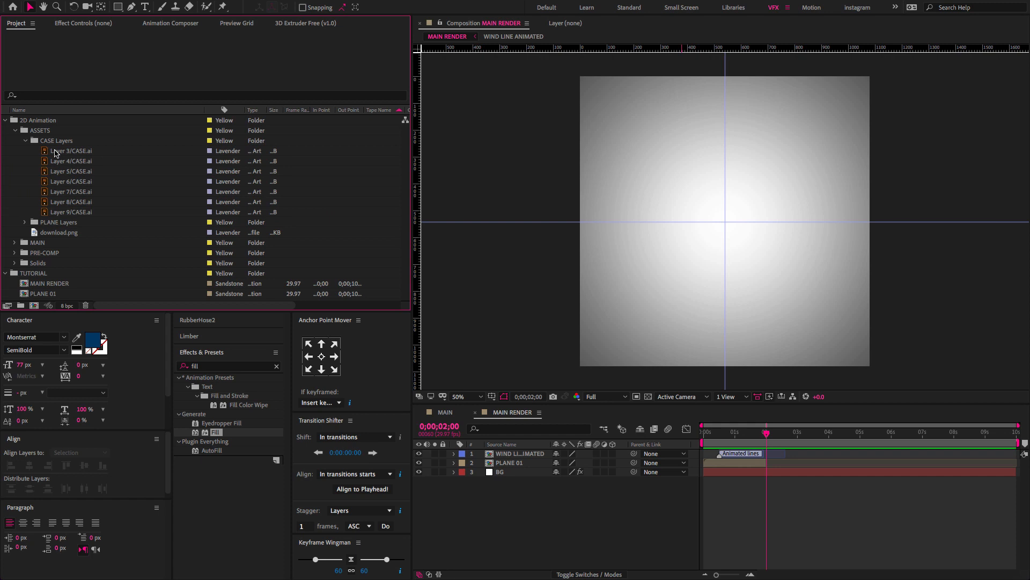
click(57, 152)
shift+click(67, 212)
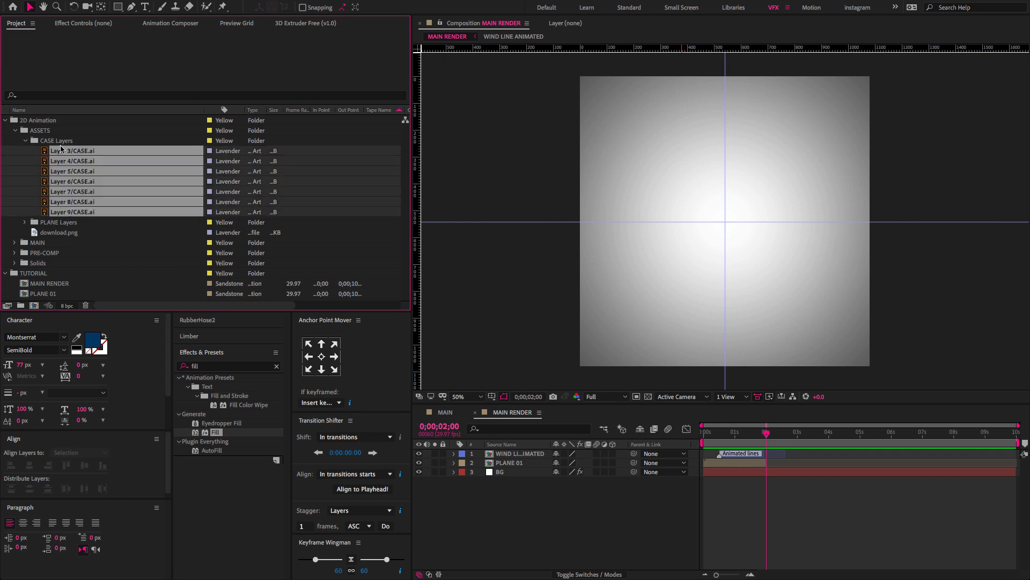
drag(104, 159, 529, 451)
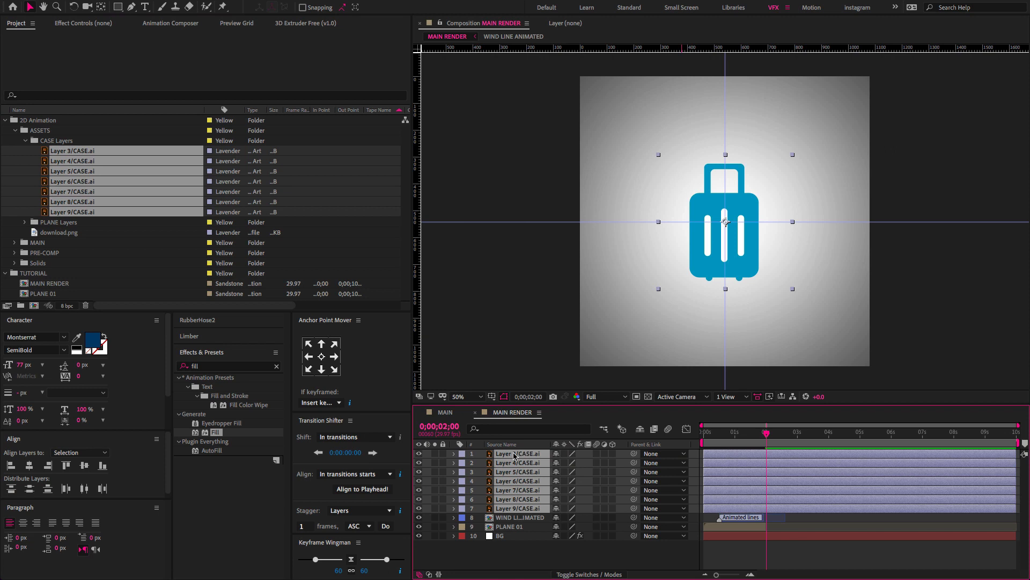
- Pre-compose the seven CASE.ai layers into a composition named SUITE CASE, moving all attributes into it
right_click(514, 455)
click(539, 528)
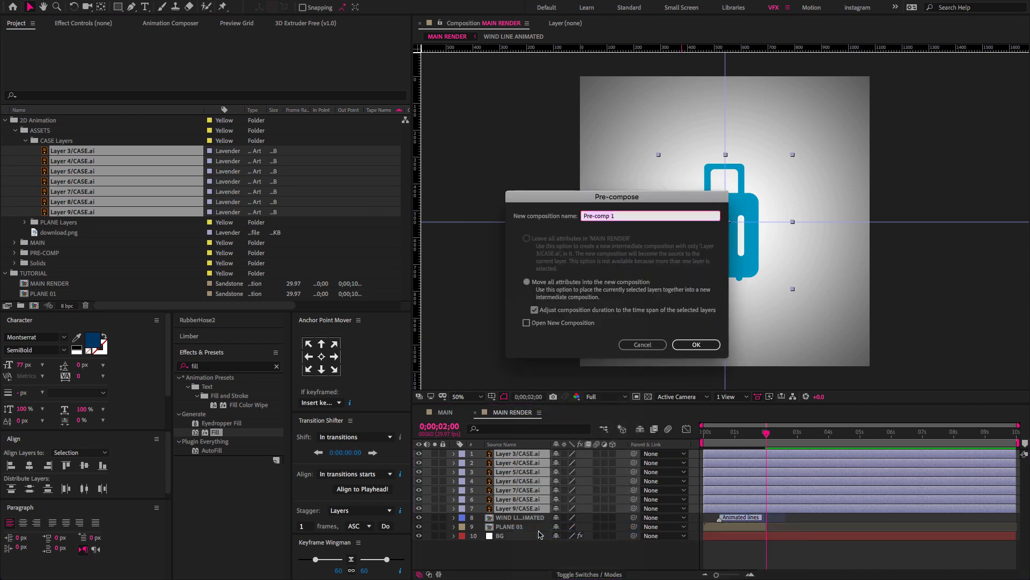
text(SUITE CASE)
click(685, 347)
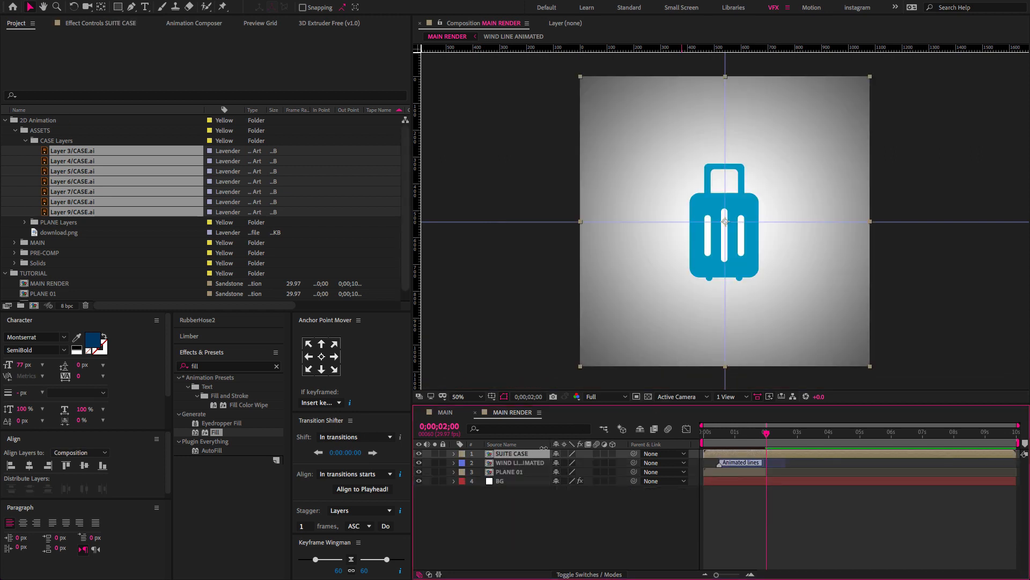
- Open the SUITE CASE composition at its start, identify its parts, and rename the Layer 9/CASE.ai layer as handle
double_click(537, 455)
key(Home)
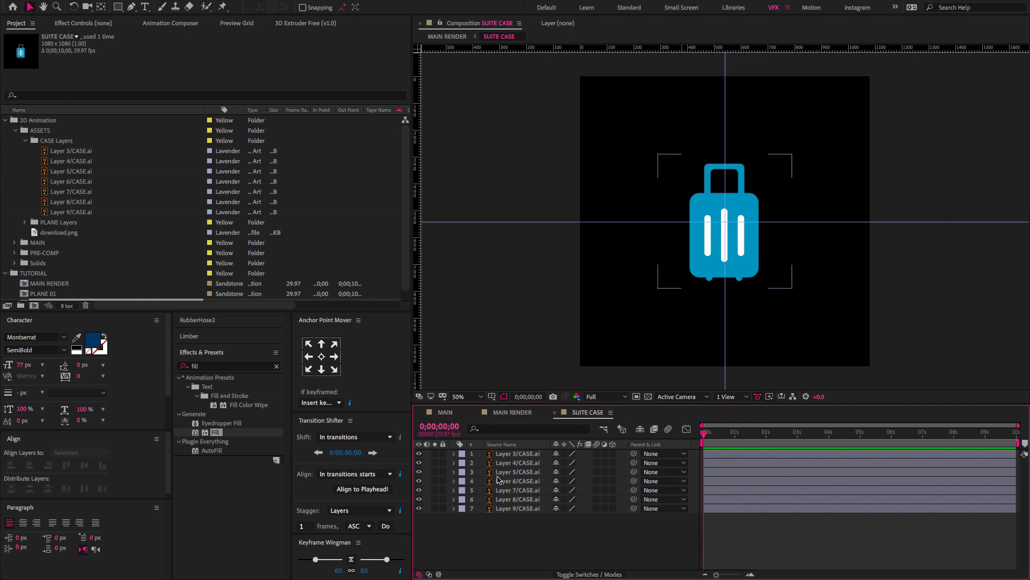
click(515, 508)
click(515, 499)
click(515, 480)
click(513, 454)
click(534, 526)
click(496, 509)
click(420, 508)
click(420, 508)
key(Return)
text(handle)
key(Return)
- Rename the Layer 8 and Layer 7 CASE.ai layers as wheel and the Layer 6 one as main case
key(ctrl+Up)
key(Return)
text(wheel)
key(Return)
key(ctrl+Up)
key(Return)
text(wheel)
key(Return)
key(ctrl+Up)
key(Return)
text(main case)
key(Return)
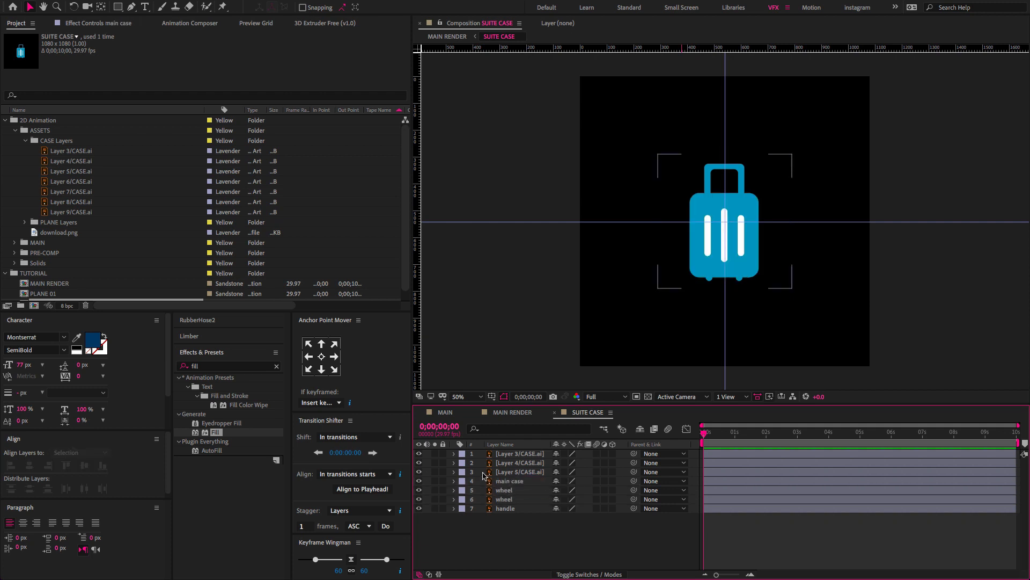
- Rename the remaining Layer 5, Layer 4 and Layer 3 CASE.ai layers as design
key(ctrl+Up)
key(Return)
text(design)
key(Return)
key(ctrl+Up)
key(Return)
text(design)
key(Return)
key(ctrl+Up)
key(Return)
text(design)
key(Return)
shift+click(518, 473)
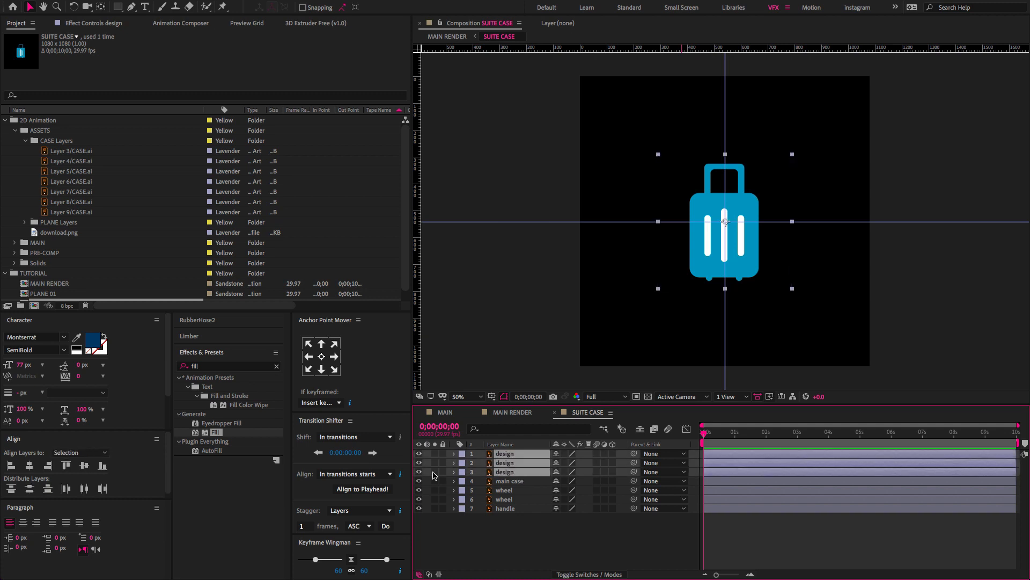
- Toggle the visibility of a design layer, the main case, a wheel and the handle to check which suitcase part each one holds
click(420, 453)
click(420, 453)
click(514, 482)
click(419, 481)
click(419, 482)
click(505, 490)
shift+click(504, 499)
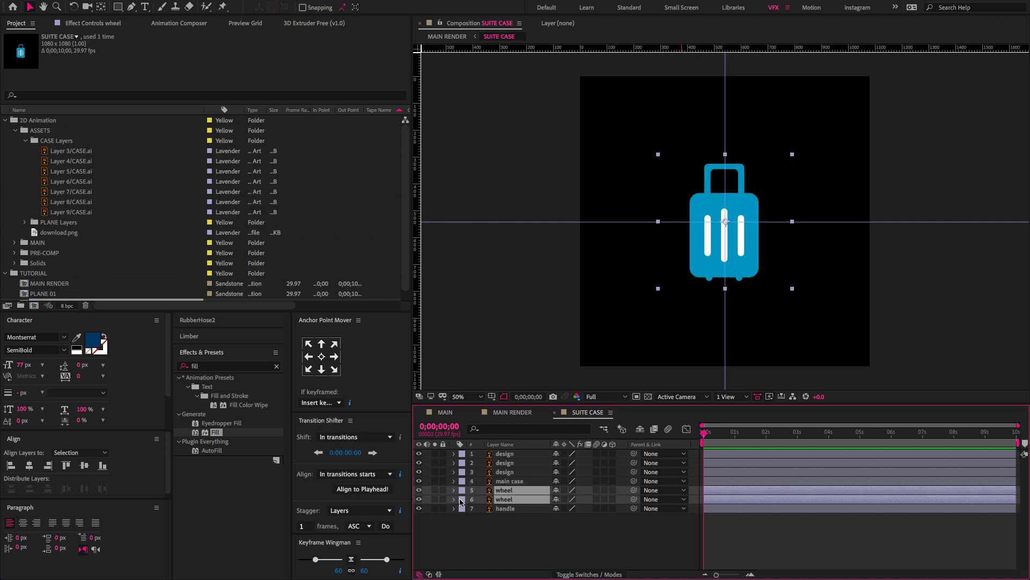
click(420, 491)
click(419, 491)
click(517, 509)
click(419, 508)
click(419, 508)
- Set Position keyframes on both wheel layers at 0, 10 and 20 frames
click(509, 499)
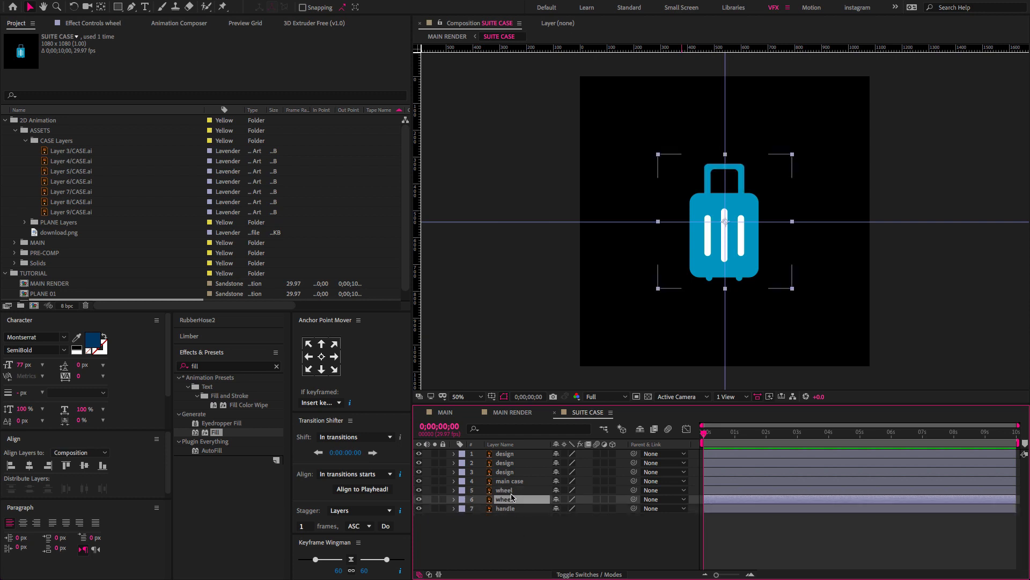
shift+click(513, 490)
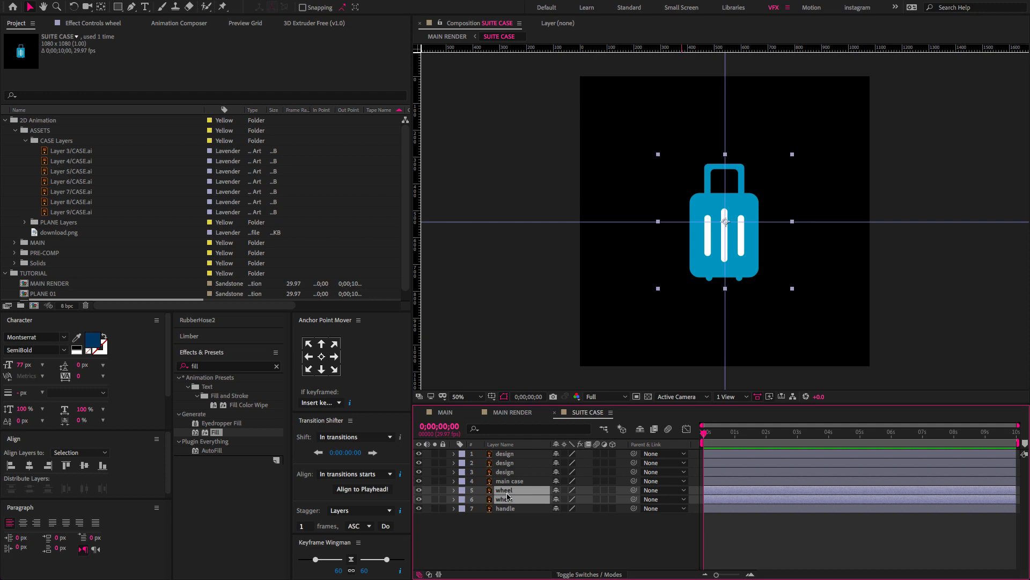
key(p)
click(482, 501)
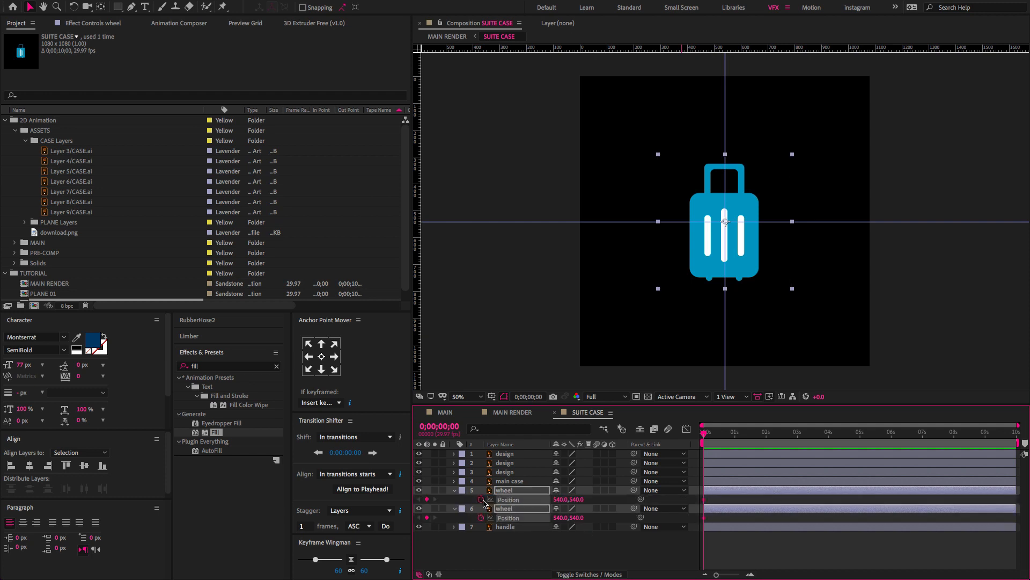
key(shift+Page_Down)
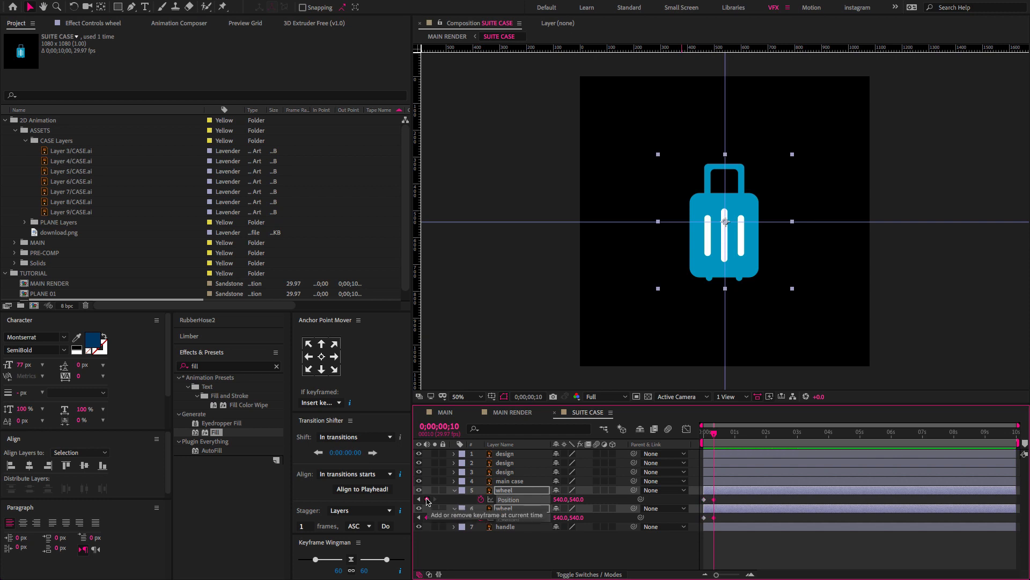
key(shift+Page_Down)
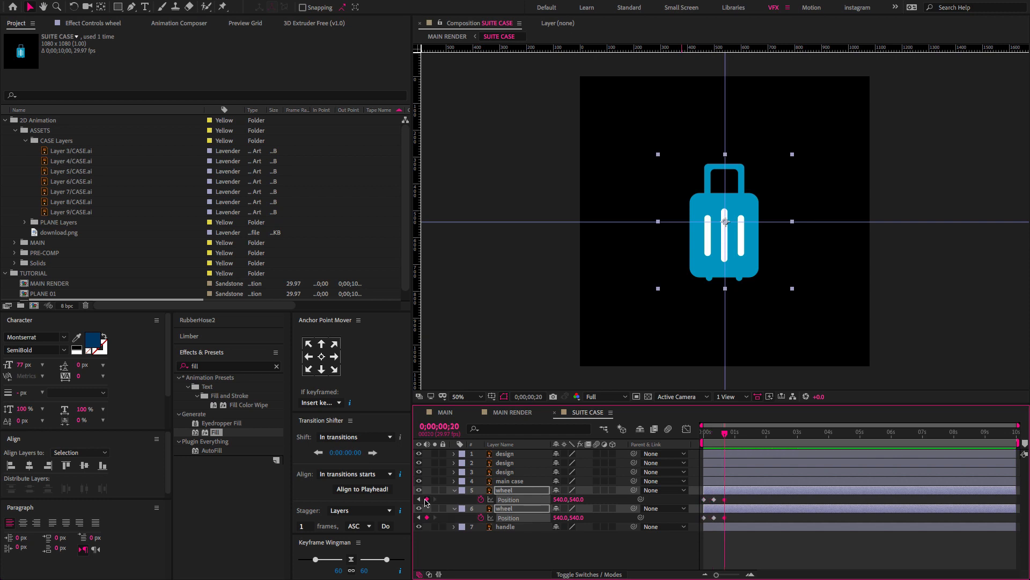
click(694, 533)
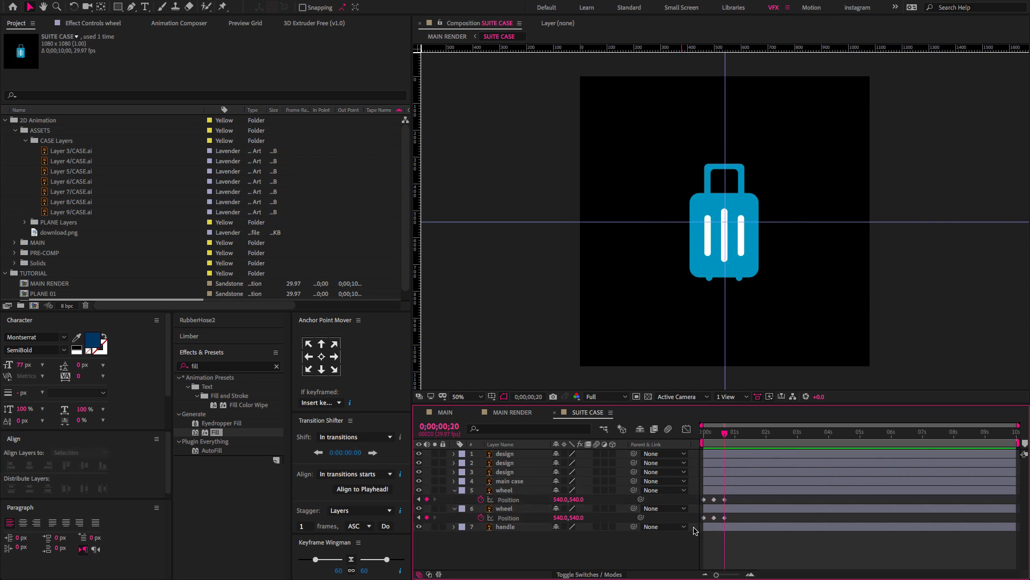
- At 0;00;00;10, lower the upper wheel layer's Position to 540, 622 and the lower wheel layer's to 540, 591
click(419, 500)
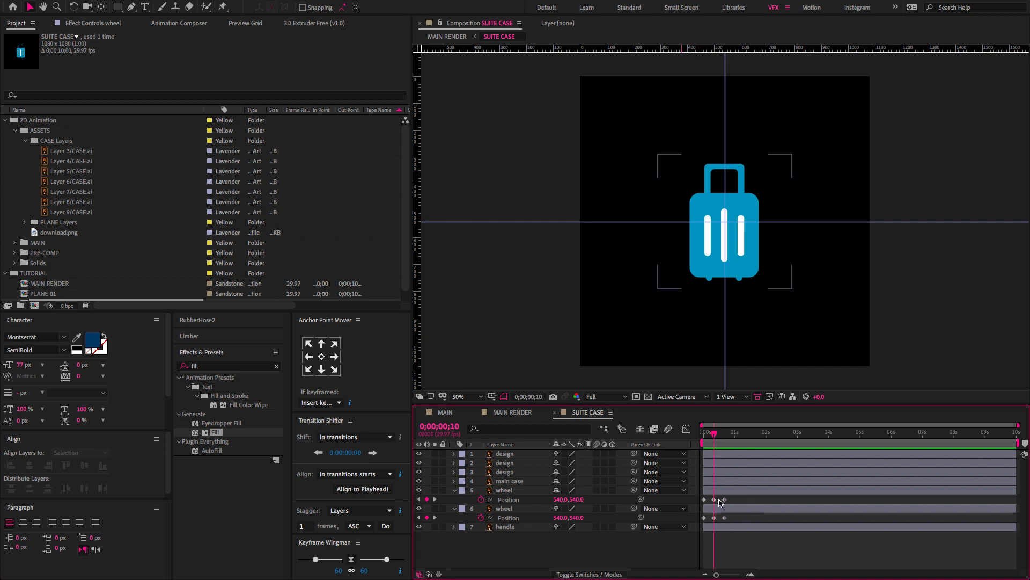
click(531, 510)
shift+click(531, 491)
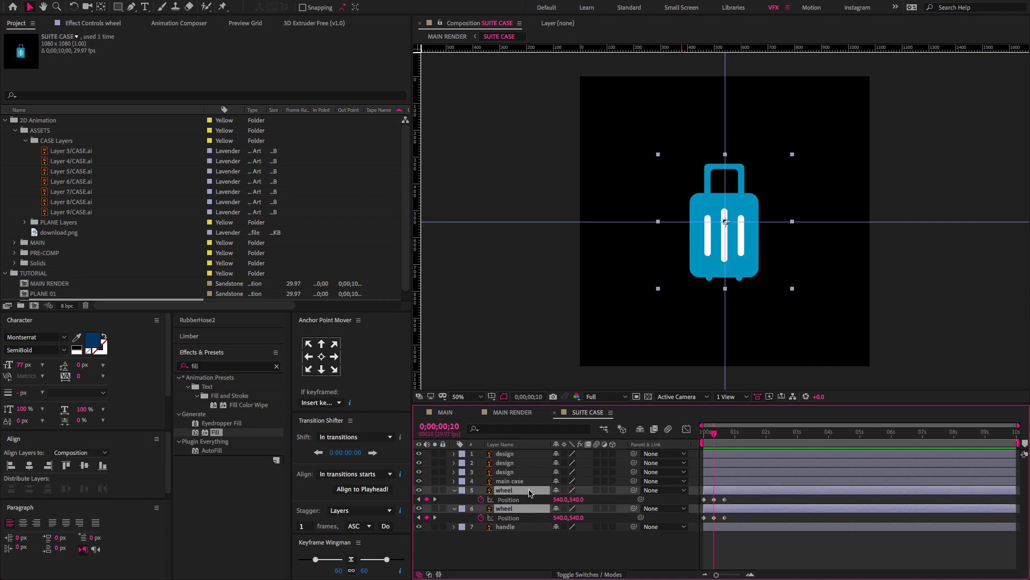
mouse_move(578, 501)
mouse_down()
mouse_move(601, 501)
mouse_move(590, 499)
mouse_up()
click(602, 501)
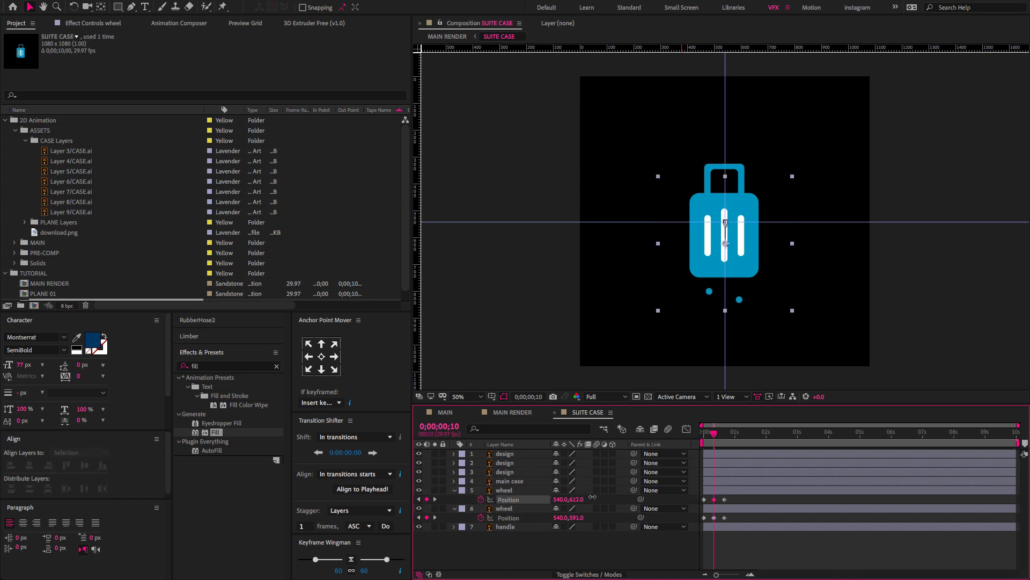
- Preview the wheel movement and apply Easy Ease to all Position keyframes of both wheel layers
drag(714, 433, 684, 440)
key(space)
key(space)
key(=)
drag(777, 573, 764, 573)
drag(767, 551, 680, 494)
key(F9)
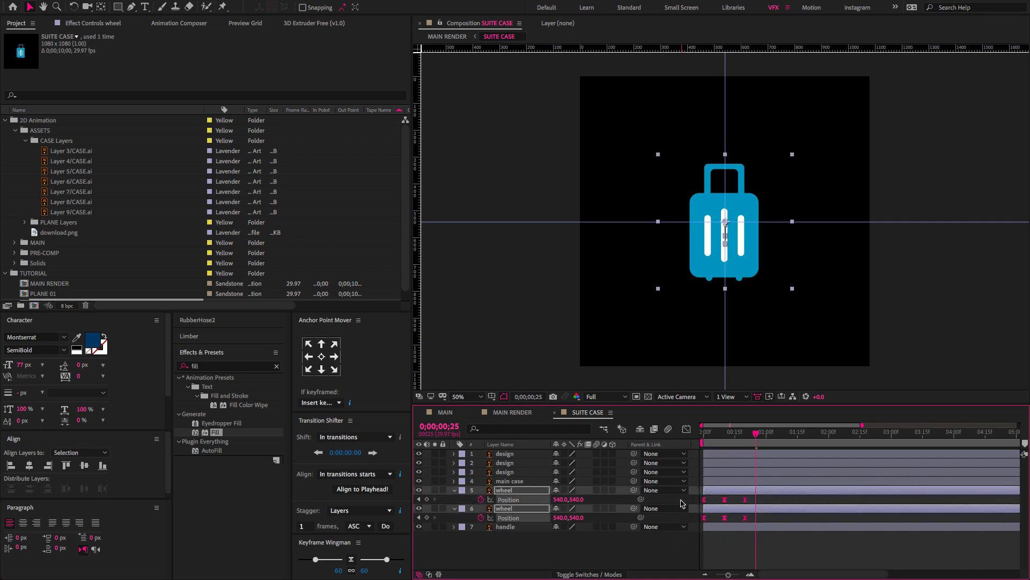
- Reshape the wheels' speed curves to peak near the first and last keyframes and slow around frame 10, and preview the motion
click(685, 431)
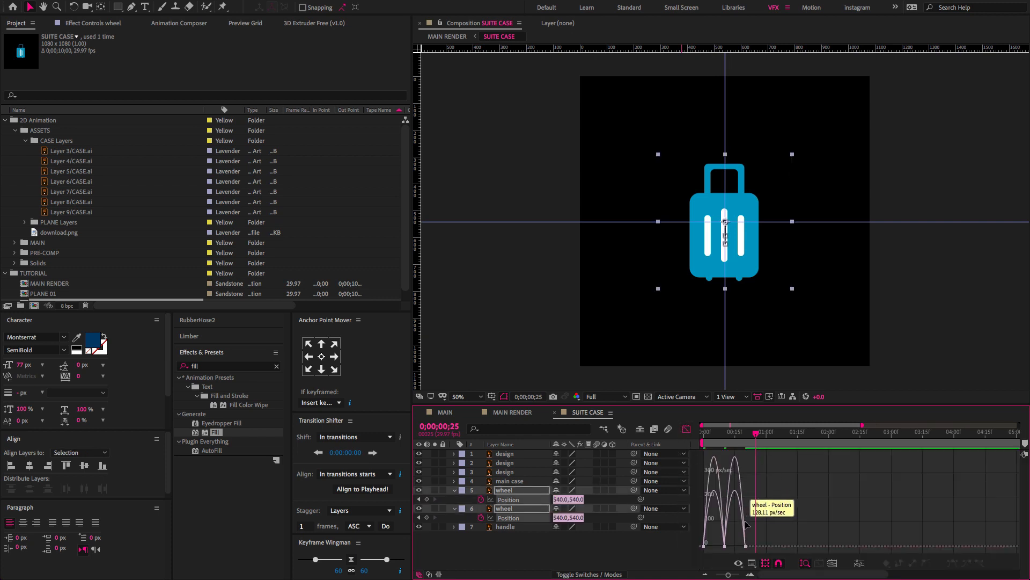
drag(752, 508, 920, 497)
mouse_move(767, 534)
mouse_down()
mouse_move(727, 551)
mouse_move(713, 543)
mouse_move(766, 542)
mouse_up()
key(Home)
key(space)
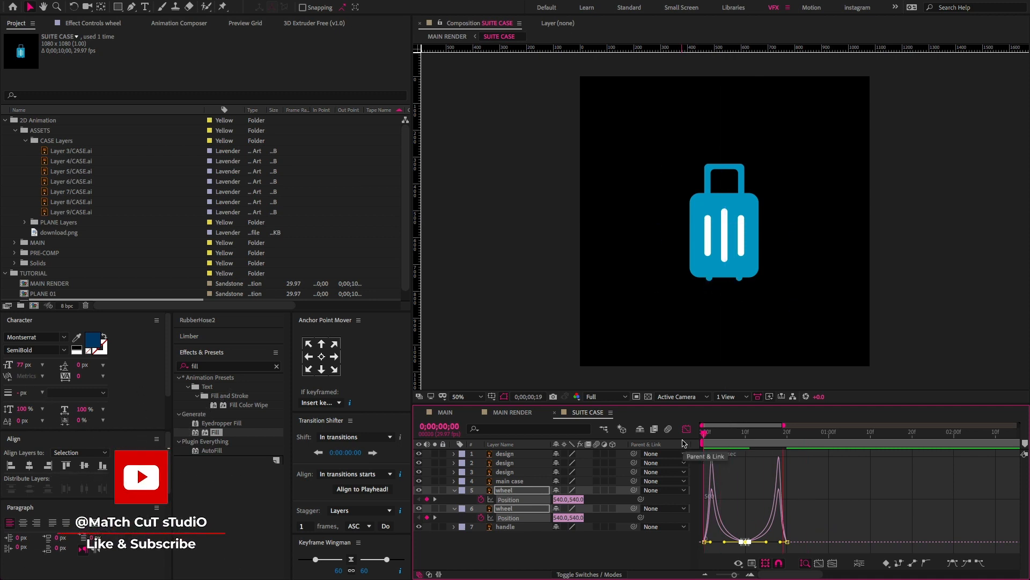
key(space)
key(space)
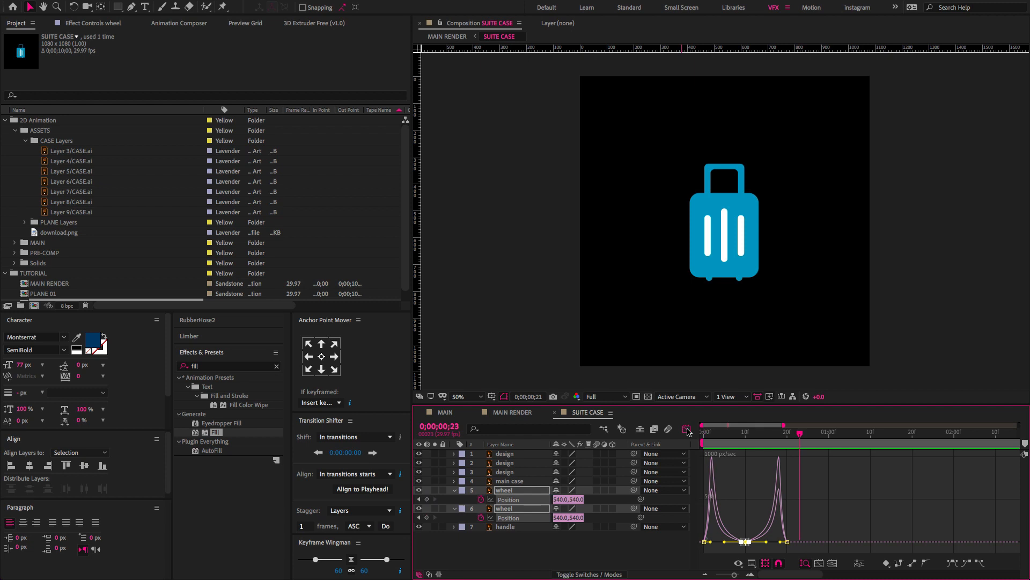
click(687, 429)
- Label both wheel layers Purple and the handle layer Orange, with the wheel properties collapsed
key(Home)
ctrl+click(476, 491)
click(461, 490)
click(494, 506)
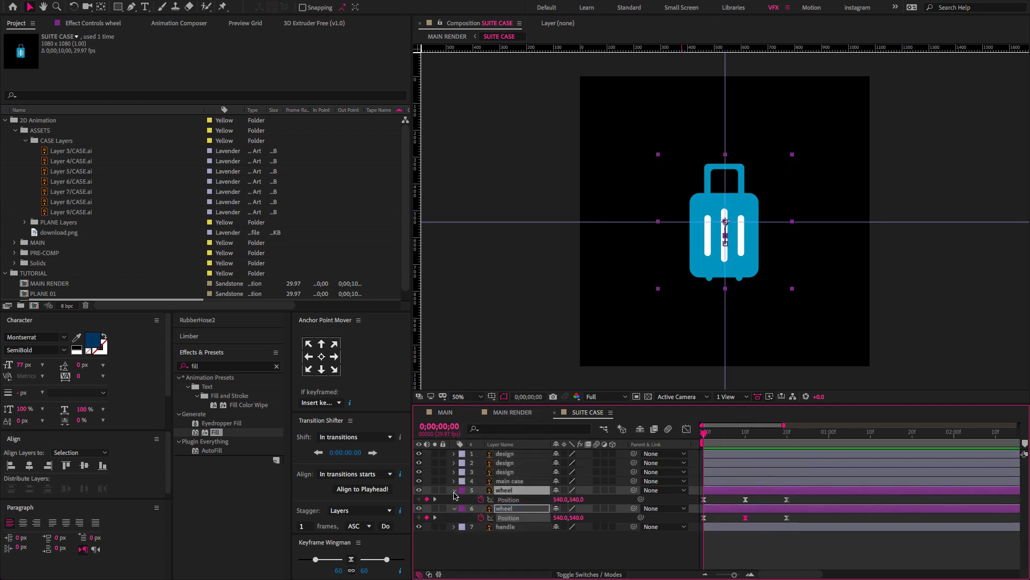
click(454, 490)
click(461, 509)
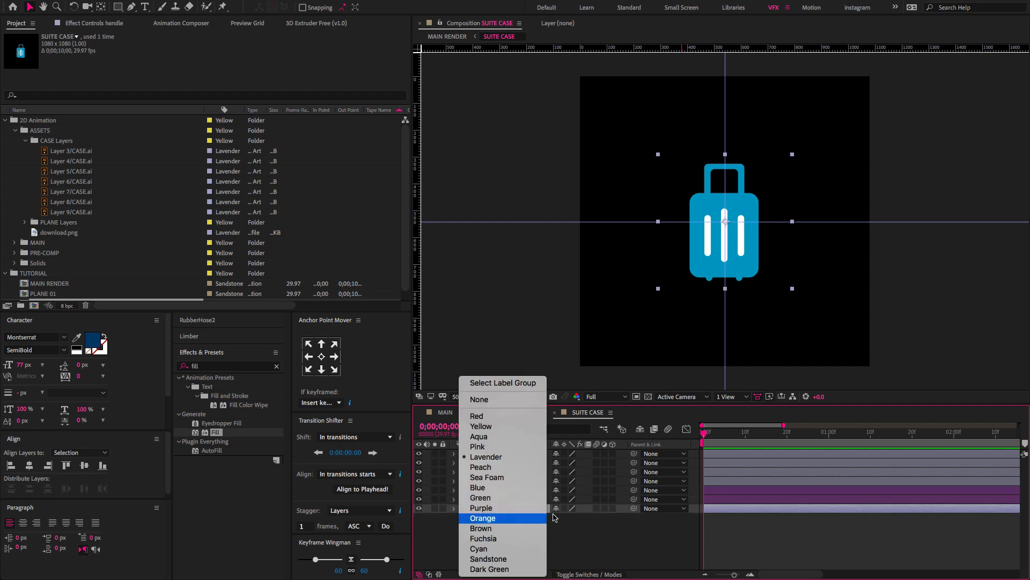
click(507, 517)
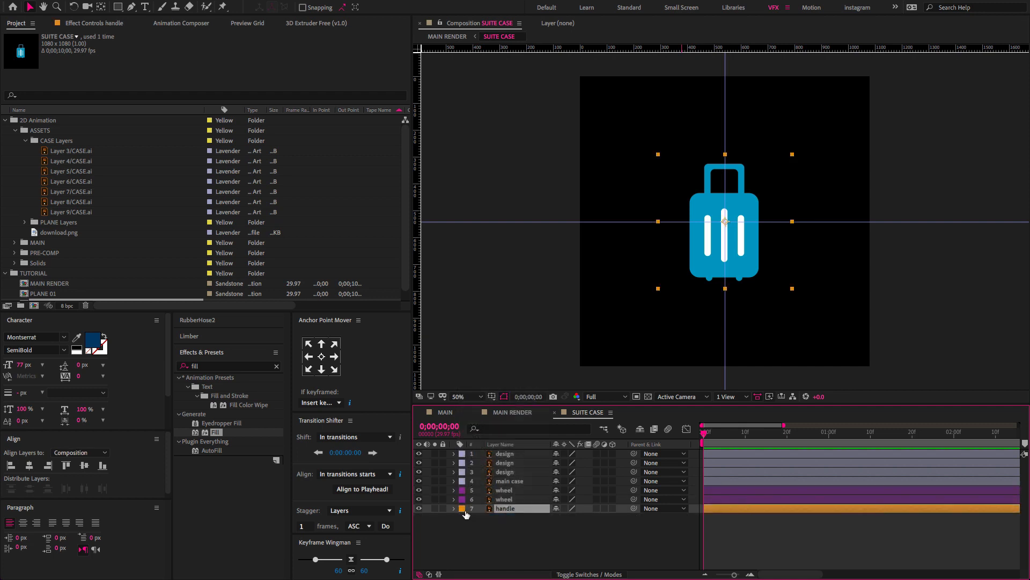
- Keyframe the handle's Position at 0, 10 and 20 frames, raising it to 540, 458 at frame 10
key(p)
click(480, 518)
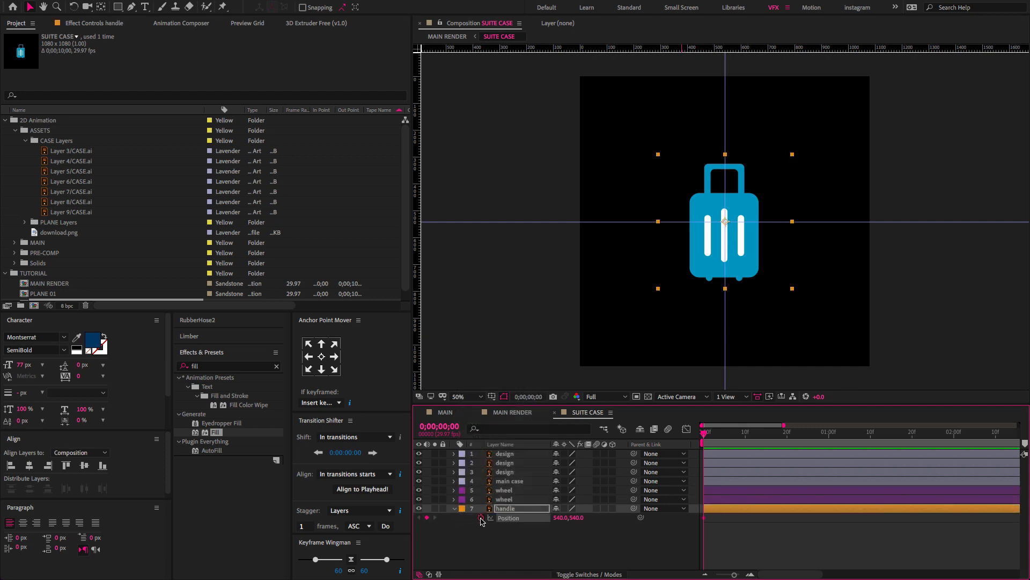
key(shift+Page_Down)
key(shift+Page_Down)
click(427, 520)
click(420, 518)
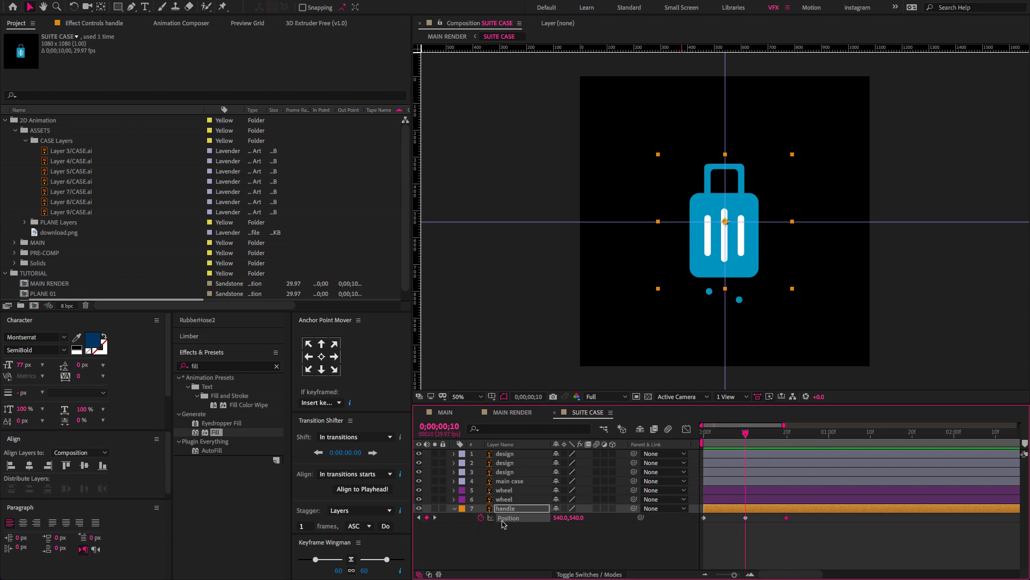
drag(578, 520, 530, 522)
click(517, 509)
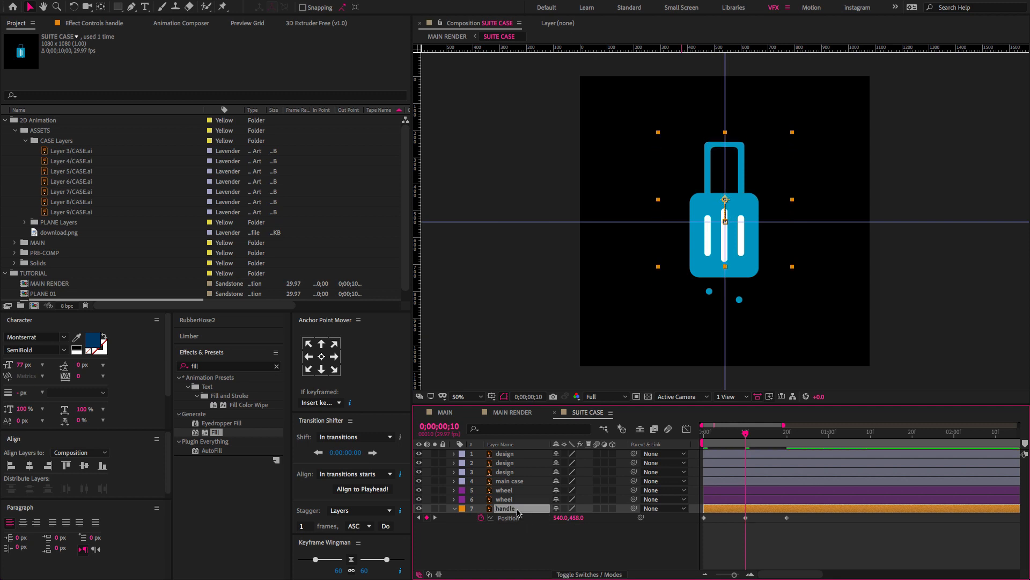
- Keyframe the handle's Rotation at 0, 10 and 20 frames, tilting it to 15° at frame 10
key(ctrl+r)
key(shift+r)
click(481, 527)
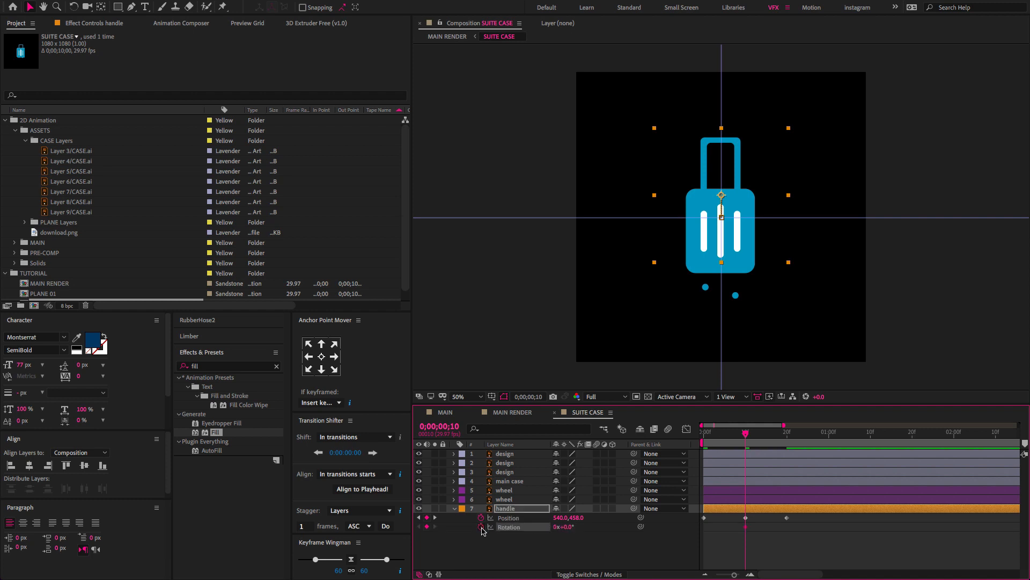
click(419, 518)
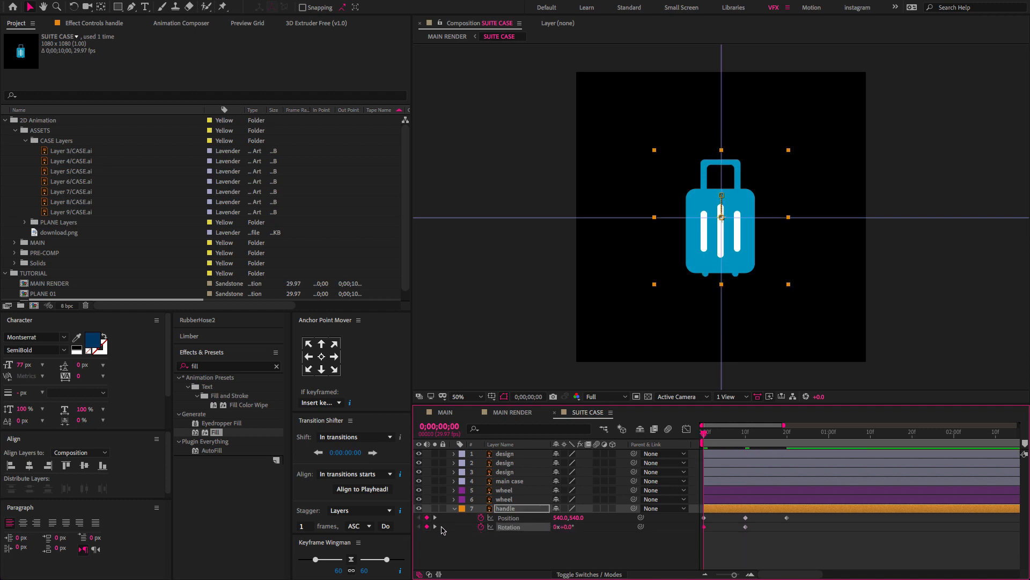
click(435, 526)
click(419, 526)
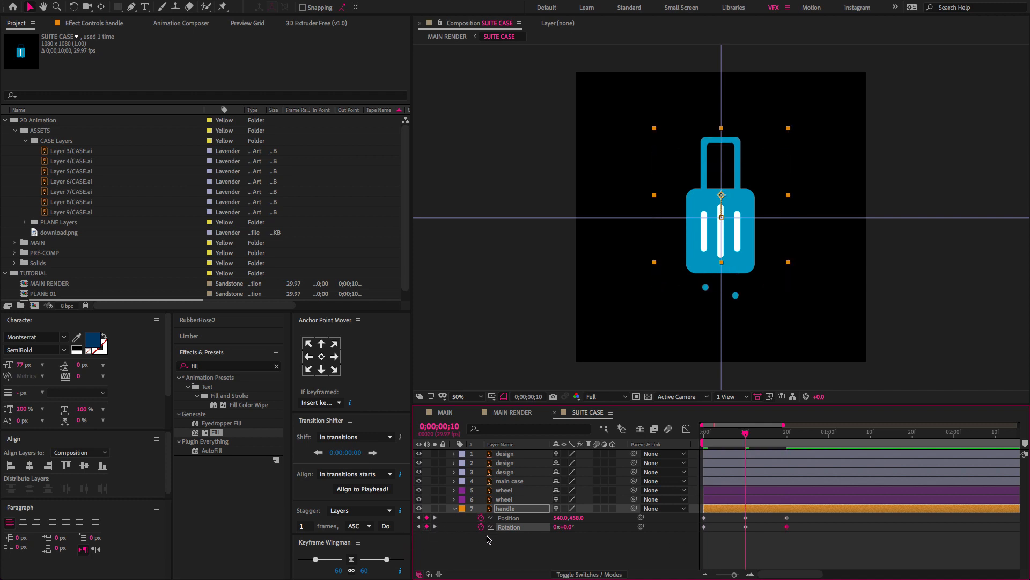
drag(570, 531, 580, 530)
- Readjust the handle's Rotation at the 0;00;00;10 keyframe and preview the handle motion from the start
key(space)
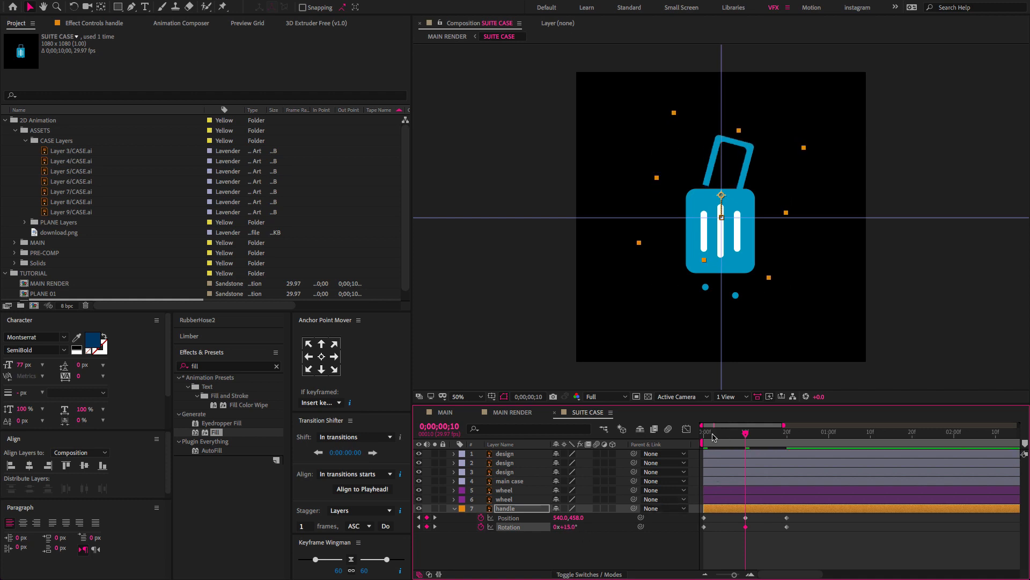
click(734, 432)
click(419, 528)
click(435, 527)
drag(567, 528, 584, 519)
key(Home)
key(space)
- Apply Easy Ease to the handle's Position and Rotation keyframes and reshape their speed curves to slow around frame 10
drag(838, 551, 692, 513)
key(F9)
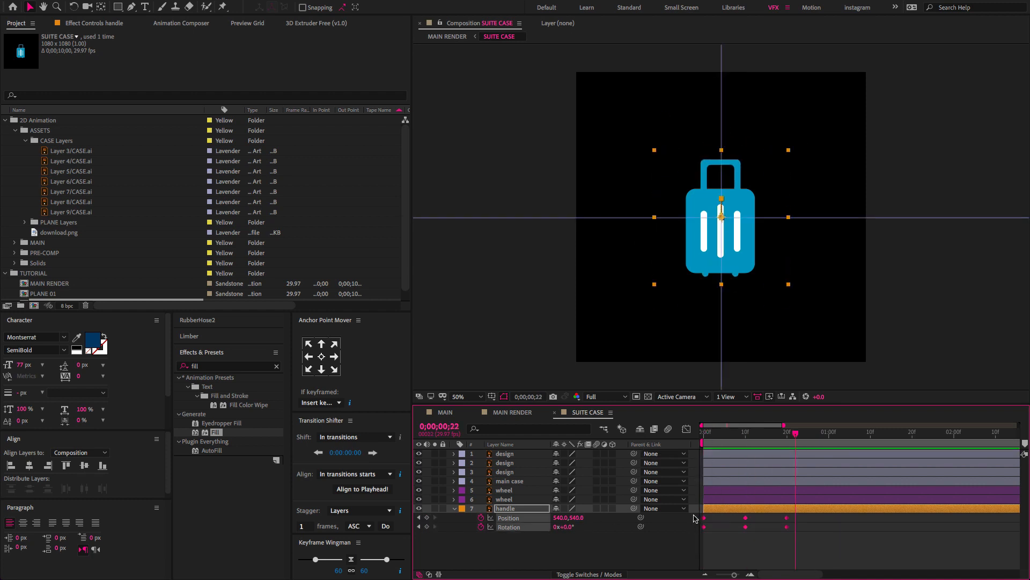
click(687, 429)
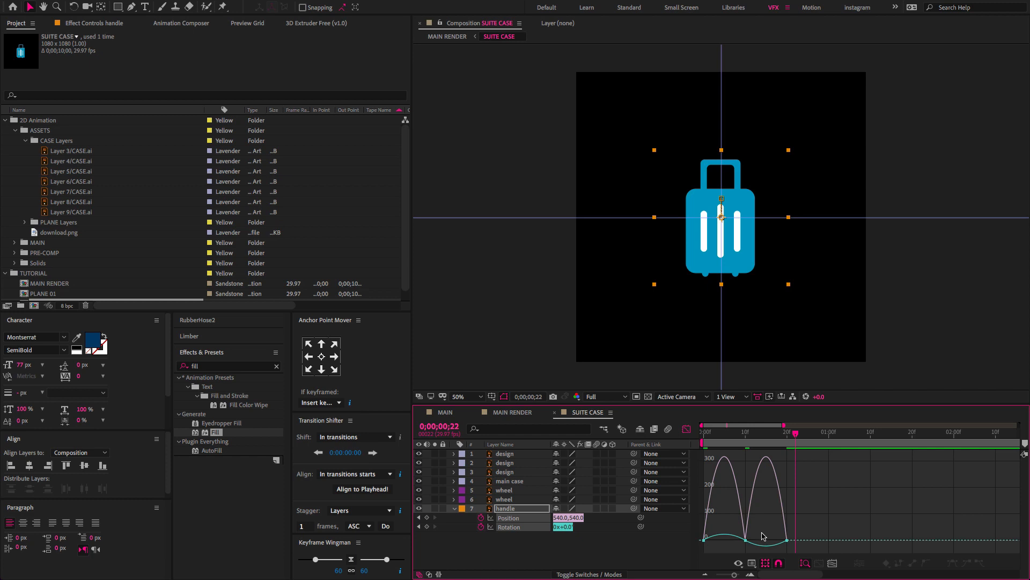
key(equal)
drag(798, 506, 984, 492)
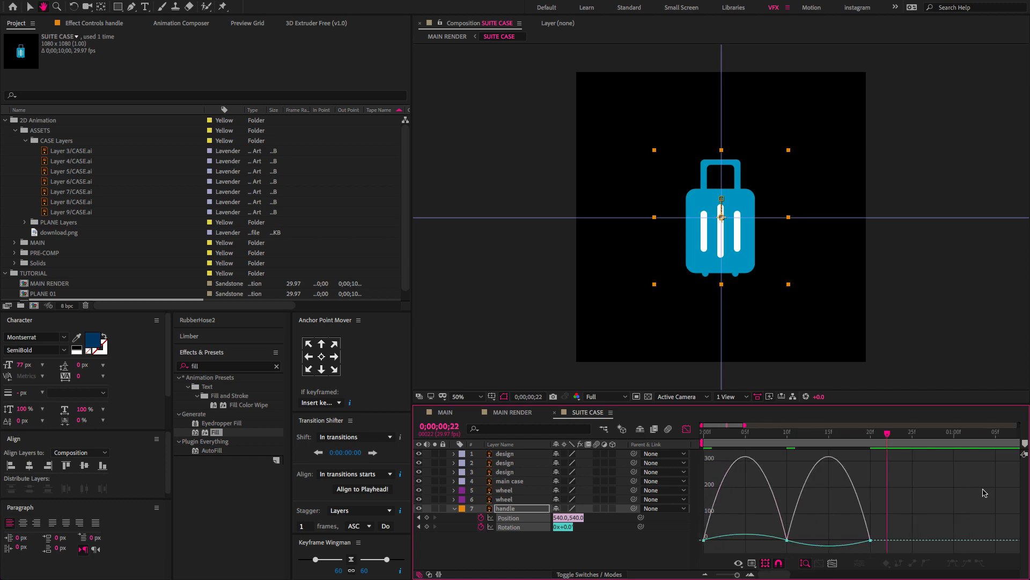
drag(886, 404, 883, 365)
drag(801, 519, 850, 537)
drag(732, 395, 692, 400)
key(space)
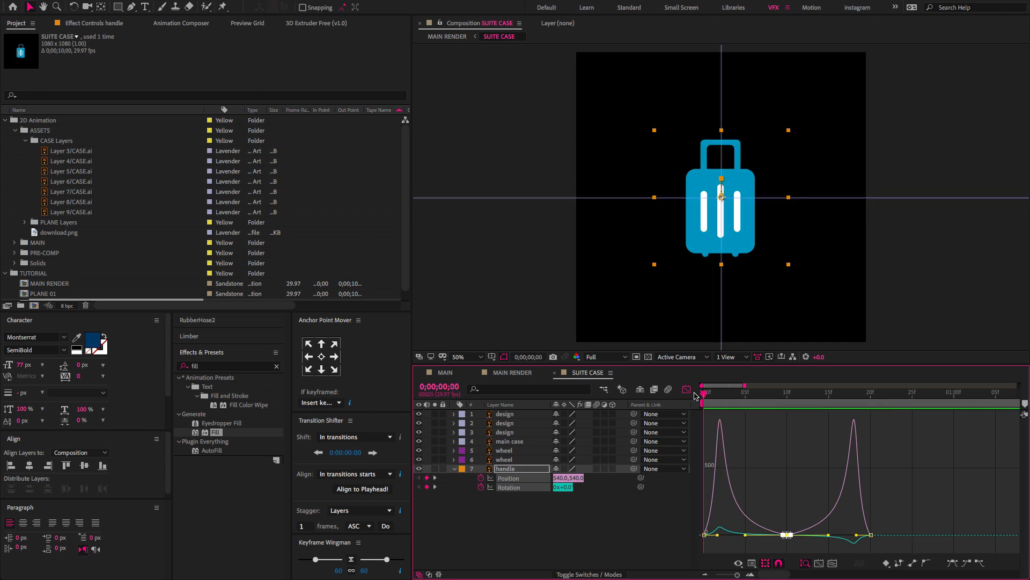
click(687, 389)
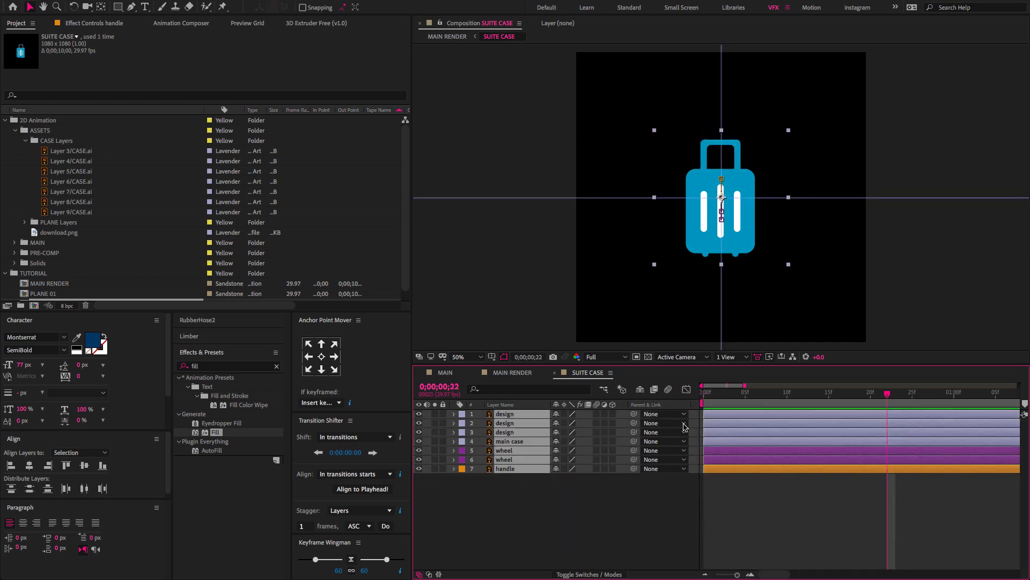
- In MAIN RENDER, move the SUITE CASE layer to start at 0;00;02;00 and label it Aqua
click(520, 375)
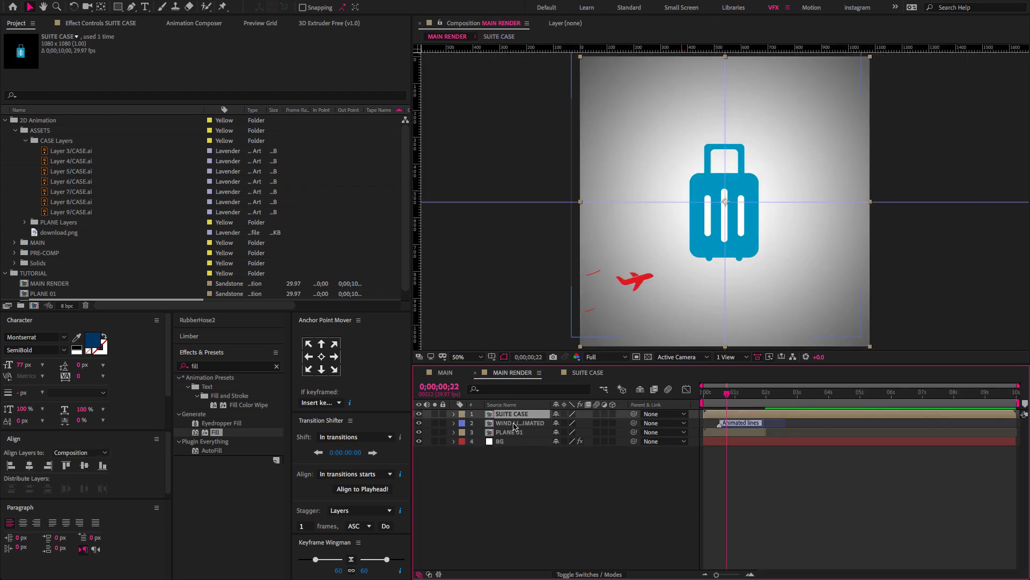
drag(722, 419, 789, 419)
key(i)
key(semicolon)
click(461, 413)
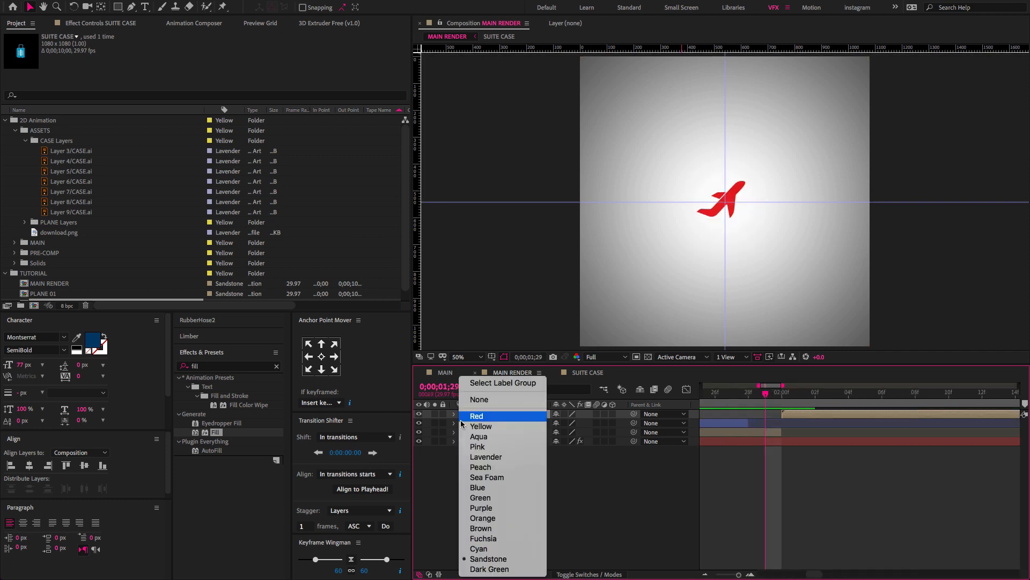
click(467, 437)
- Add a layer marker with the comment CUT to the SUITE CASE layer at 0;00;02;00
right_click(784, 419)
mouse_move(832, 411)
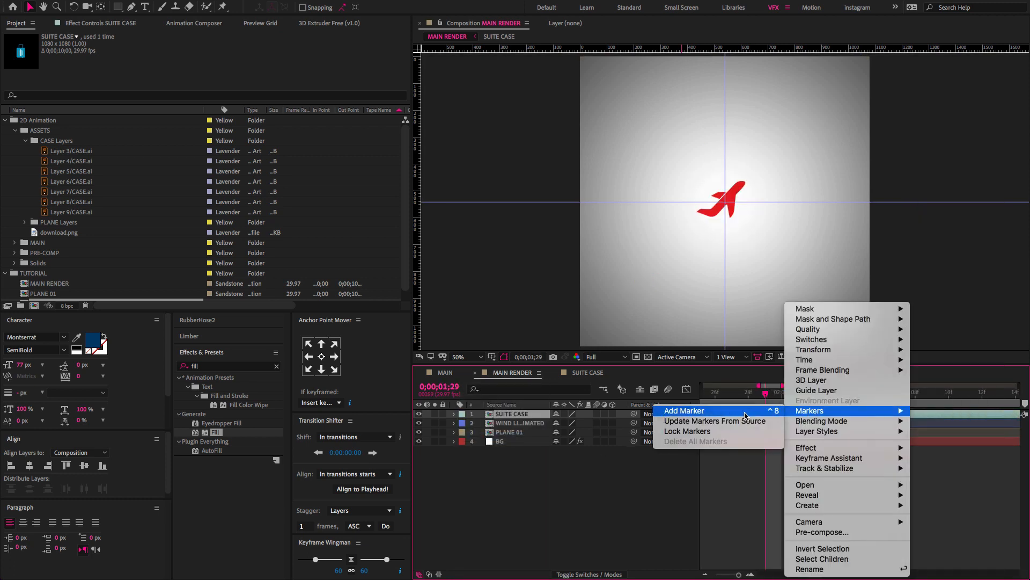
click(765, 413)
right_click(782, 422)
click(772, 419)
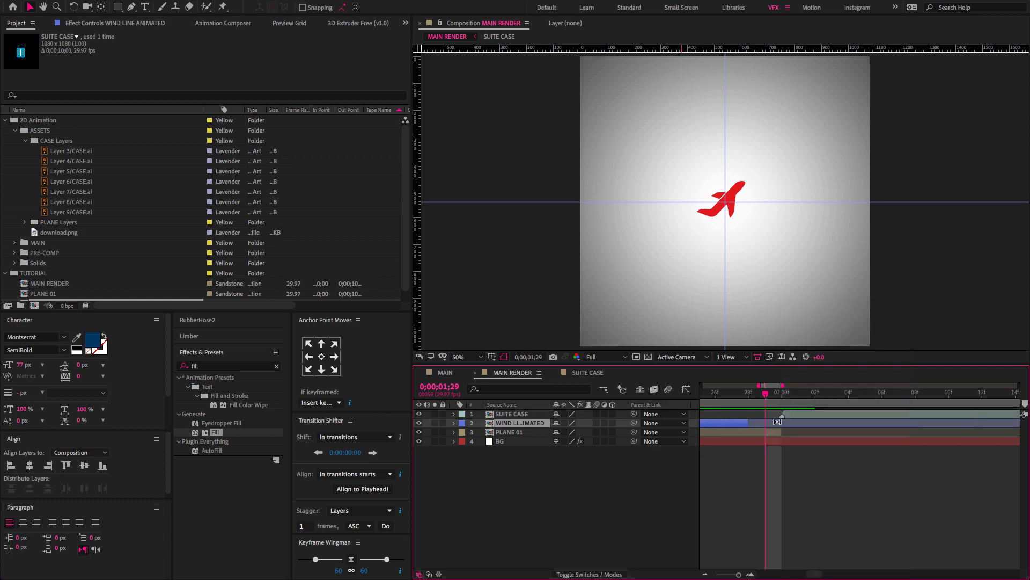
click(783, 395)
right_click(782, 417)
click(783, 427)
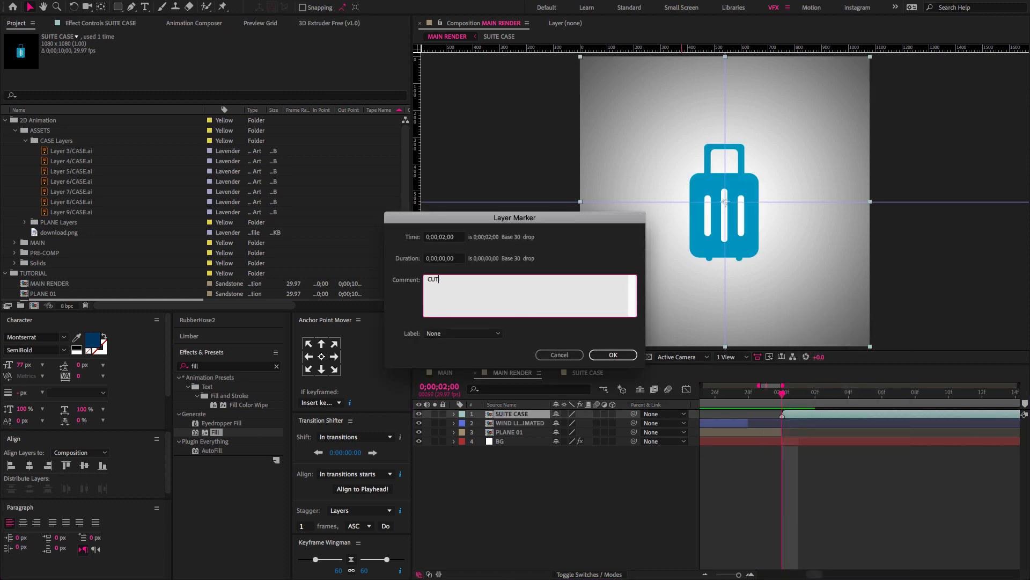
text(CUT)
click(602, 357)
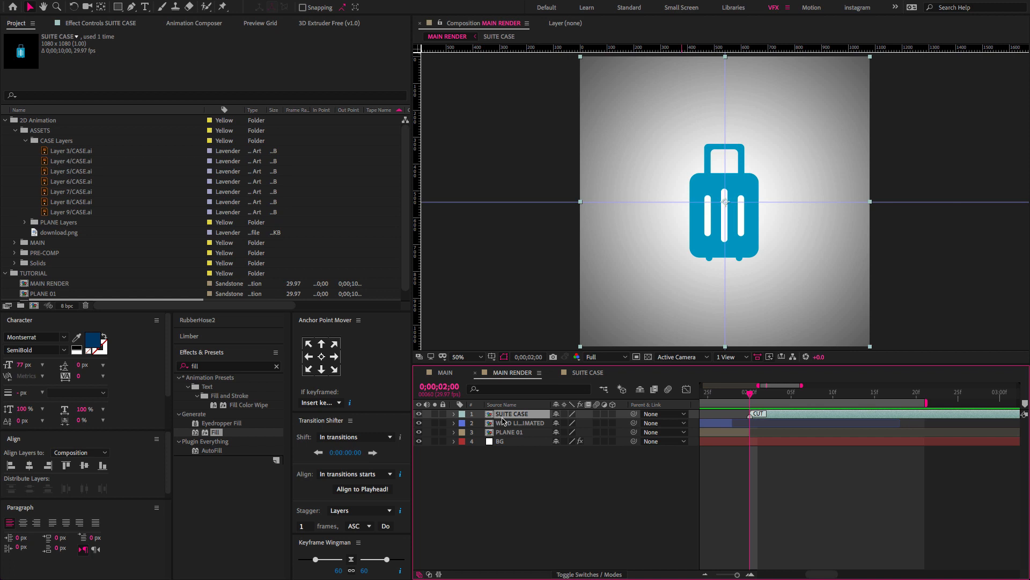
- Scale the SUITE CASE layer to 65%
key(s)
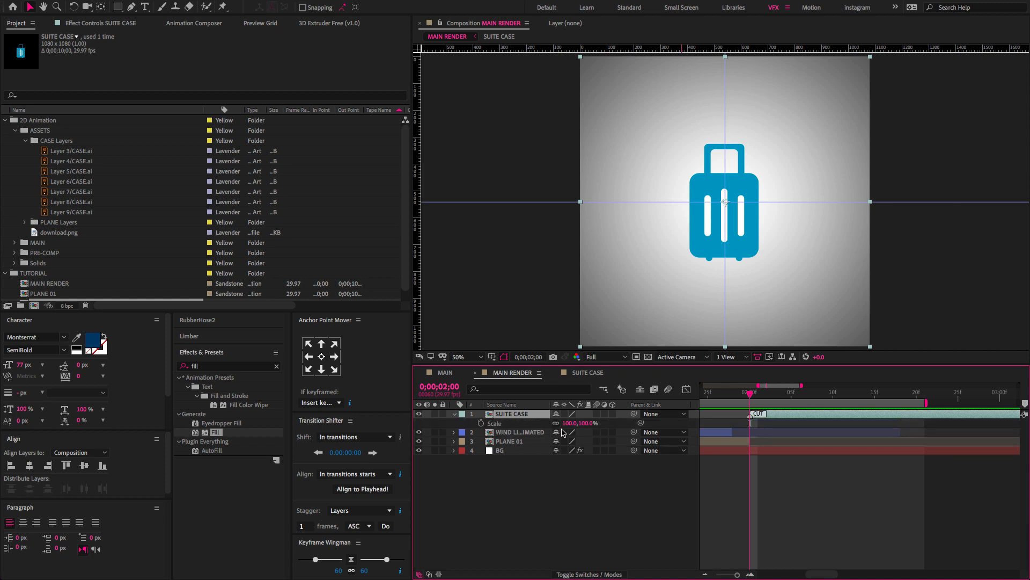
click(590, 423)
text(65)
key(Return)
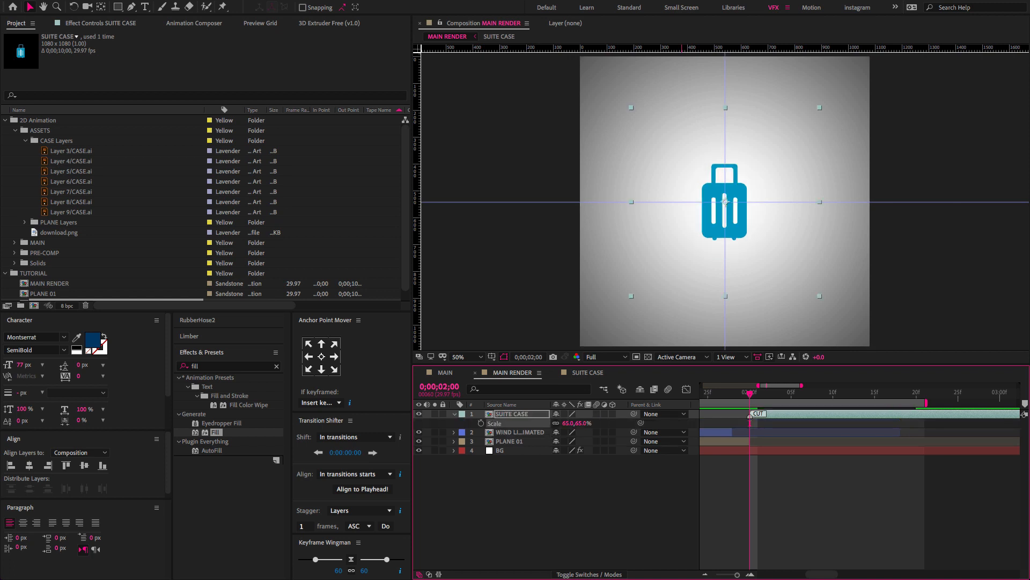
- Keyframe the SUITE CASE layer's Position at 0;00;02;00, 0;00;02;10 and 0;00;02;20
click(514, 415)
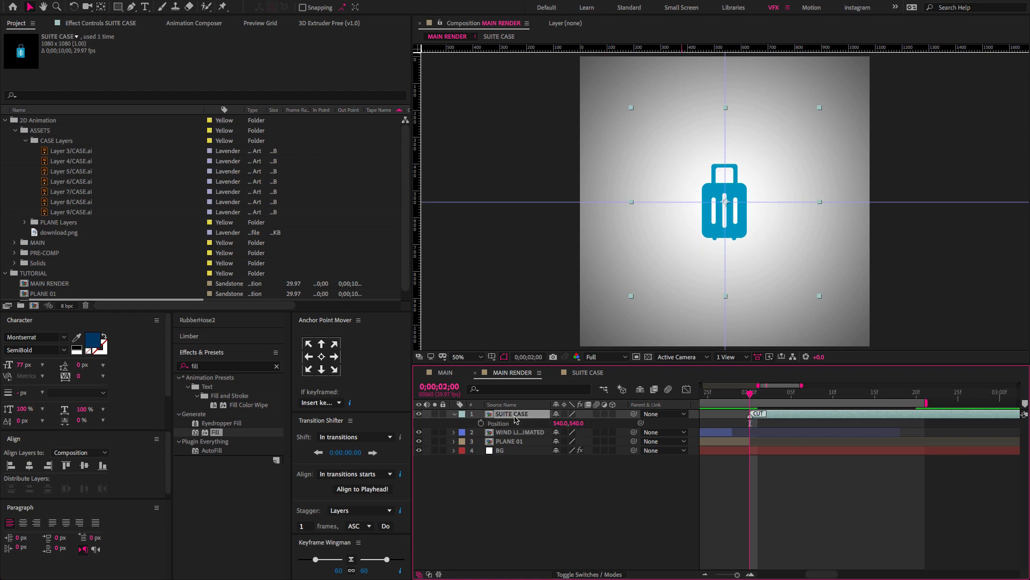
click(482, 424)
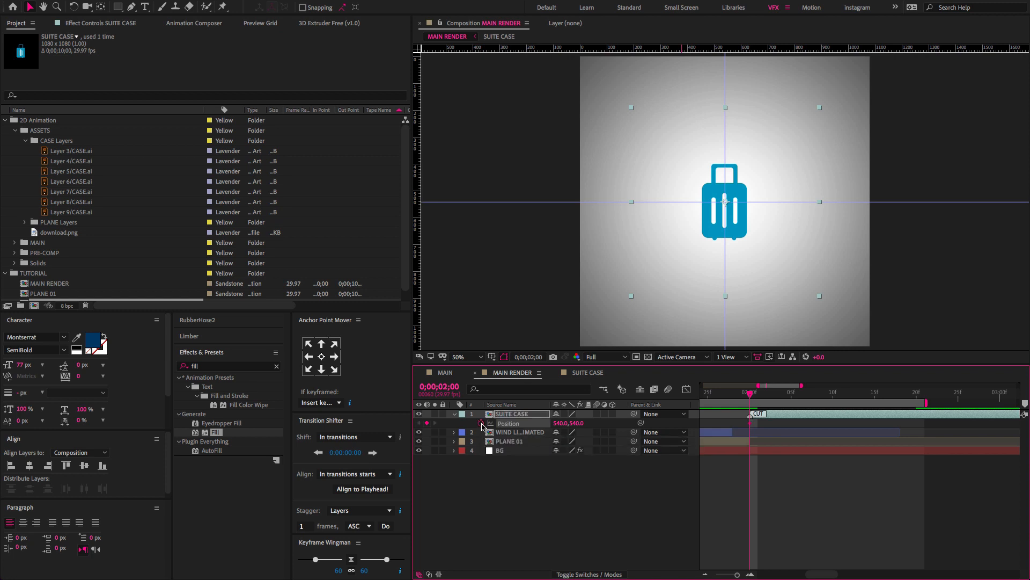
key(shift+Page_Down)
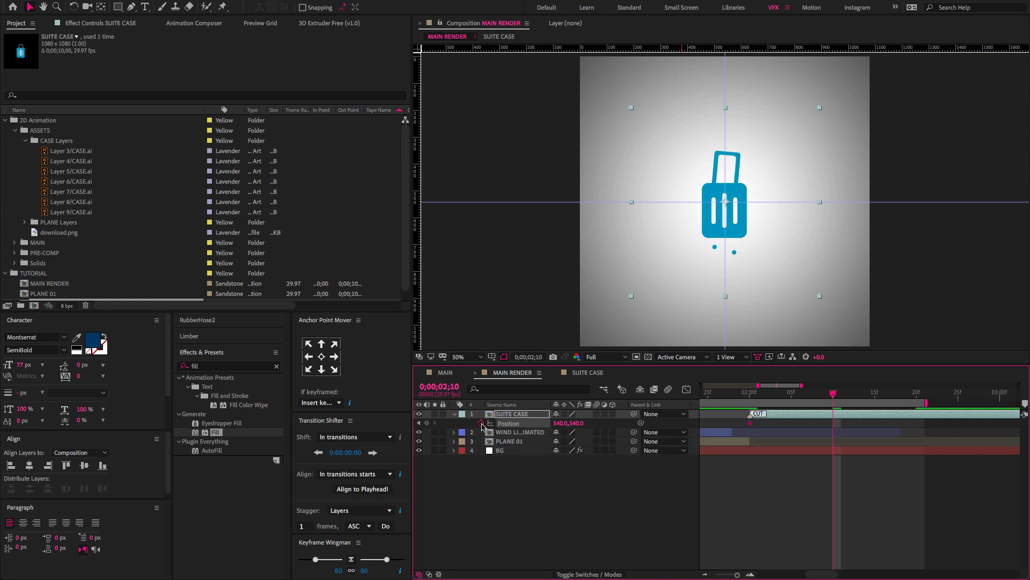
click(427, 423)
key(shift+Page_Down)
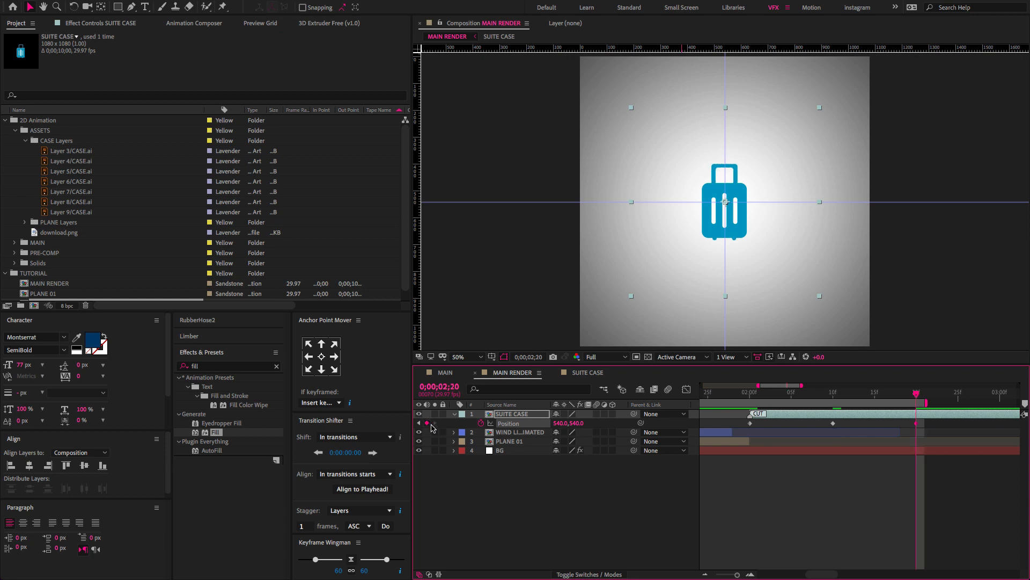
- Separate the suitcase's Position dimensions and raise it to a Y Position of 386 at the 0;00;02;10 keyframe
click(420, 424)
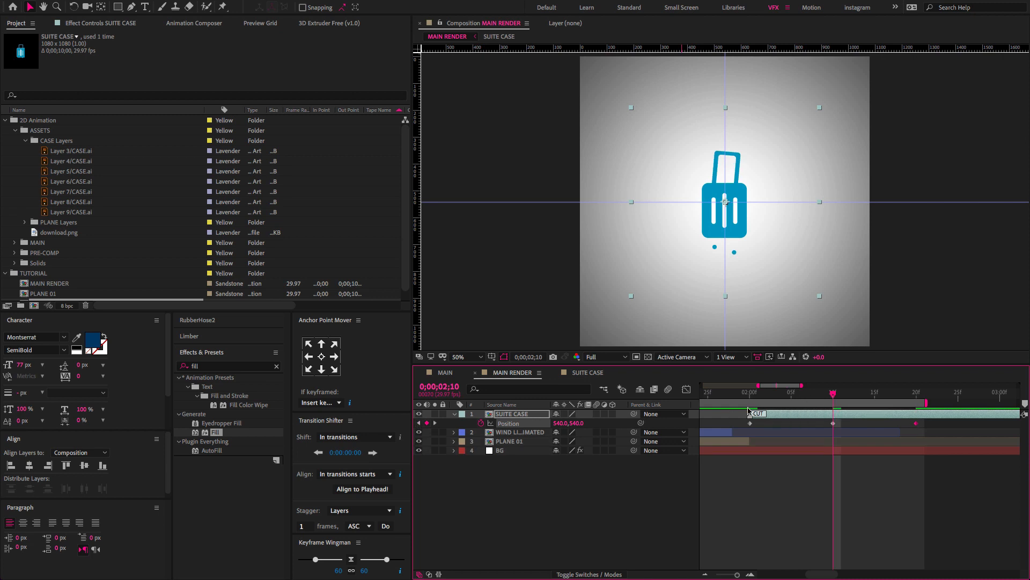
right_click(528, 426)
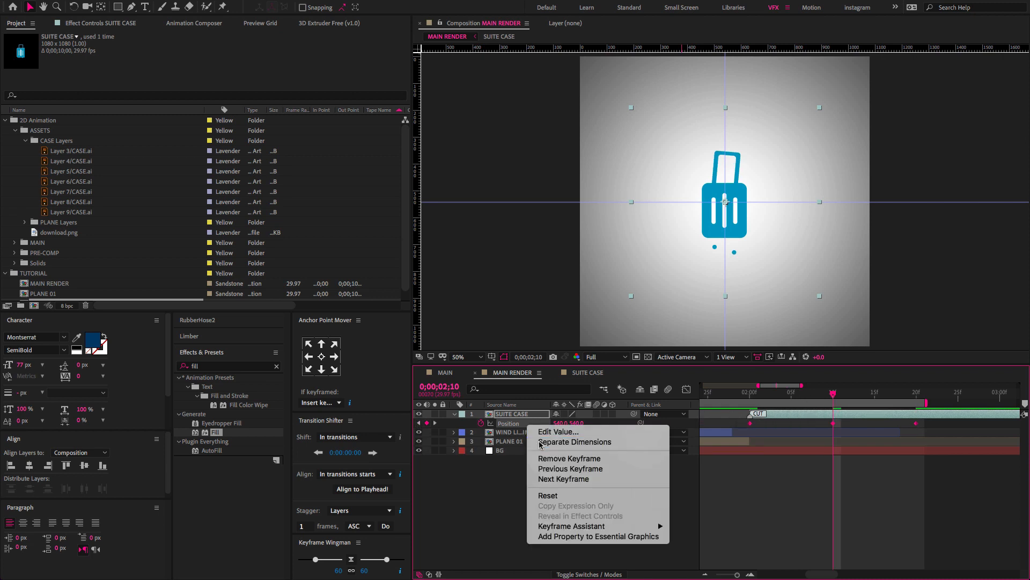
click(540, 443)
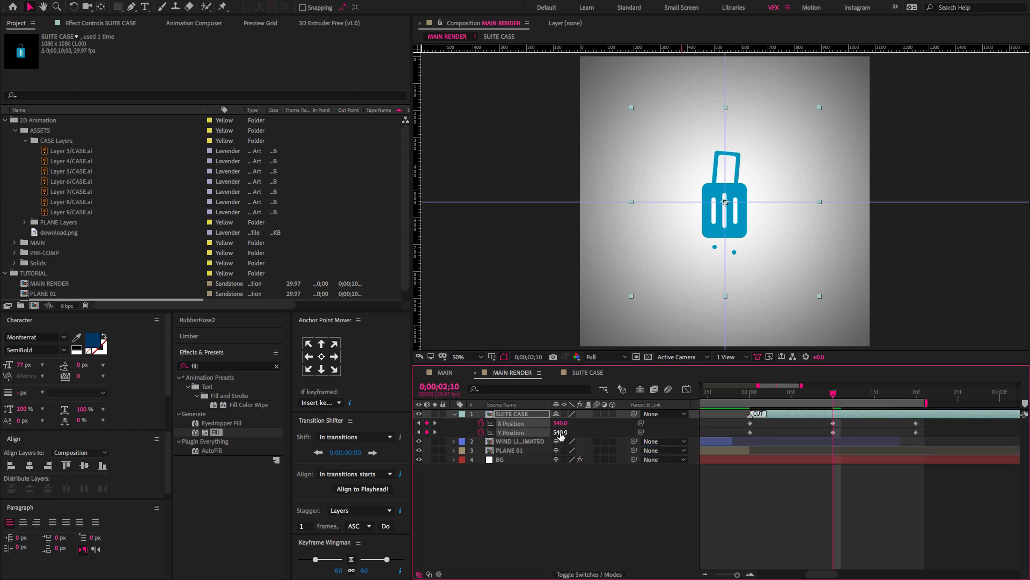
drag(558, 432, 476, 434)
- Apply Easy Ease to all of the suitcase's X and Y Position keyframes
drag(742, 394, 718, 397)
click(705, 431)
key(minus)
scroll(872, 477, right, 5)
drag(953, 482, 764, 422)
key(F9)
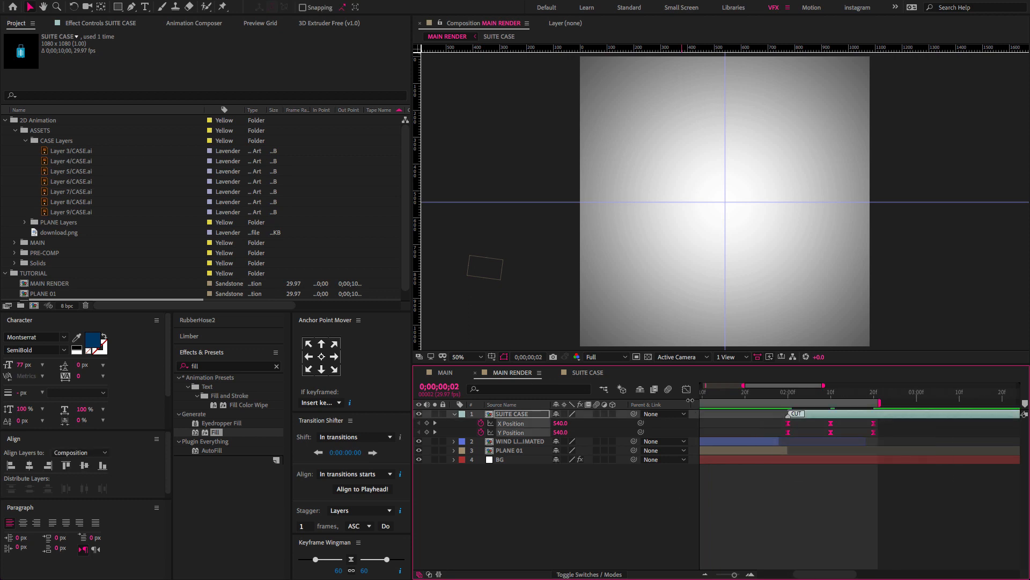
- Reshape the suitcase's Position speed curves around the middle keyframe and play back the jump
click(687, 391)
drag(846, 475, 859, 454)
click(780, 393)
key(space)
key(shift+F3)
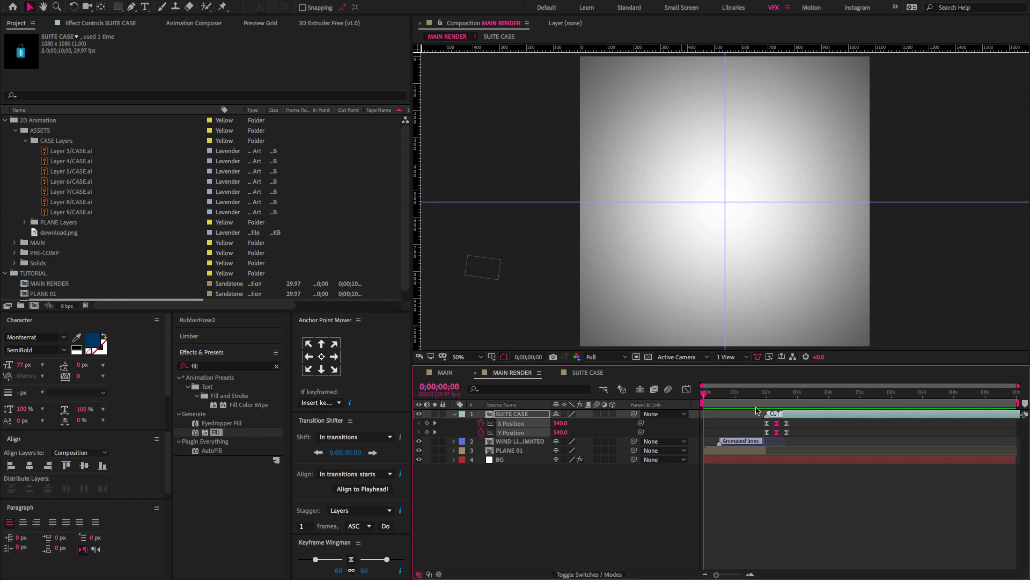
- End the work area just past 3 seconds and preview the MAIN RENDER animation from the start
click(798, 396)
key(n)
key(space)
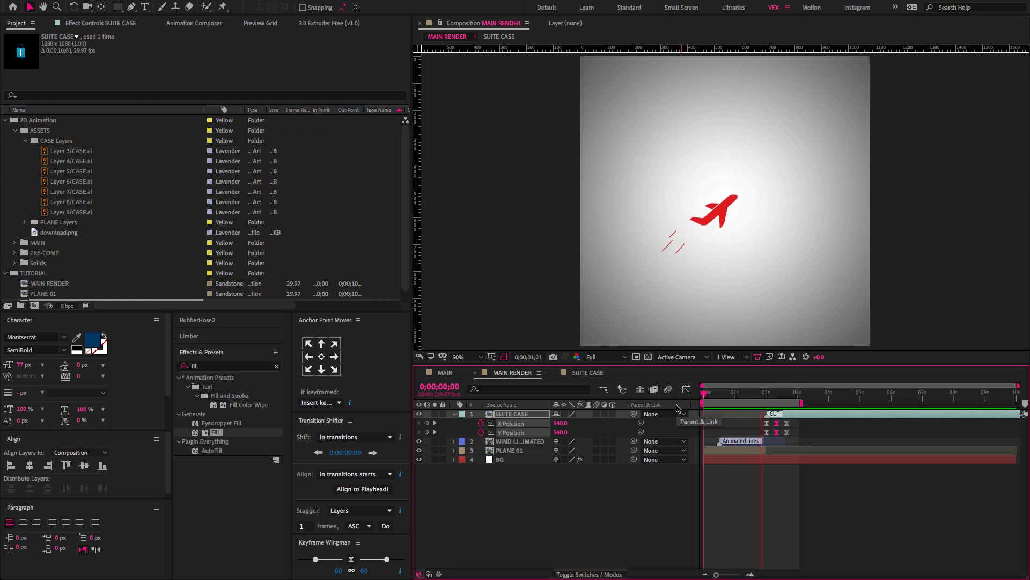
- Shorten the work area to end just after the suitcase's last Position keyframe at 0;00;02;20
click(767, 395)
key(equal)
key(equal)
click(763, 396)
drag(897, 404, 856, 415)
- Keyframe the SUITE CASE layer's Scale at 0;00;02;00, 0;00;02;10 and 0;00;02;20
click(523, 417)
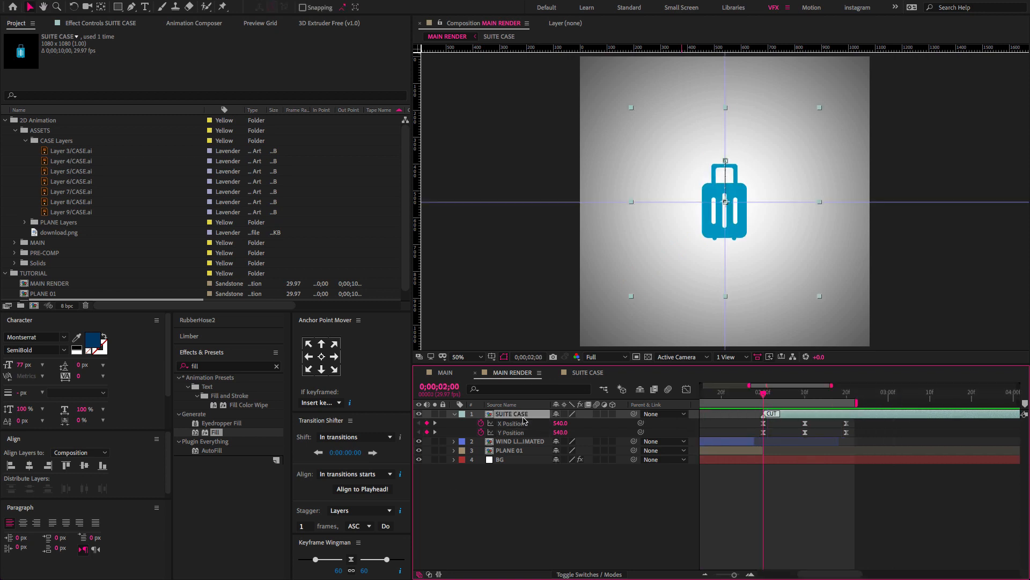
key(shift+s)
click(481, 442)
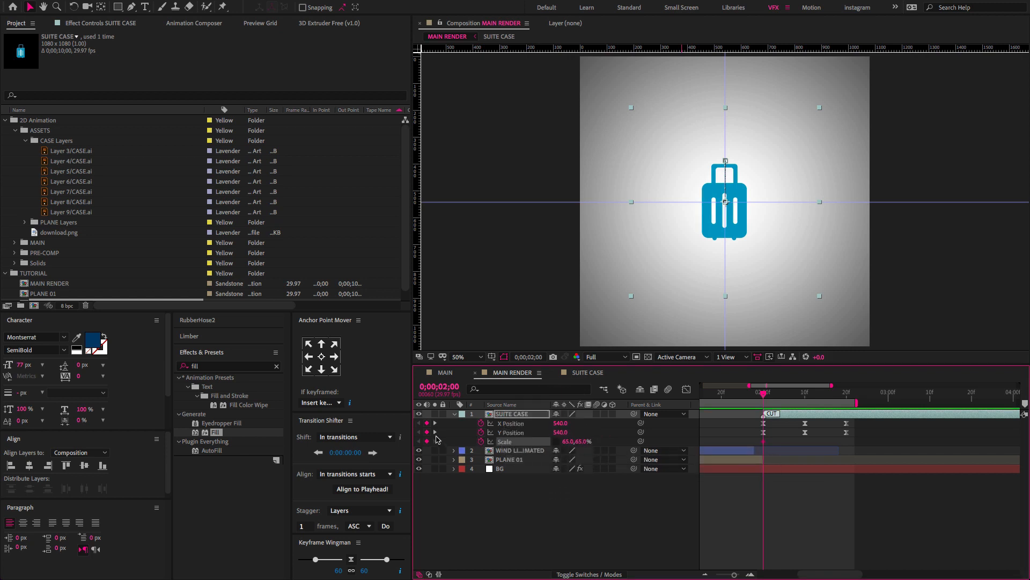
key(k)
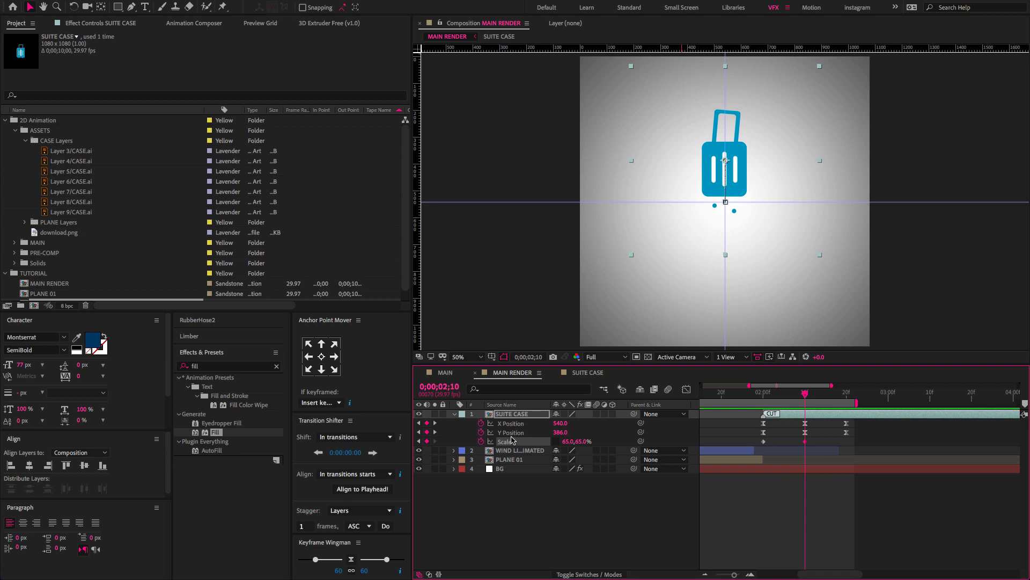
click(435, 432)
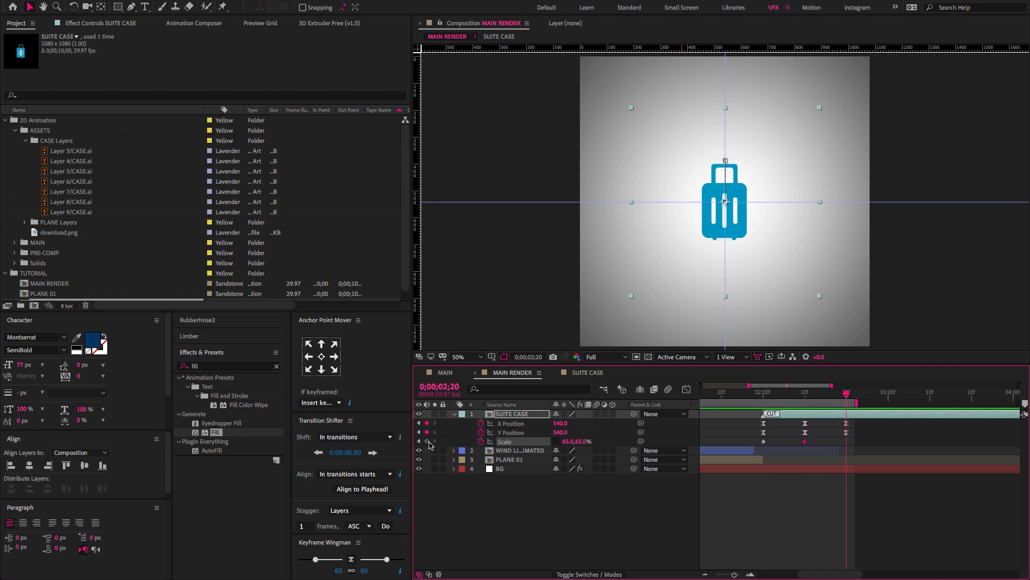
- Squash the suitcase to a Scale of 83, 56% at 0;00;02;00 and readjust its Scale at 0;00;02;10
click(419, 441)
click(419, 441)
mouse_move(565, 441)
mouse_down()
mouse_move(591, 448)
mouse_move(583, 444)
mouse_up()
drag(763, 393, 805, 394)
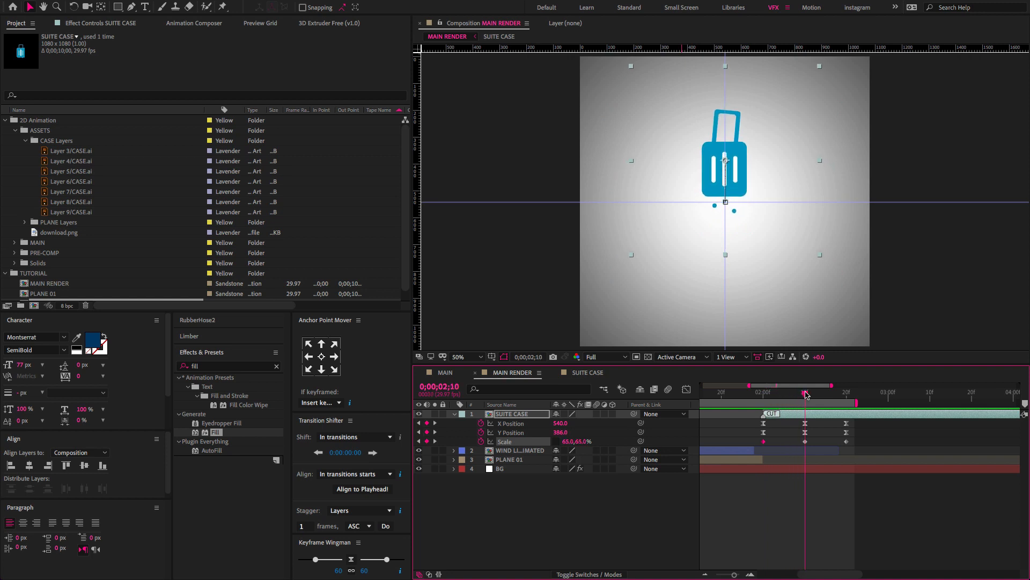
drag(573, 445, 591, 438)
- Set the suitcase's Scale to 83, 56% at the 0;00;02;20 keyframe
drag(762, 396, 847, 403)
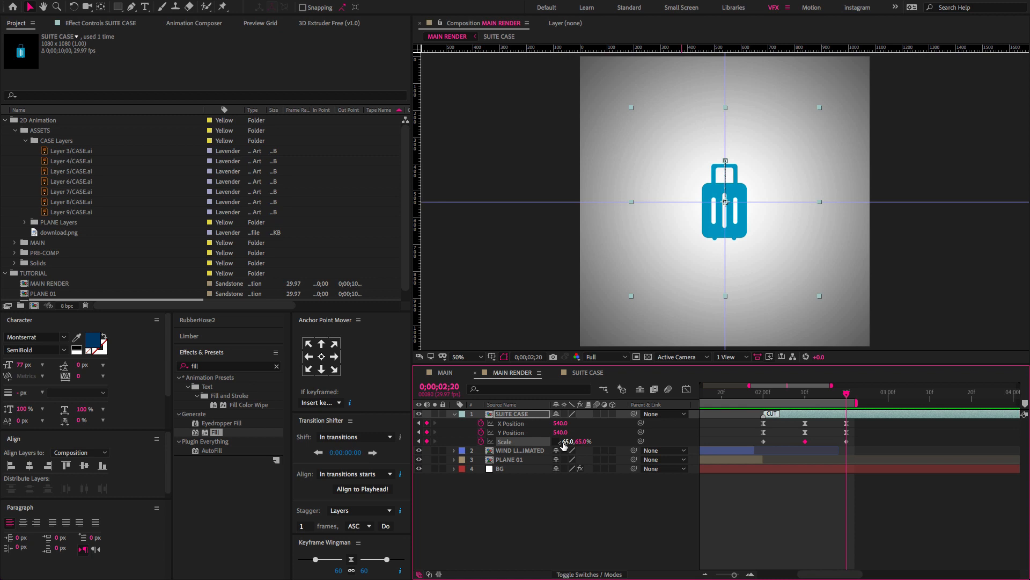
click(564, 441)
text(83)
key(Tab)
text(56)
key(Return)
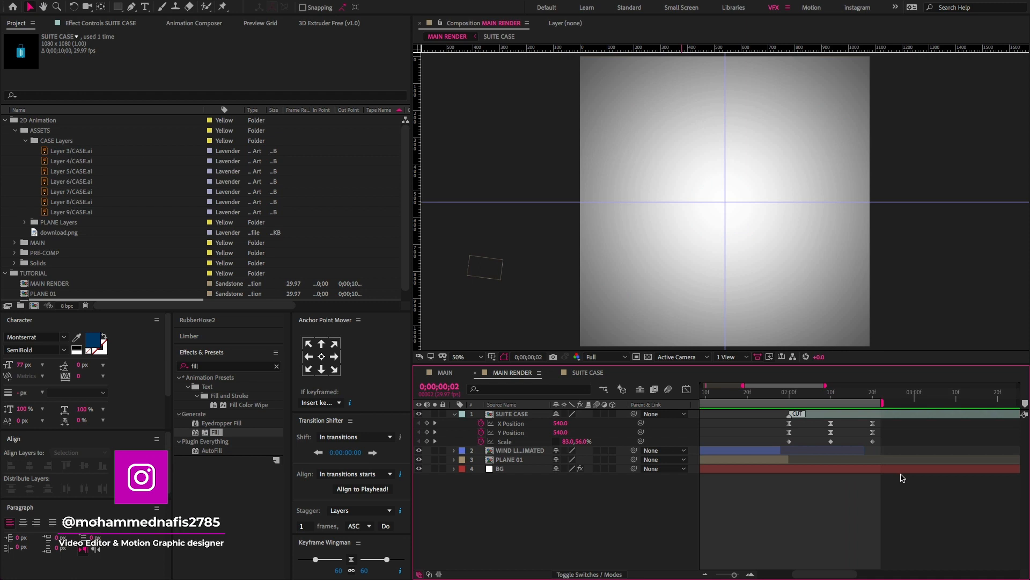
- Select the suitcase's three Scale keyframes and reshape their speed curve
drag(906, 483, 778, 441)
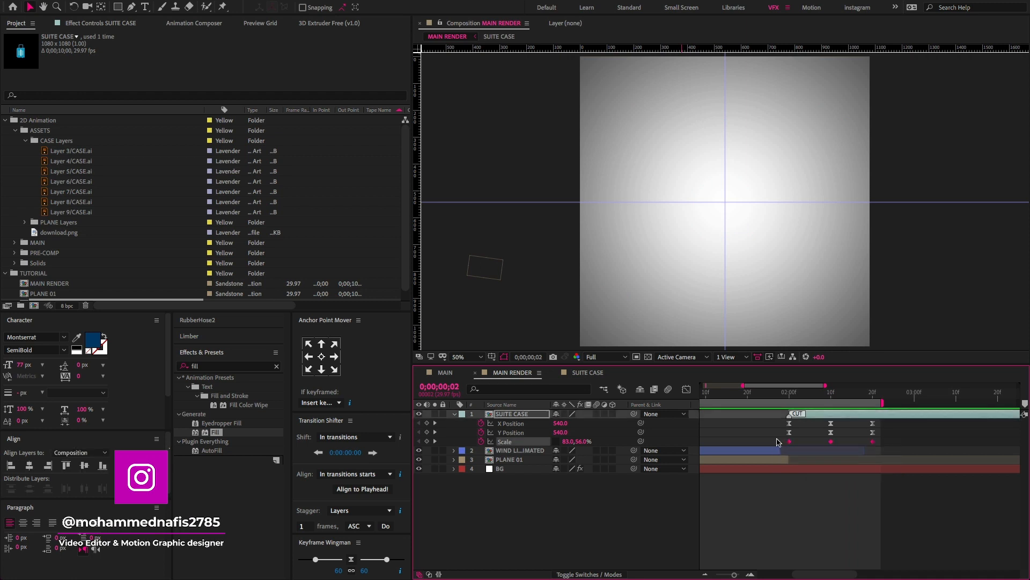
key(shift+F3)
mouse_move(852, 474)
mouse_down()
mouse_move(814, 489)
mouse_move(801, 482)
mouse_move(840, 460)
mouse_move(855, 461)
mouse_move(797, 481)
mouse_move(864, 490)
mouse_up()
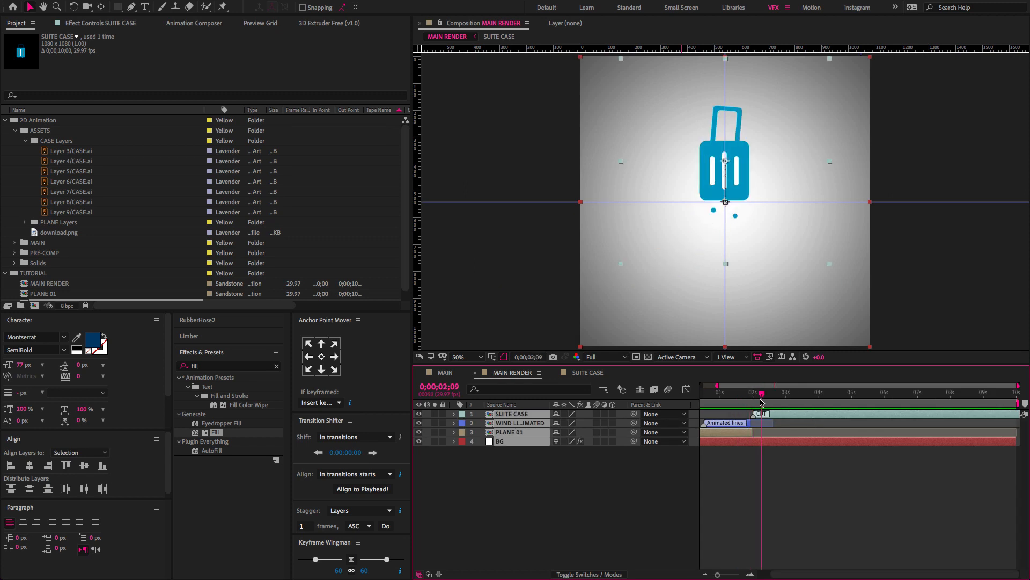
- Trim the end of the SUITE CASE layer to 0;00;02;20
drag(763, 405, 777, 404)
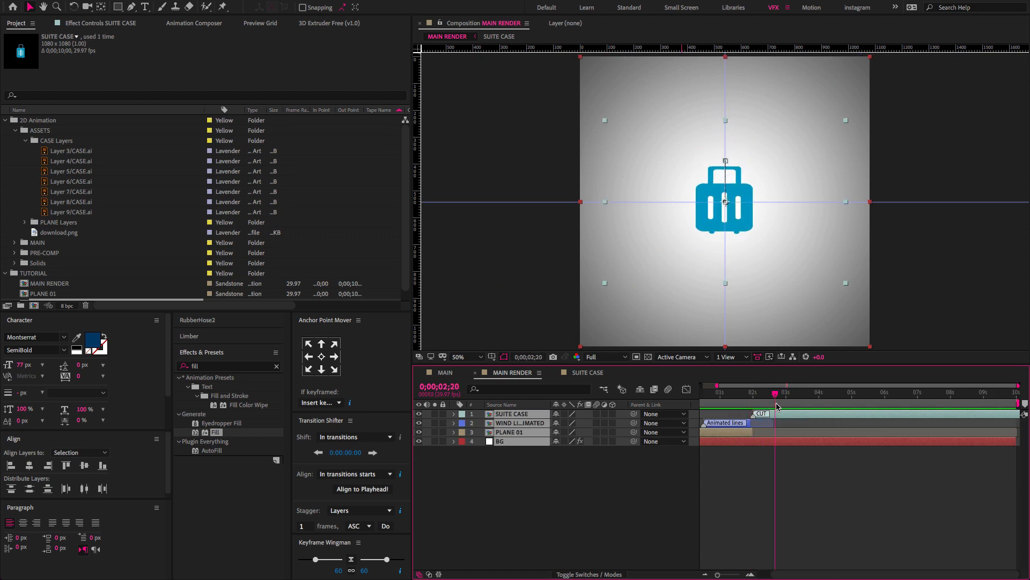
click(776, 474)
click(782, 416)
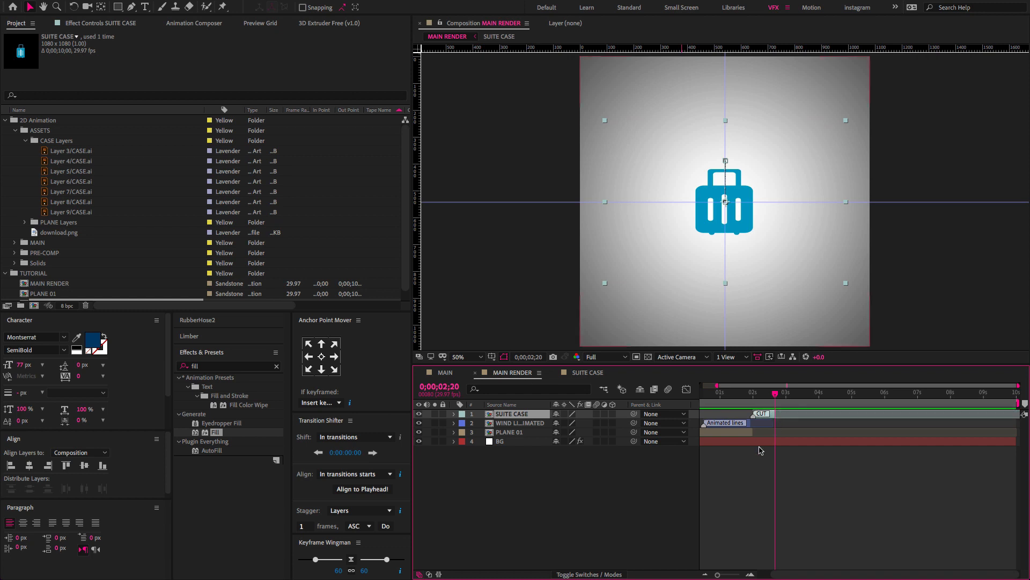
click(582, 457)
- Lock the BG layer and end the work area at 0;00;02;20
click(443, 441)
key(n)
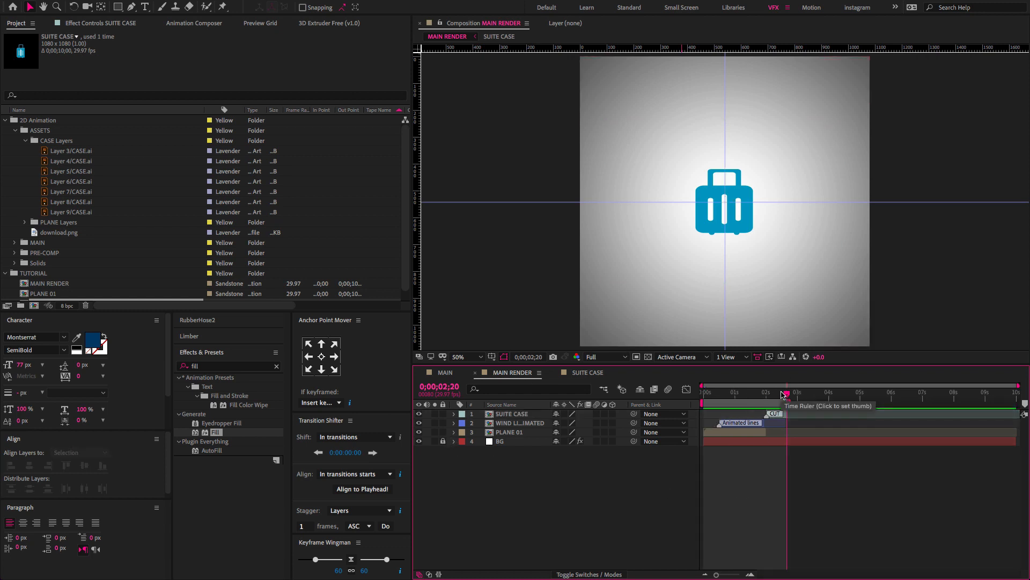
key(Home)
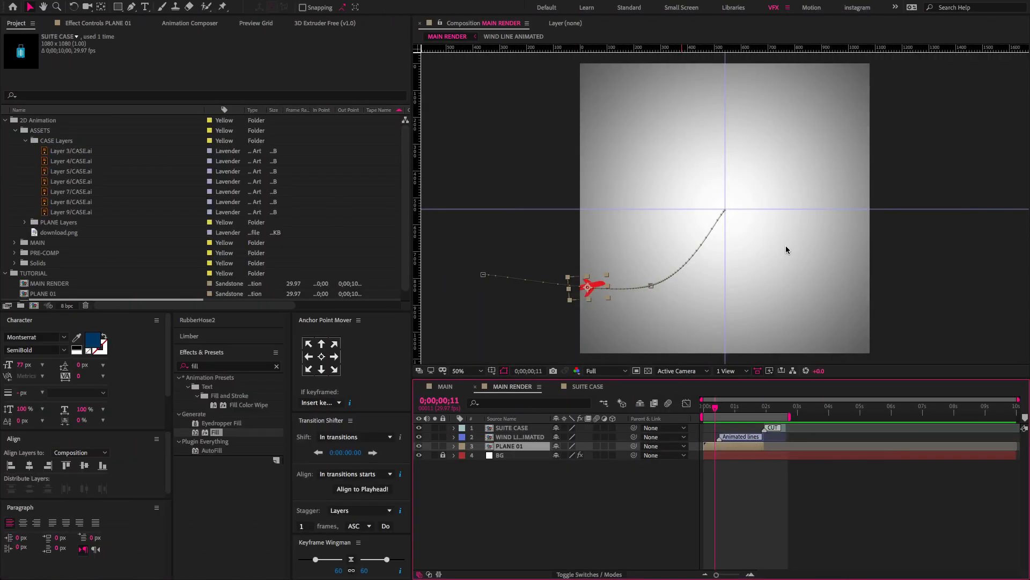
- Examine the logo's entrance around 0;00;02;16 in the MAIN composition, then return to MAIN RENDER and close the SUITE CASE timeline
click(445, 386)
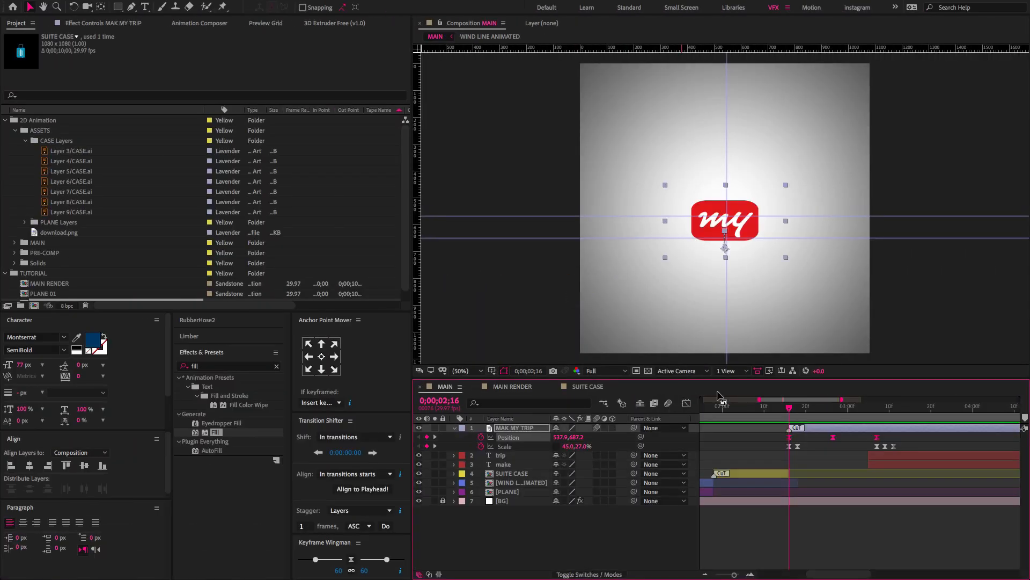
drag(745, 408, 799, 417)
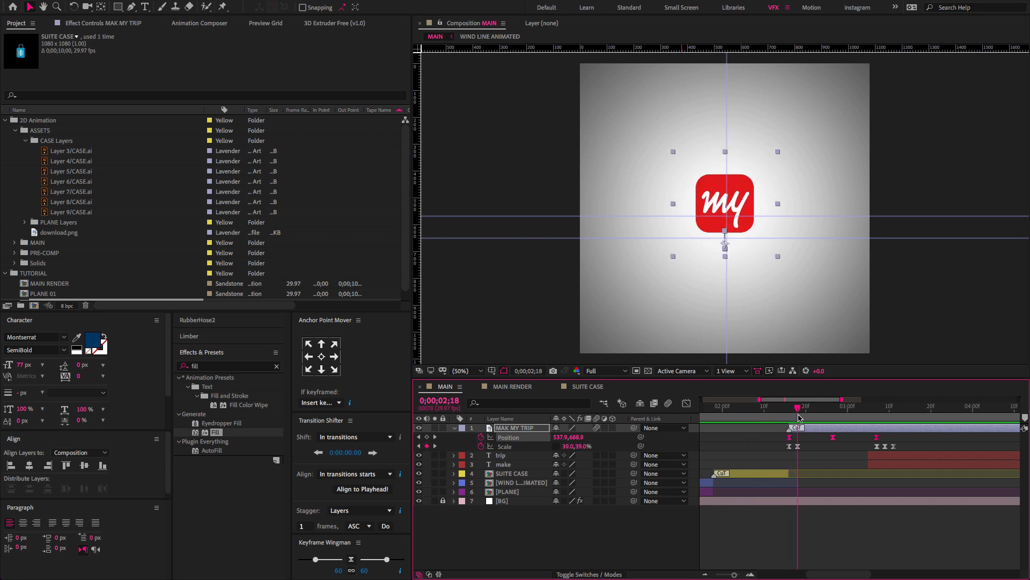
click(579, 391)
click(540, 386)
click(555, 386)
- Extend the work area to the composition's end and add download.png above SUITE CASE, starting at about 0;00;02;19
drag(711, 410, 1018, 417)
click(26, 142)
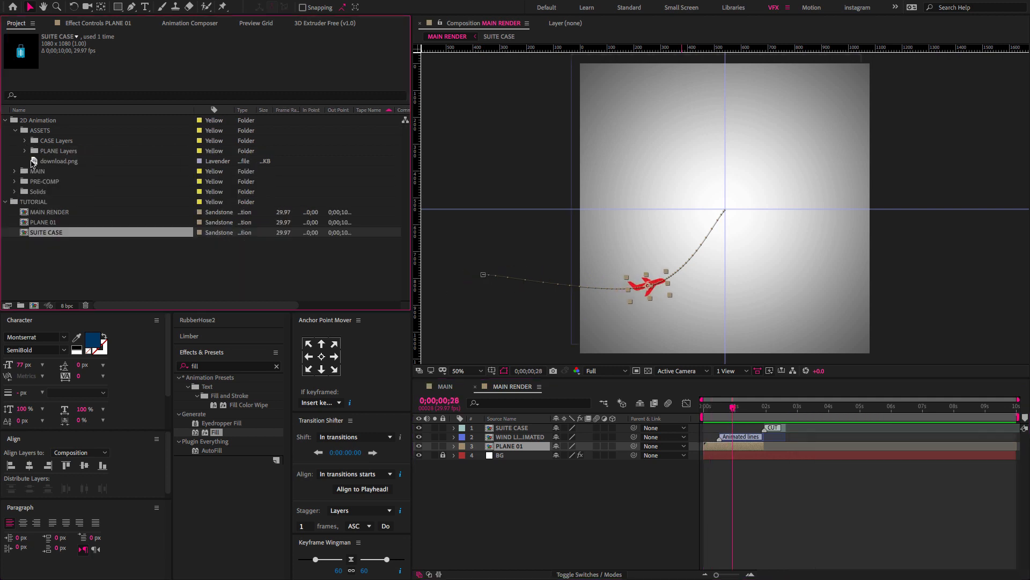
click(34, 163)
drag(34, 163, 535, 428)
drag(719, 430, 799, 430)
click(783, 409)
key(equal)
key(equal)
key(equal)
key(equal)
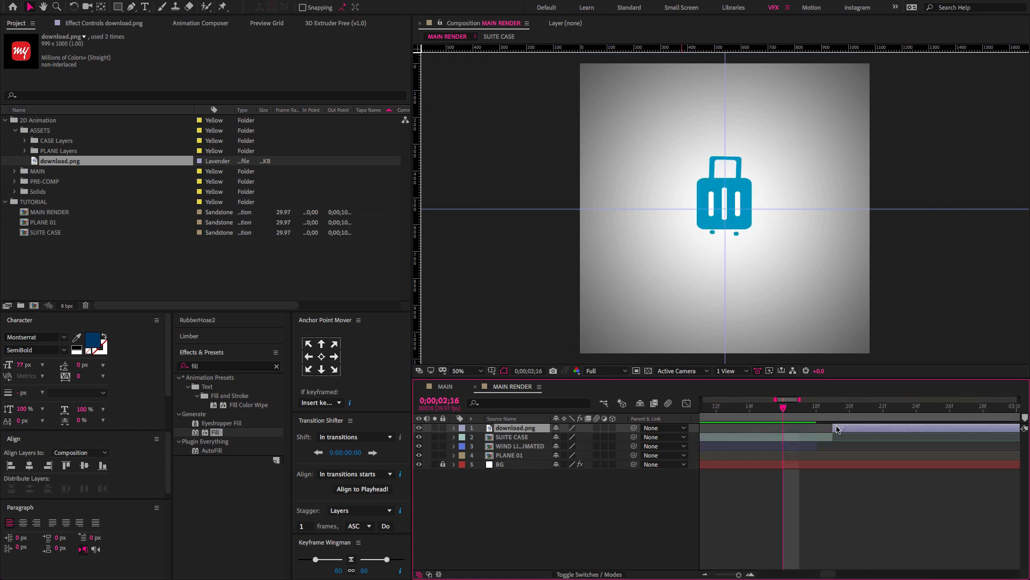
- Start the download.png layer at 0;00;02;17 and add a layer marker with the comment CUT there
right_click(838, 428)
mouse_move(858, 411)
click(746, 411)
right_click(785, 434)
click(802, 435)
text(CUT)
click(612, 354)
mouse_move(790, 404)
mouse_down()
mouse_move(817, 428)
mouse_move(767, 409)
mouse_move(800, 409)
mouse_up()
- Scale the download.png logo to 39%
key(s)
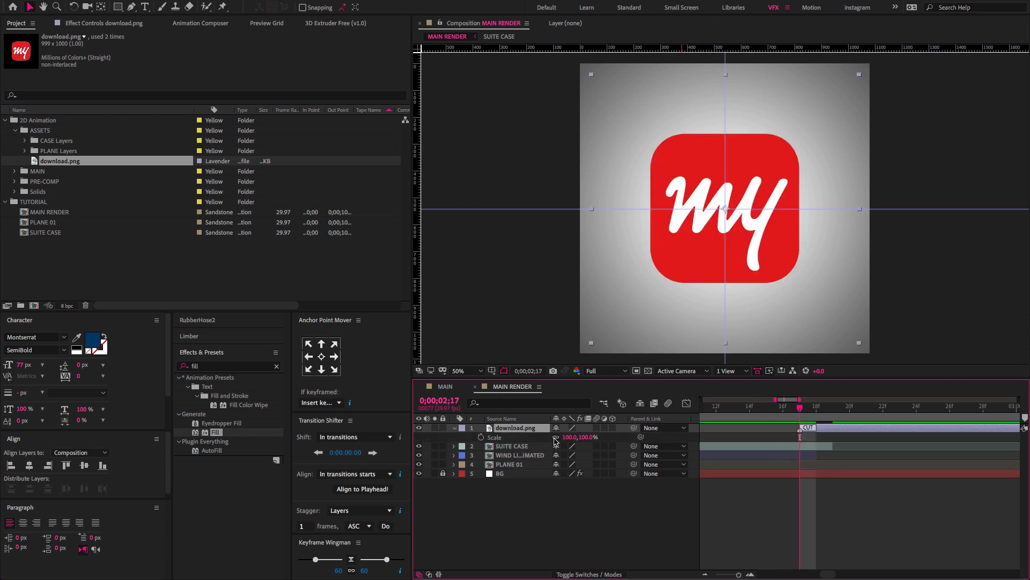
click(588, 437)
text(39)
key(Return)
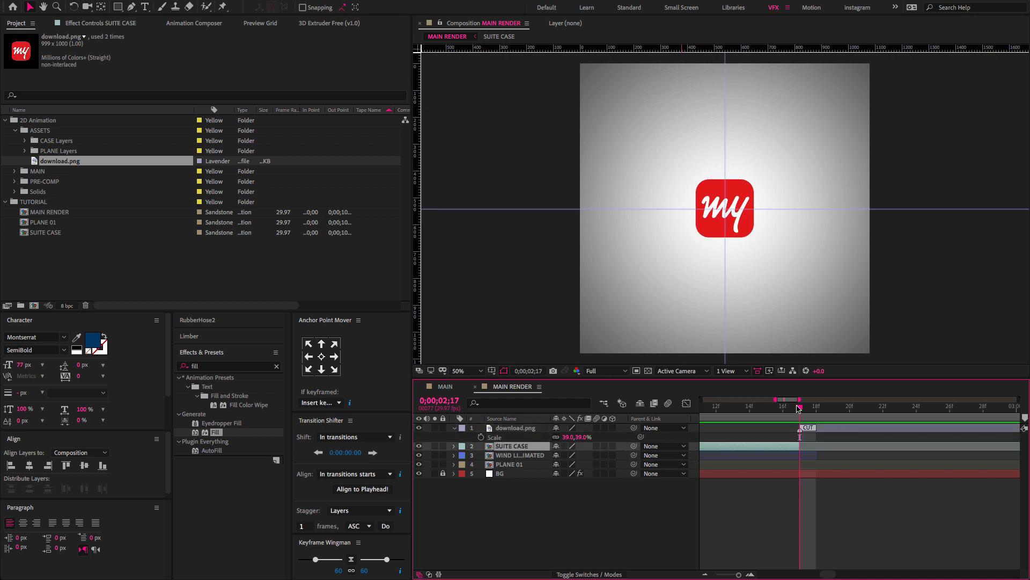
- Keyframe download.png's Position at 0;00;02;17, 0;00;02;27 and 0;00;03;07, raising the middle keyframe to 540, 419
click(523, 429)
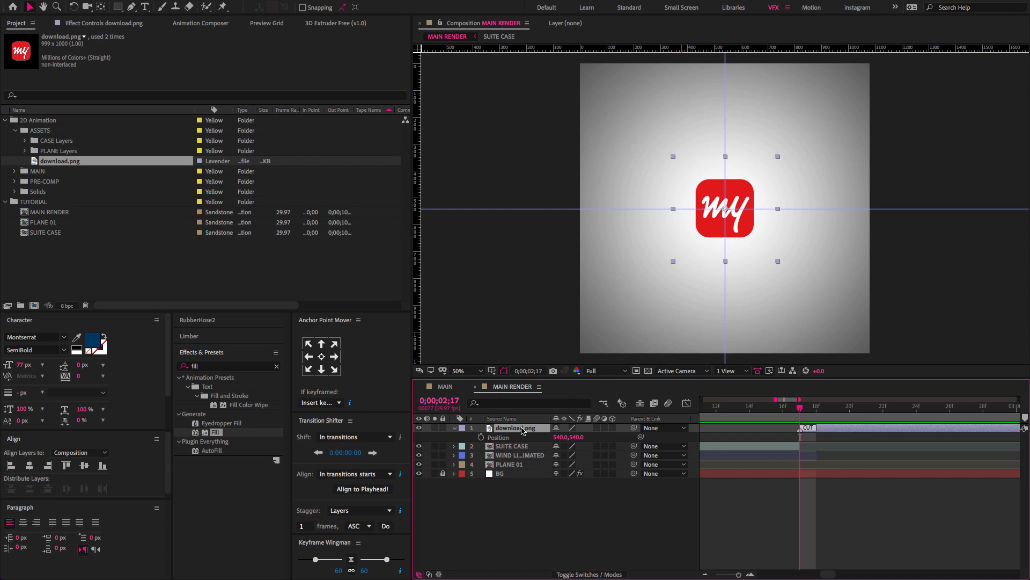
click(481, 438)
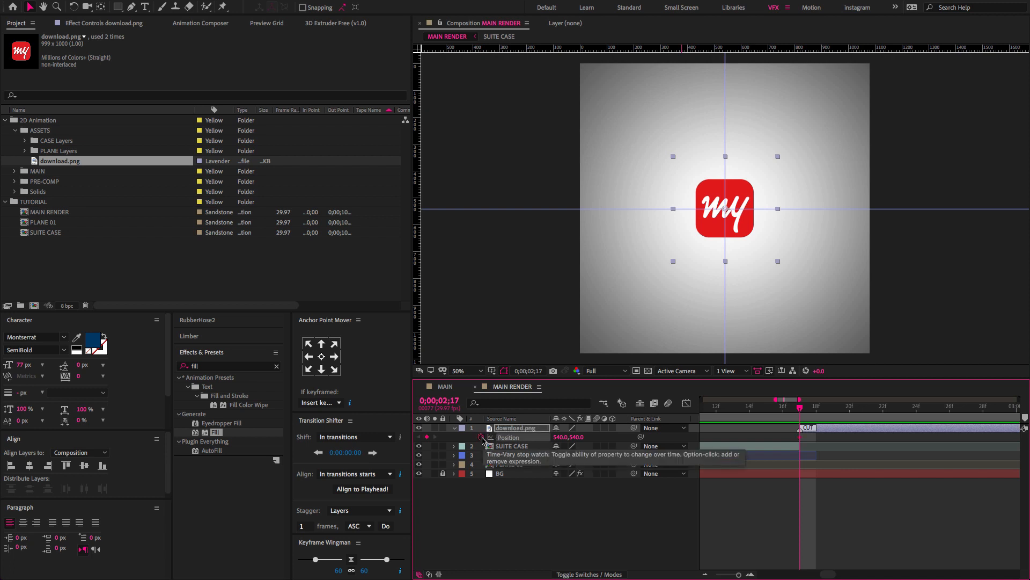
key(minus)
key(minus)
key(shift+Page_Down)
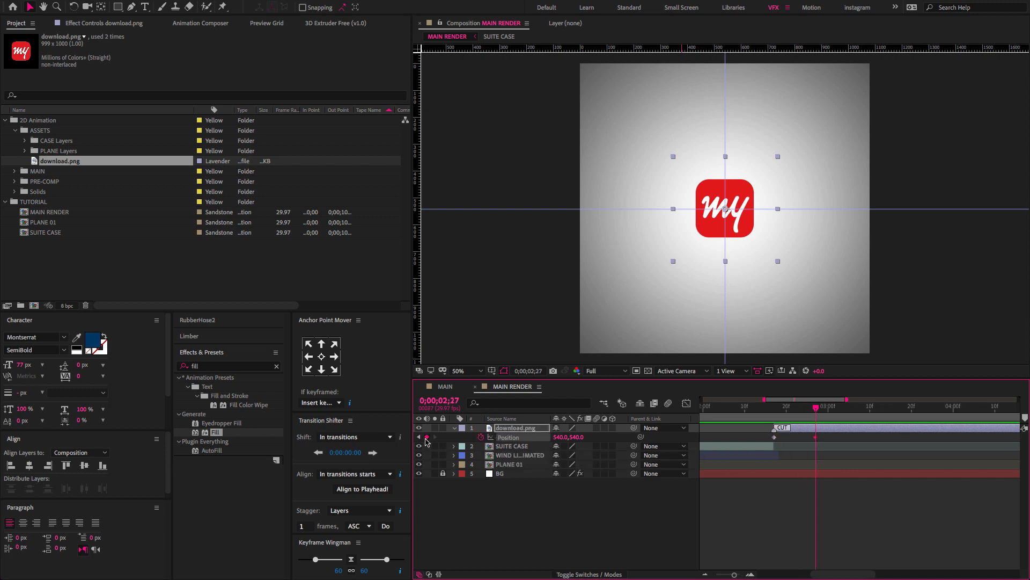
key(shift+Page_Down)
click(419, 437)
drag(573, 440, 498, 447)
- Ease the download.png Position keyframes, adjust their curve in the Graph Editor and preview the logo's jump
drag(912, 500, 760, 435)
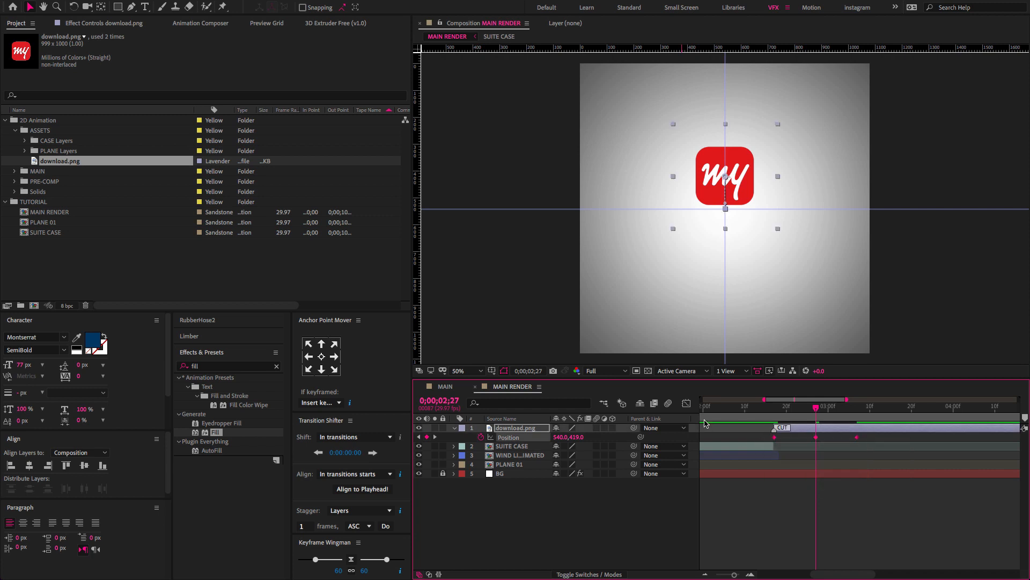
click(687, 403)
mouse_move(830, 531)
mouse_down()
mouse_move(794, 544)
mouse_move(836, 544)
mouse_up()
key(space)
mouse_move(774, 405)
mouse_down()
mouse_move(802, 407)
mouse_move(782, 406)
mouse_up()
click(686, 403)
key(j)
- Reveal download.png's Scale and add Scale keyframes at 0;00;02;17 and 0;00;02;19
click(505, 428)
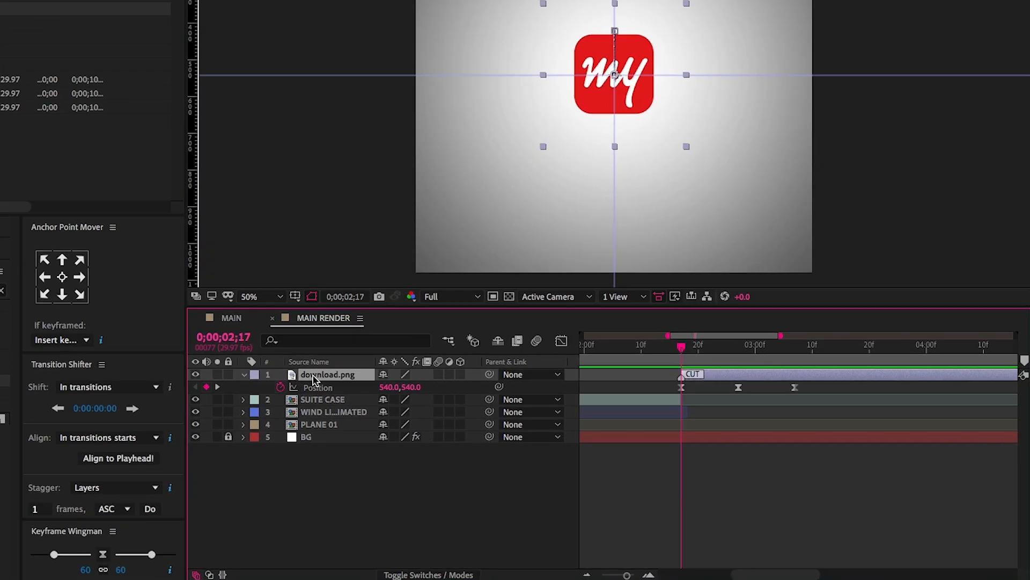
key(shift+s)
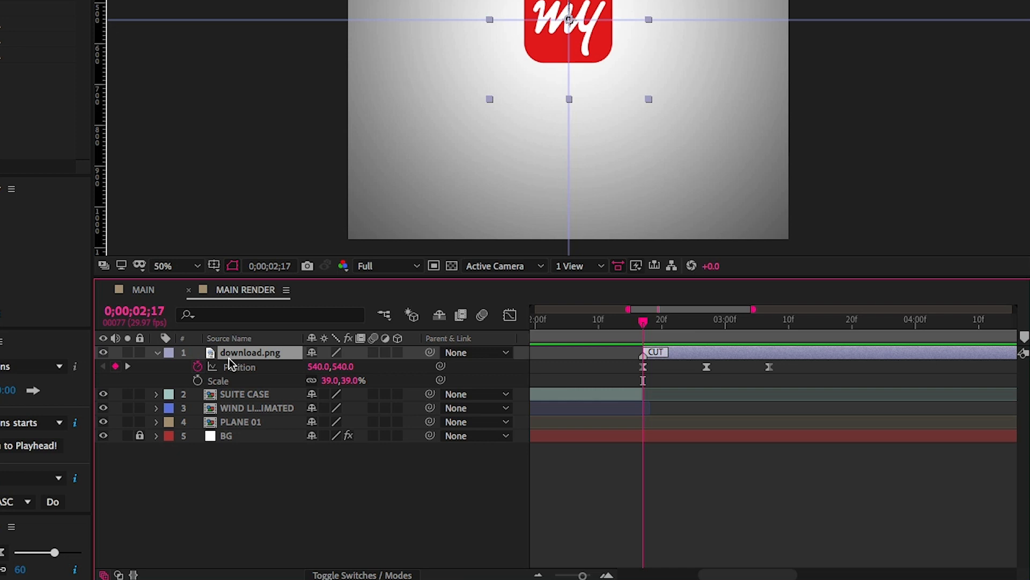
click(197, 380)
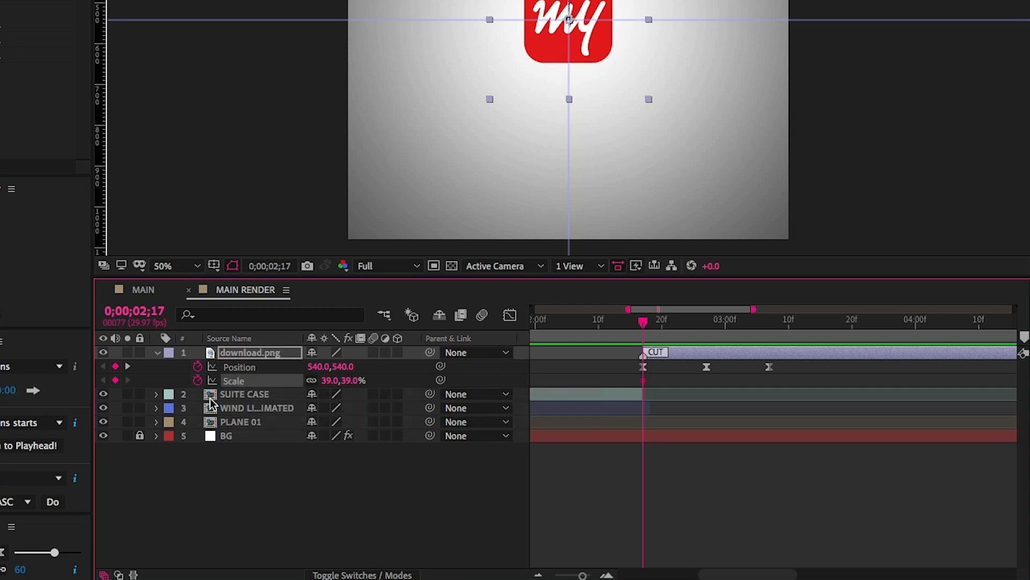
key(Page_Down)
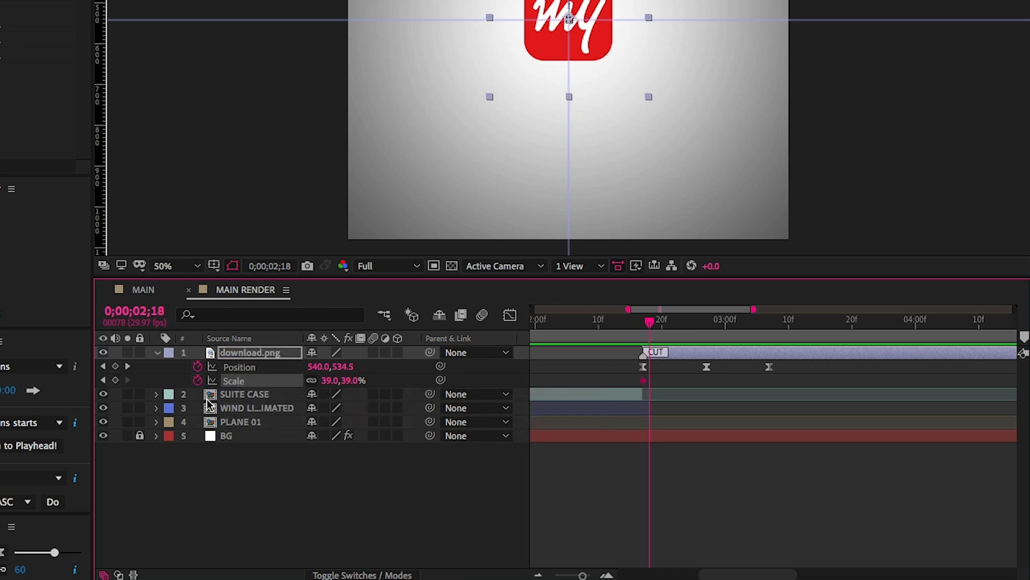
key(Page_Down)
click(115, 380)
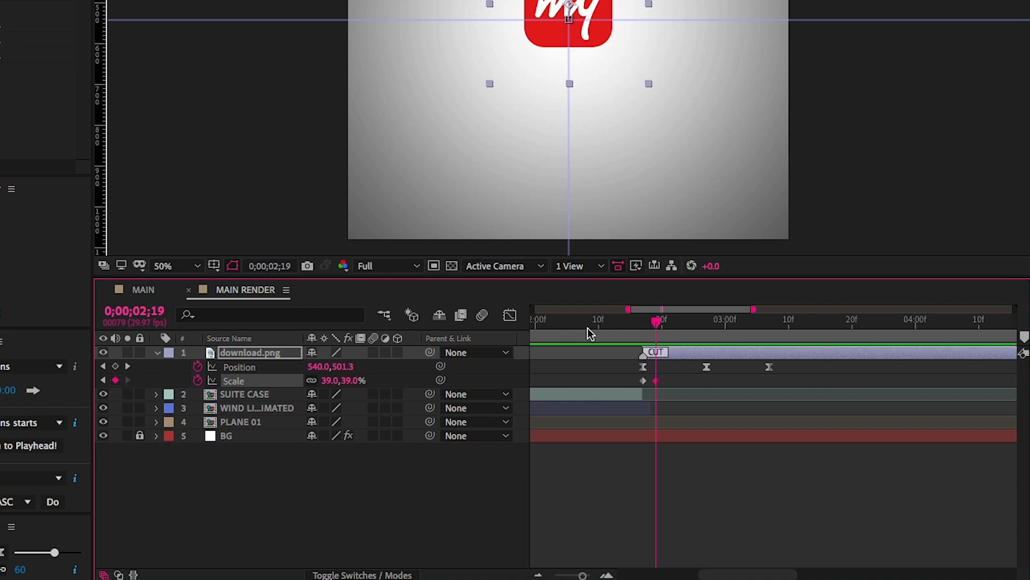
- Add further download.png Scale keyframes at 0;00;03;07, 0;00;03;09 and 0;00;03;11
drag(679, 321, 767, 337)
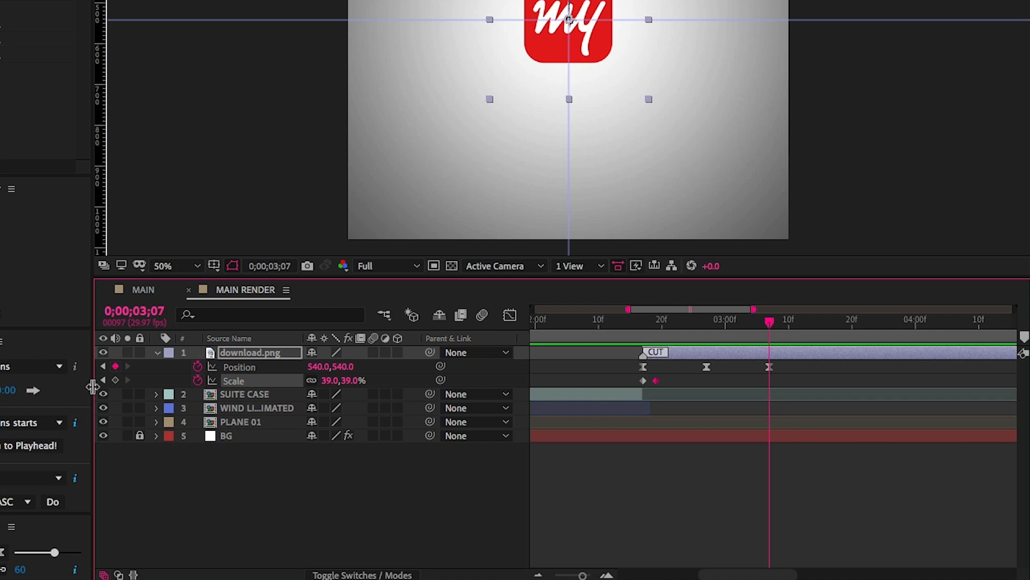
key(Page_Down)
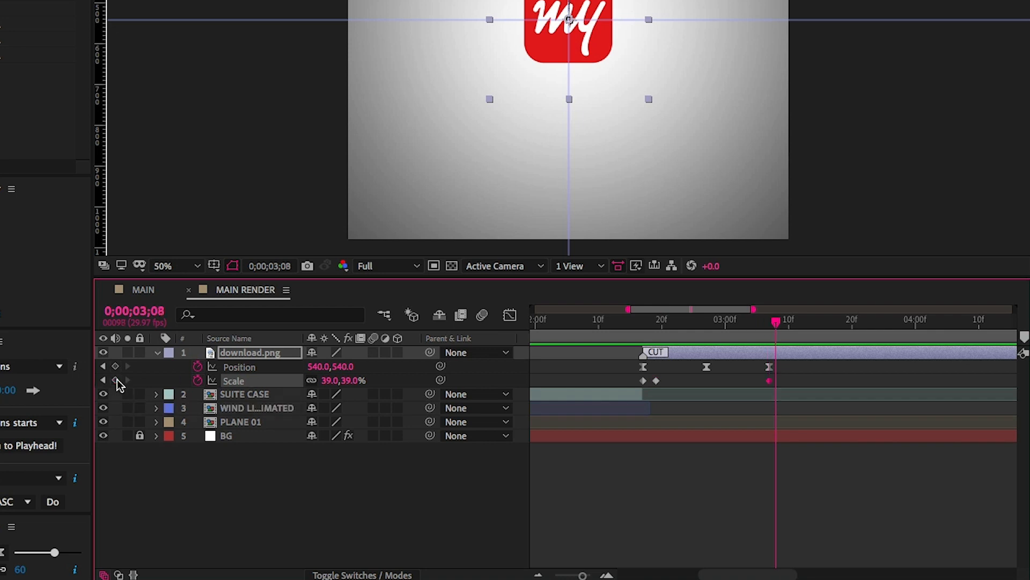
key(Page_Down)
click(116, 380)
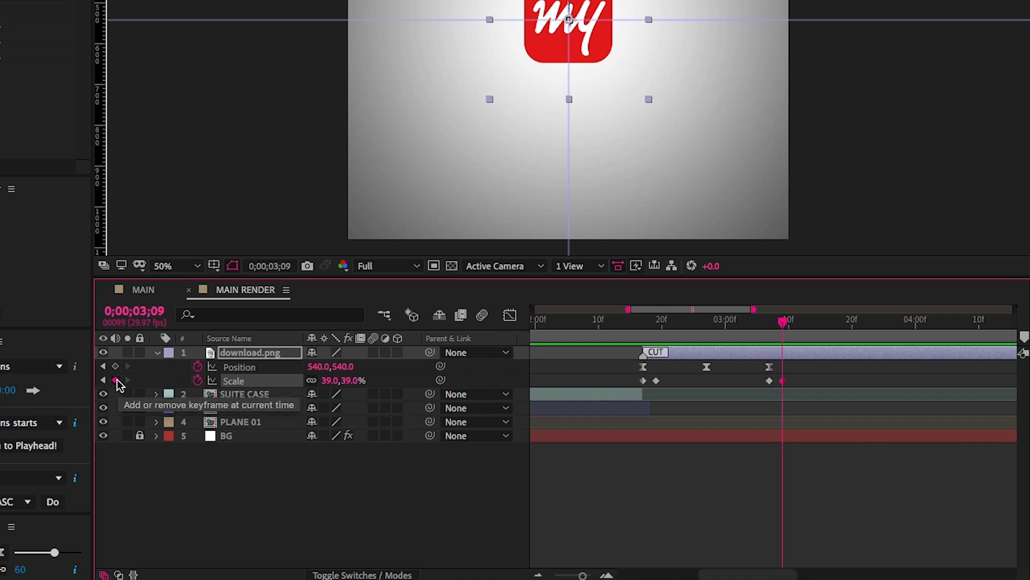
key(Page_Down)
key(Page_Down)
click(117, 380)
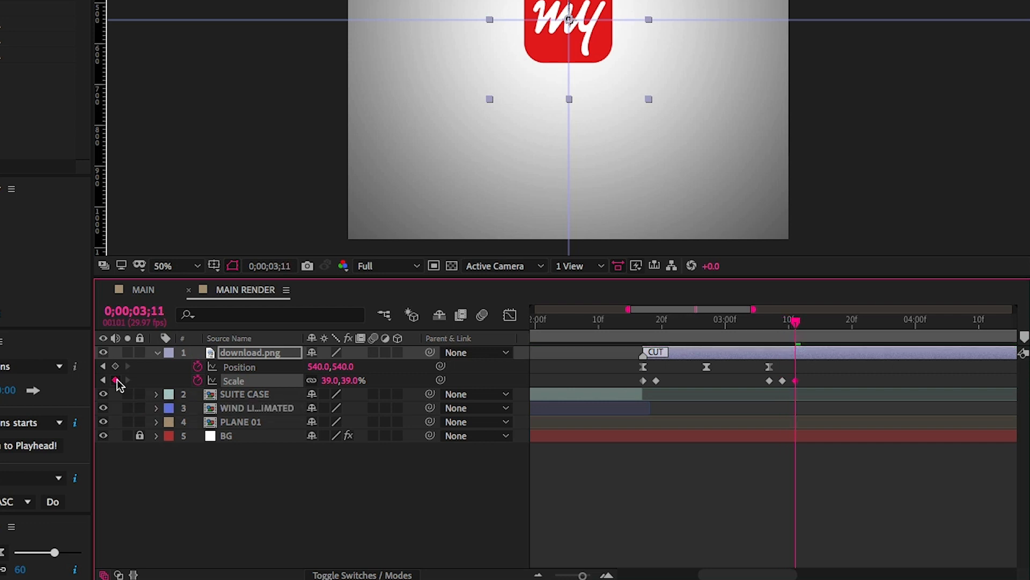
- Squash the logo at the first Scale keyframe, 0;00;02;17, by setting the unlinked Scale to 45, 35%
key(j)
key(j)
key(j)
key(j)
key(j)
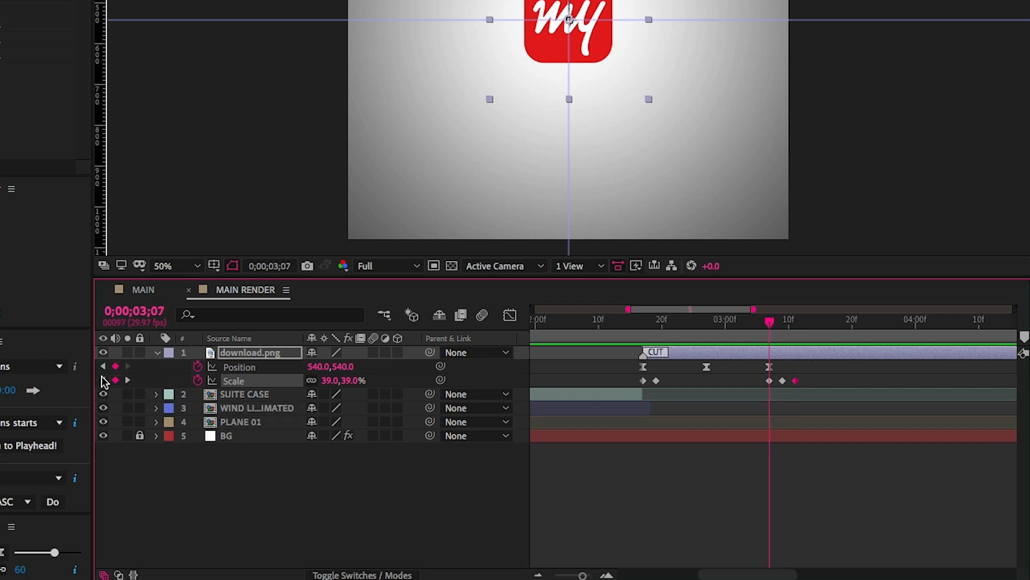
click(644, 381)
click(329, 381)
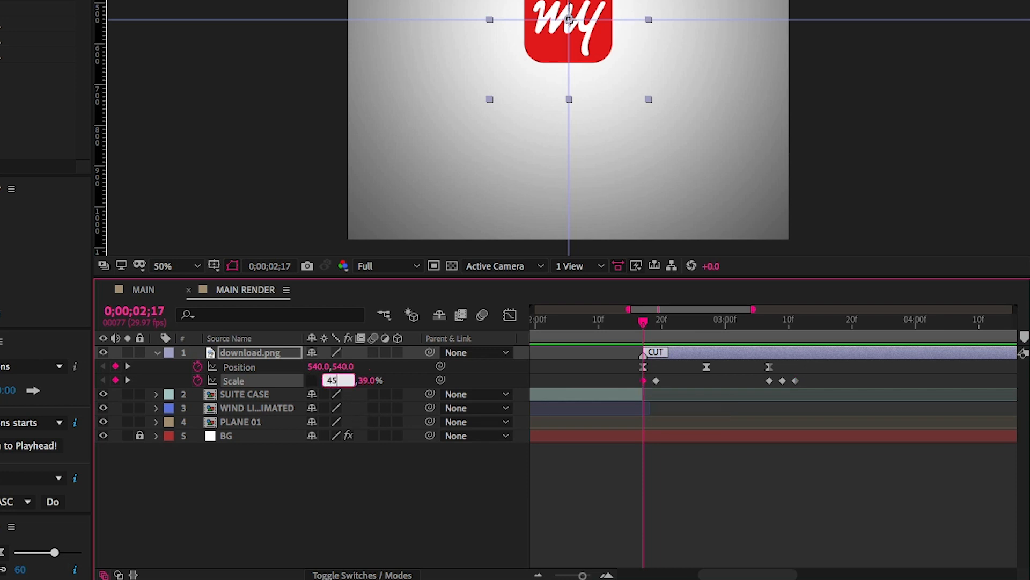
key(Return)
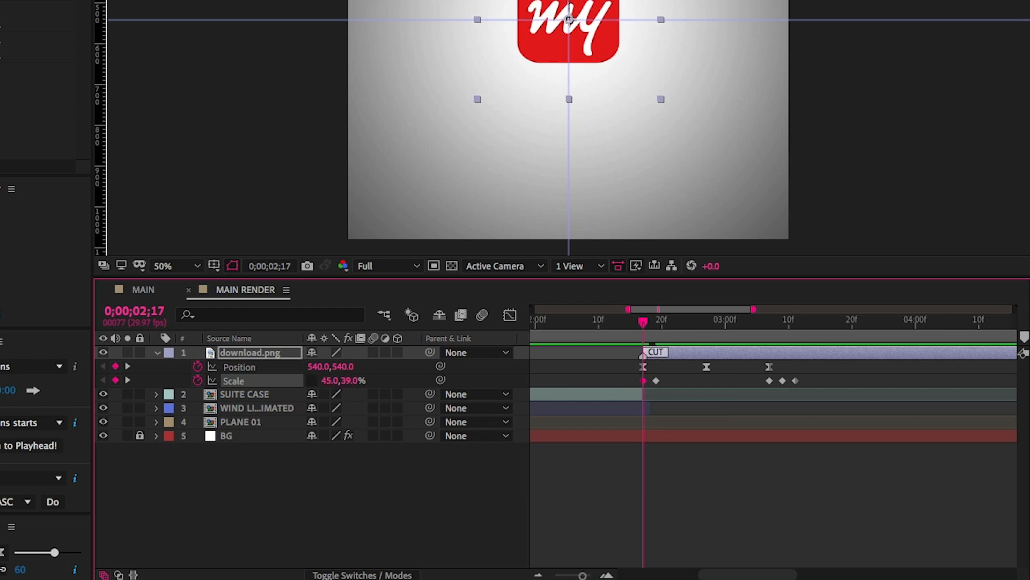
click(347, 384)
text(35)
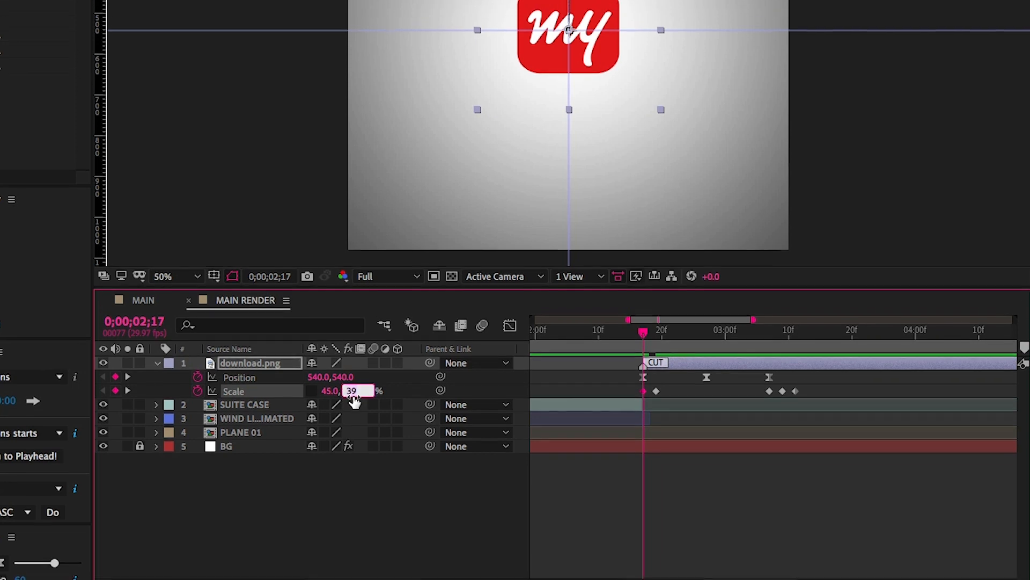
key(Return)
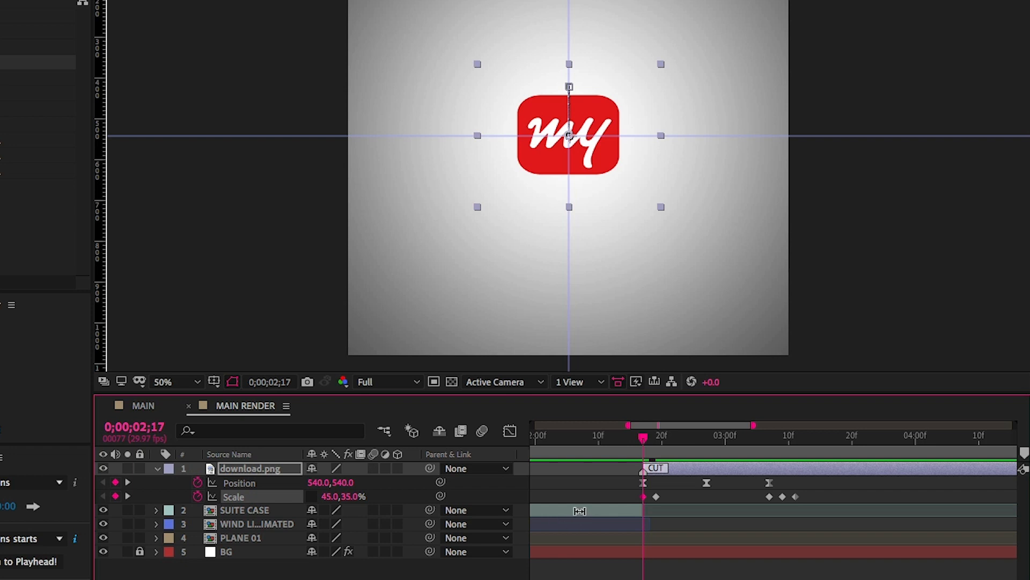
- Reuse the squashed Scale keyframe for the logo's landing at 0;00;03;09
drag(642, 443, 781, 436)
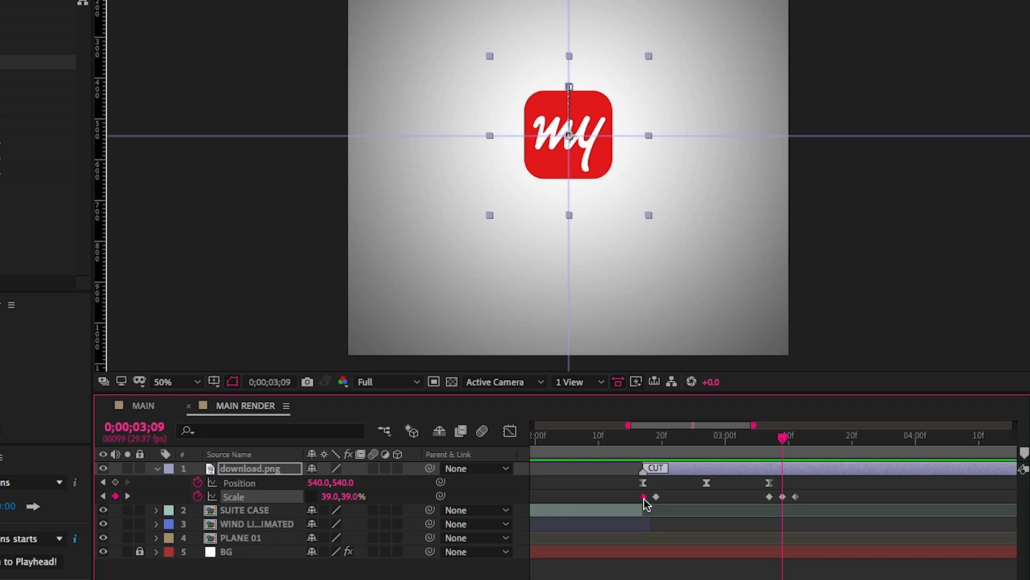
click(783, 497)
click(127, 496)
click(103, 496)
- Apply Easy Ease to all of download.png's Scale keyframes
drag(851, 502, 756, 499)
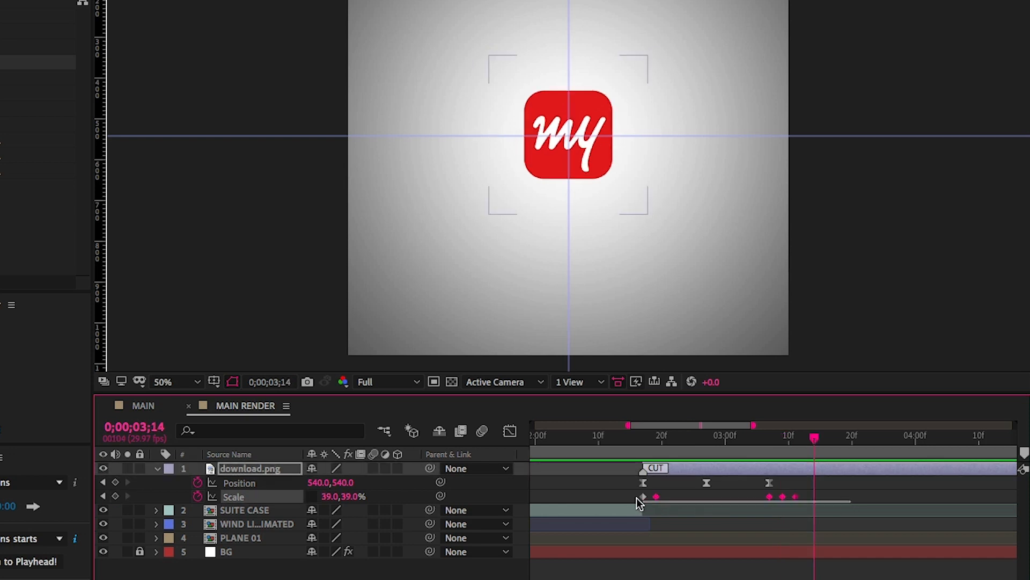
drag(637, 501, 637, 499)
key(F9)
- Preview the logo's squash and bounce, then the full animation up to about 0;00;03;09
click(629, 441)
key(space)
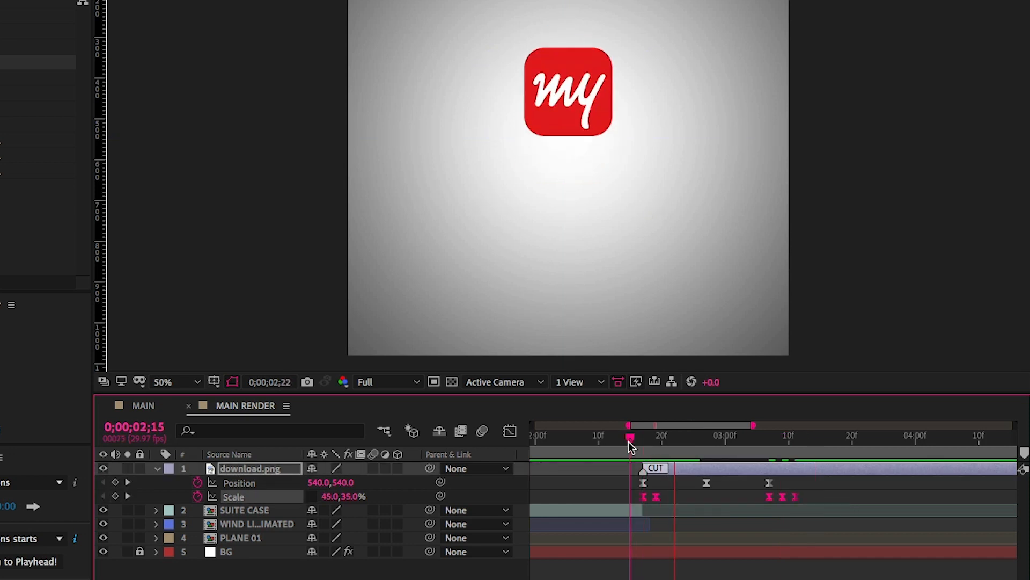
drag(772, 442, 781, 451)
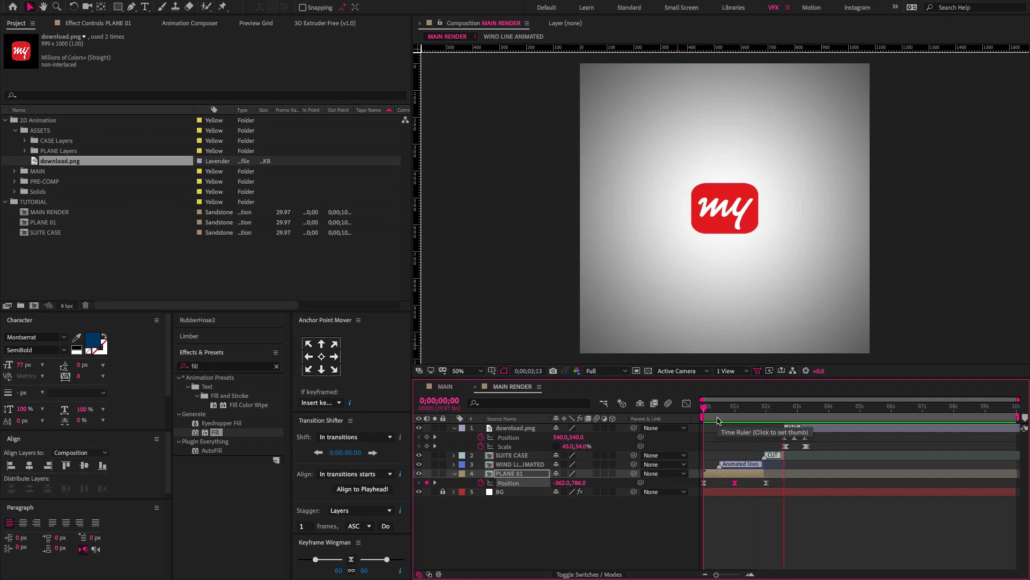
key(space)
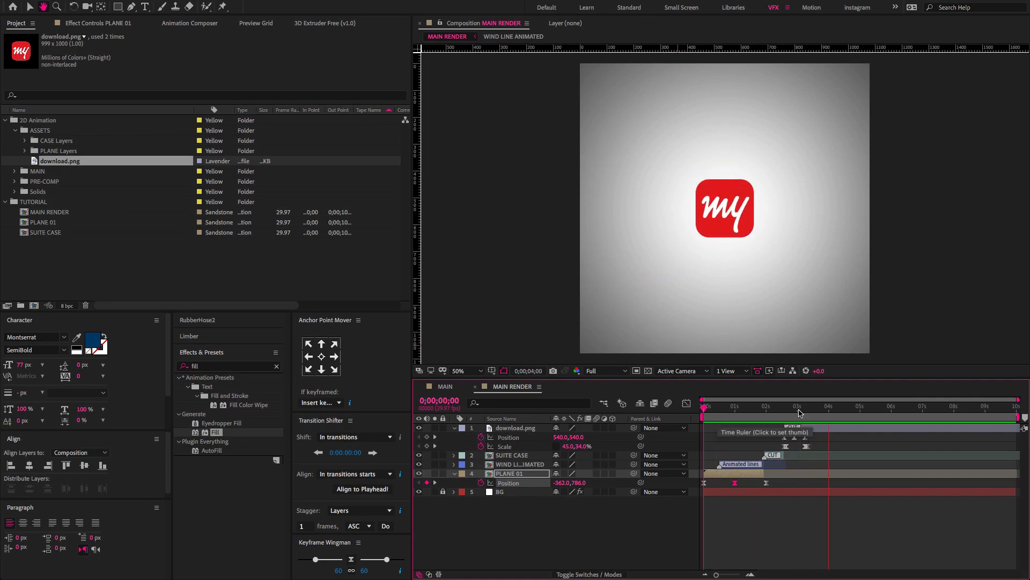
click(806, 412)
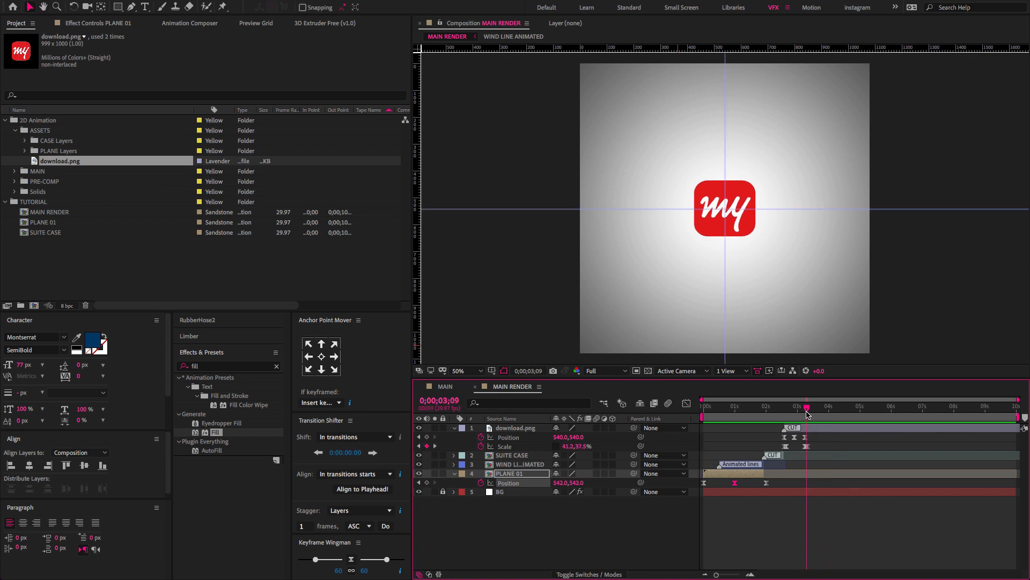
mouse_move(806, 413)
mouse_down()
mouse_move(791, 413)
mouse_move(808, 416)
mouse_up()
- Collapse all layers, add a text layer reading "make" and trim its start to about 0;00;03;09
key(super+a)
key(u)
click(590, 518)
key(super+t)
click(649, 132)
text(make)
click(528, 509)
click(504, 428)
key(alt+[)
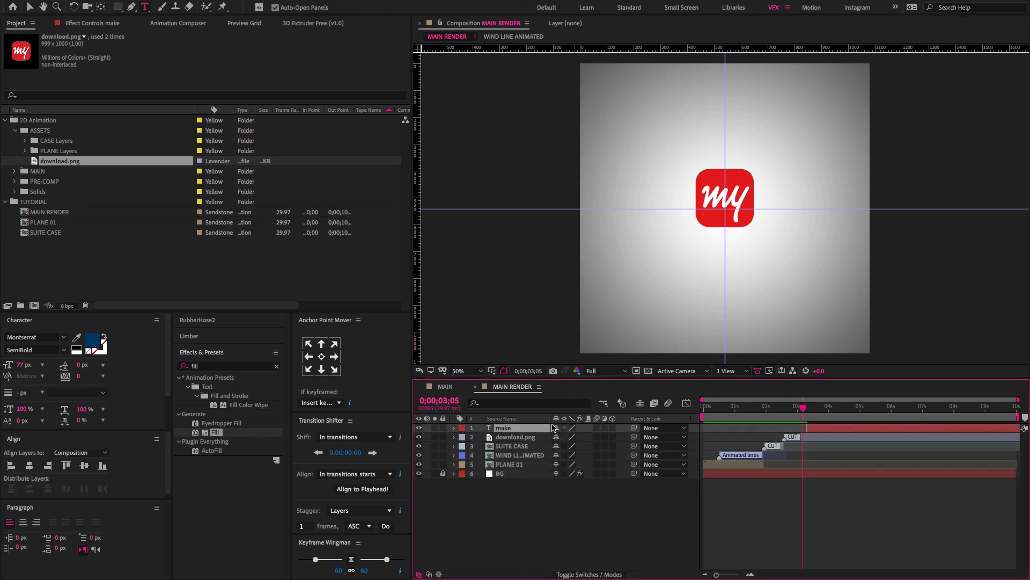
- Place the "make" layer below download.png and shift its start to 0;00;03;07
click(515, 437)
key(u)
key(equal)
key(equal)
drag(504, 428, 509, 450)
drag(821, 455, 811, 456)
- Position the "make" text beside the logo, duplicate it and change the copy's text to "trip"
key(v)
drag(677, 134, 785, 212)
key(super+f)
key(super+d)
double_click(506, 456)
text(trip)
- Keyframe both texts' Position at 0;00;03;07 and 0;00;03;27, starting "trip" at 587.2, 545.7 and "make" at 540.2, 545.7 behind the logo
shift+click(506, 464)
key(alt+shift+p)
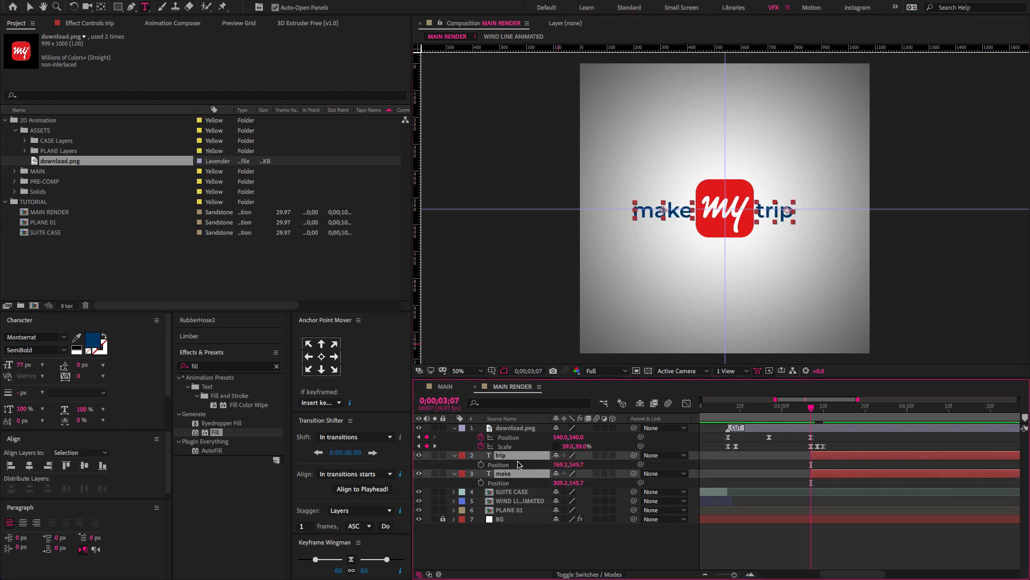
key(shift+Page_Down)
click(502, 455)
drag(560, 465, 462, 464)
drag(559, 483, 684, 489)
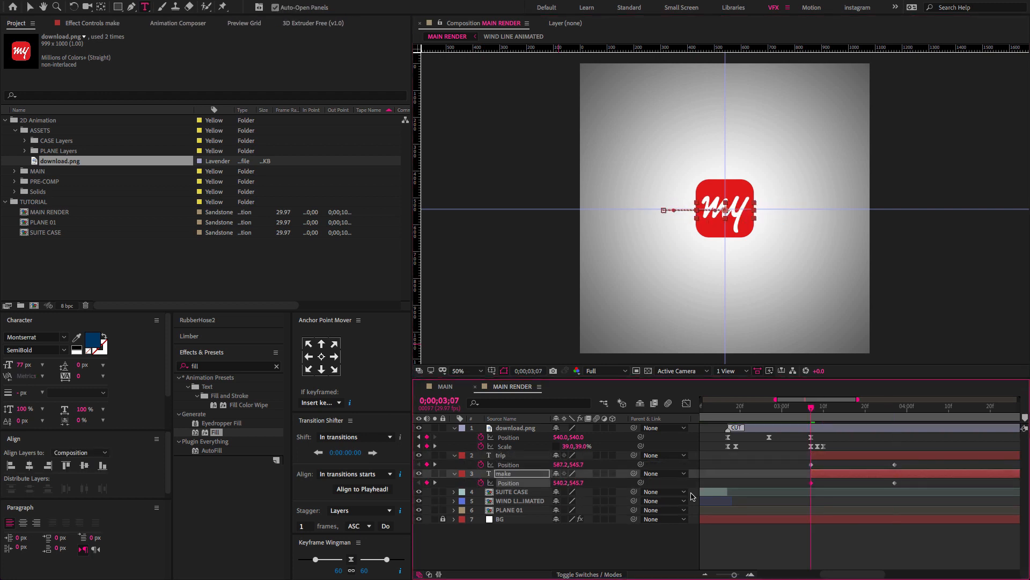
- Apply Easy Ease to the "make" and "trip" Position keyframes and reshape their curves in the Graph Editor
click(795, 407)
drag(943, 548, 788, 462)
key(F9)
click(687, 403)
click(832, 563)
drag(997, 523, 1019, 555)
drag(913, 543, 794, 543)
drag(704, 550, 716, 531)
drag(807, 544, 880, 544)
- Close the Graph Editor and preview the "make" and "trip" text reveal
key(minus)
key(minus)
drag(731, 410, 711, 410)
click(686, 403)
drag(824, 456, 820, 457)
key(space)
- Collapse all layers' properties and end the work area at about 0;00;04;15
key(minus)
key(minus)
key(ctrl+a)
key(u)
click(832, 408)
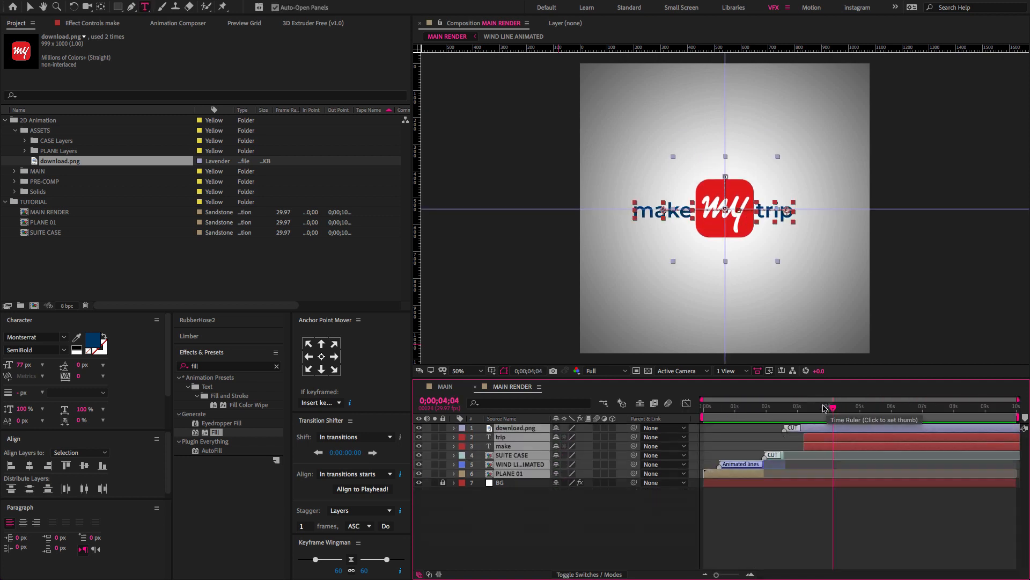
key(n)
- Preview the finished MAIN RENDER animation from its beginning
key(Home)
key(space)
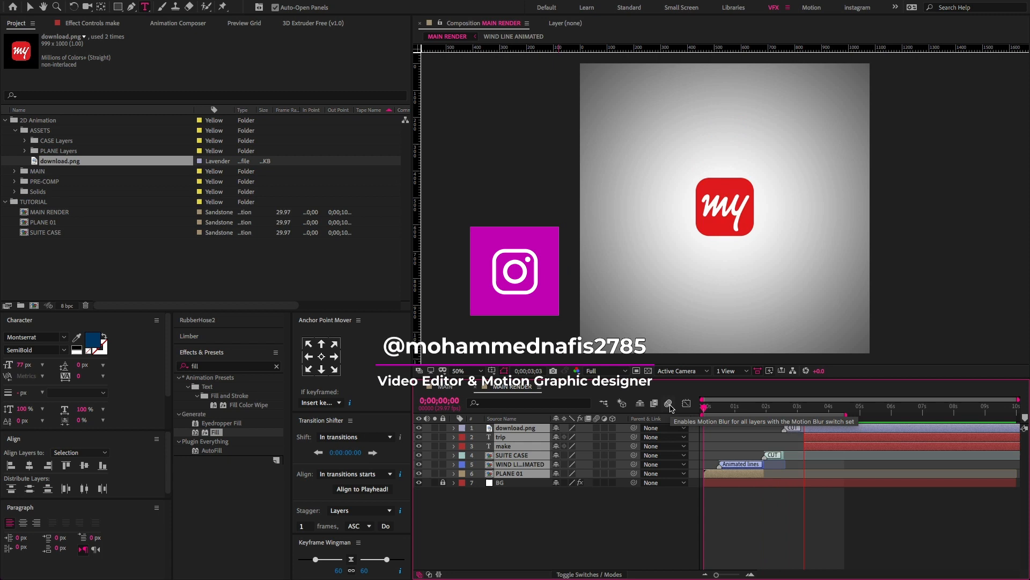
key(space)
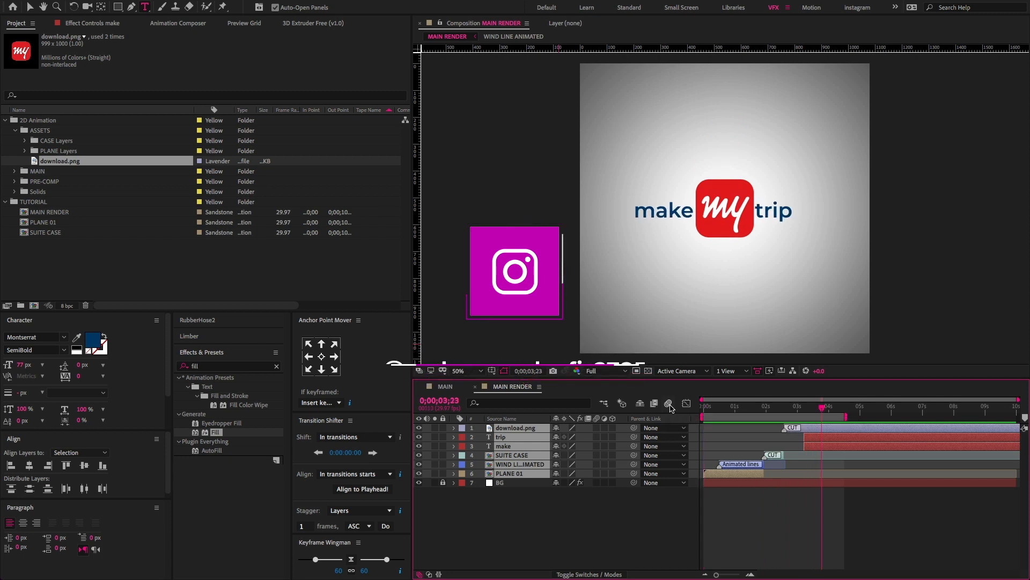
key(space)
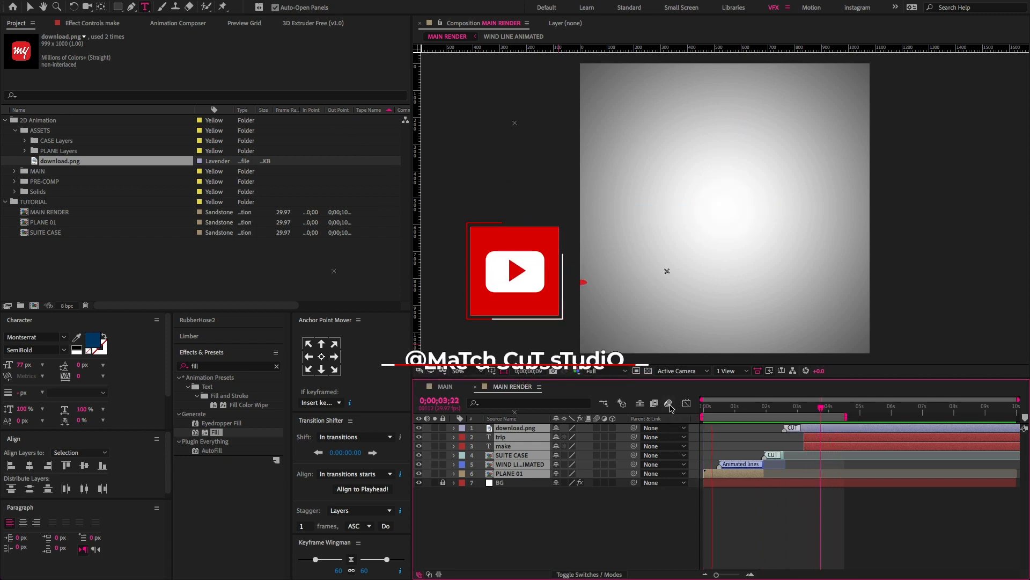